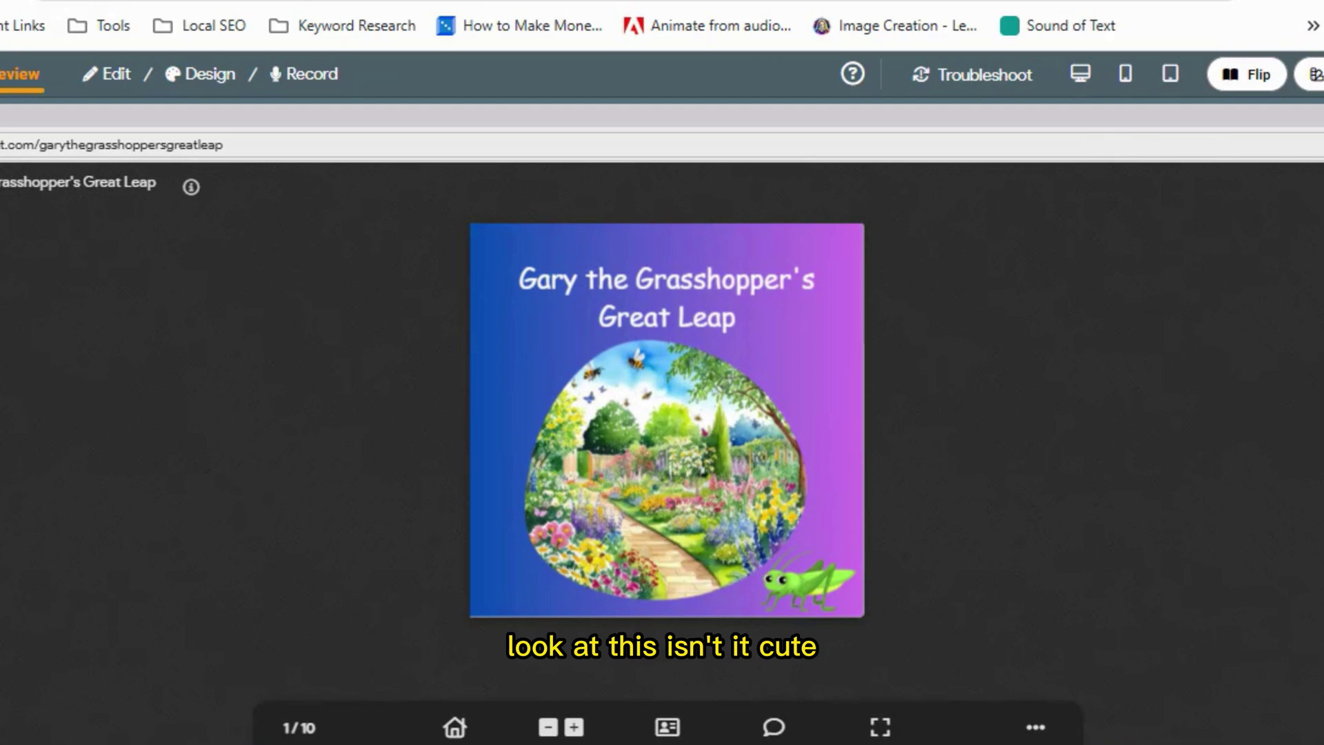
Flip through the Gary the Grasshopper flipbook to its final page, 10 of 10
{"action": "key", "text": "Right"}
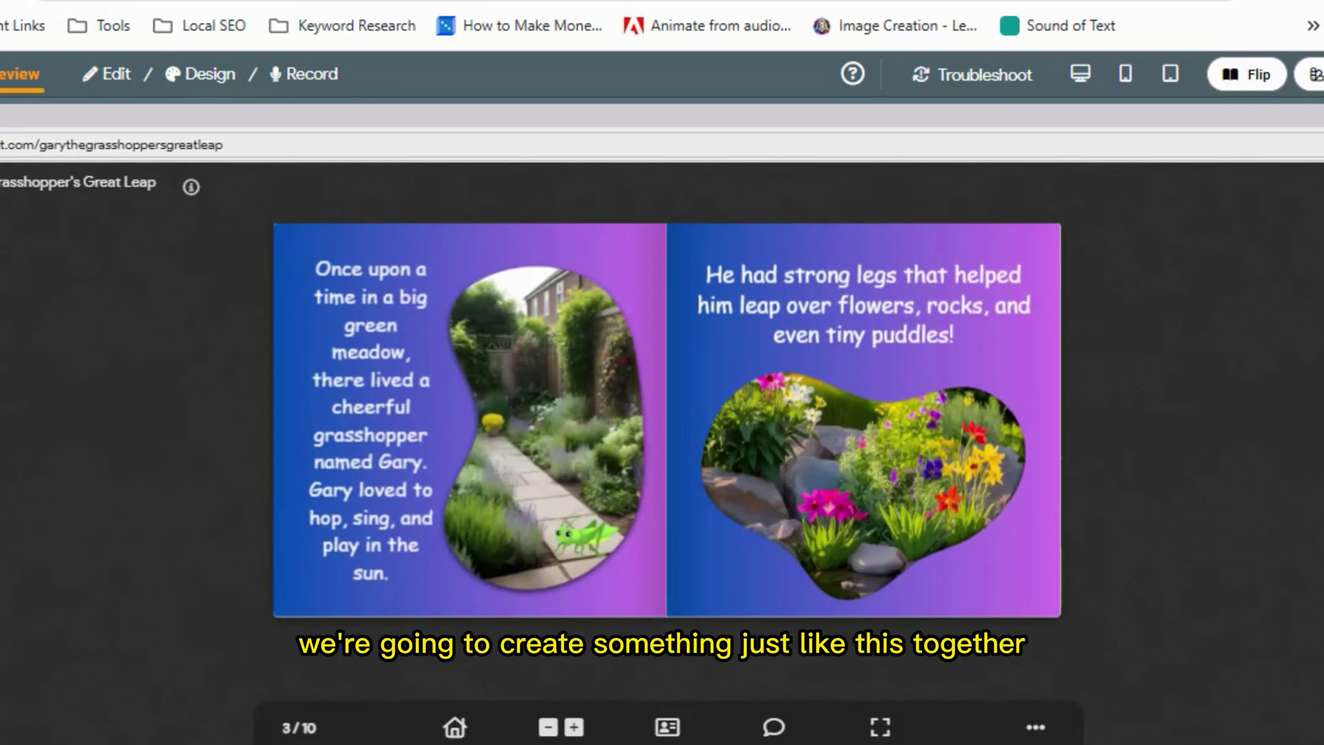
{"action": "key", "text": "Right"}
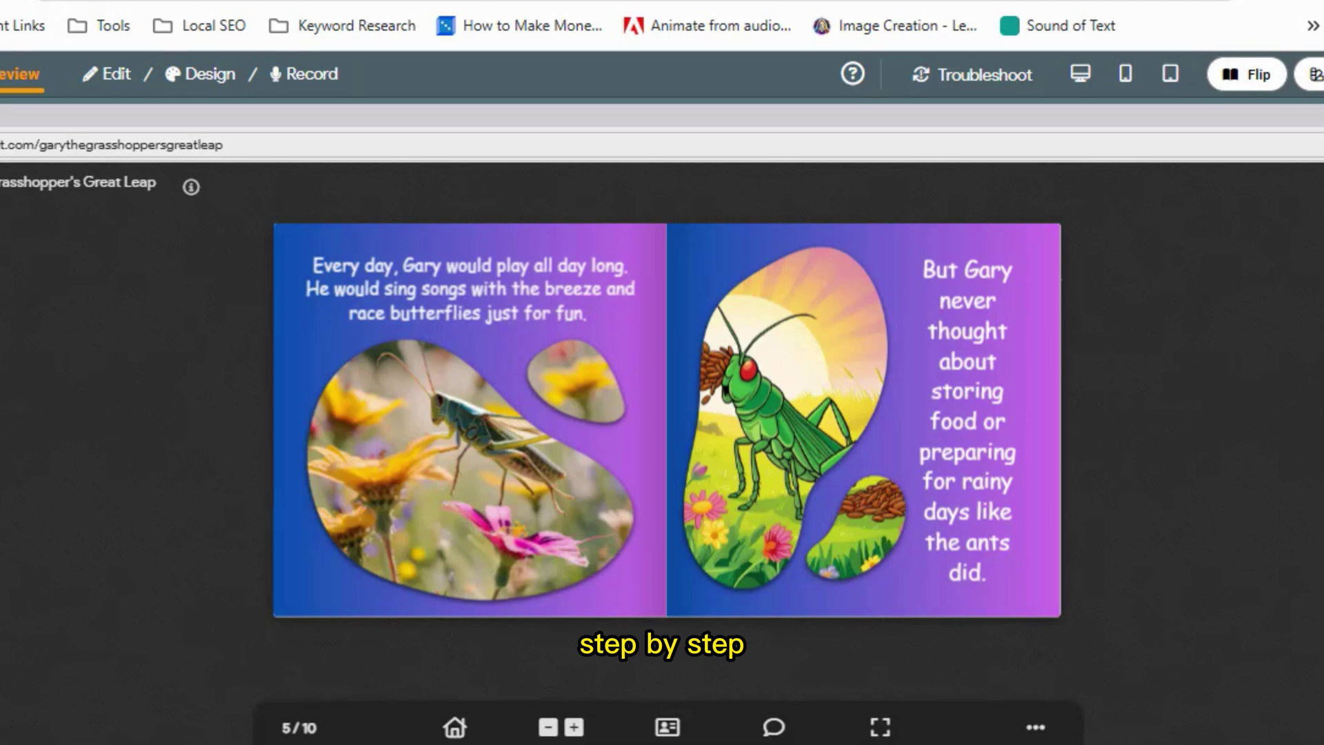
{"action": "key", "text": "Right"}
{"action": "key", "text": "Right"}
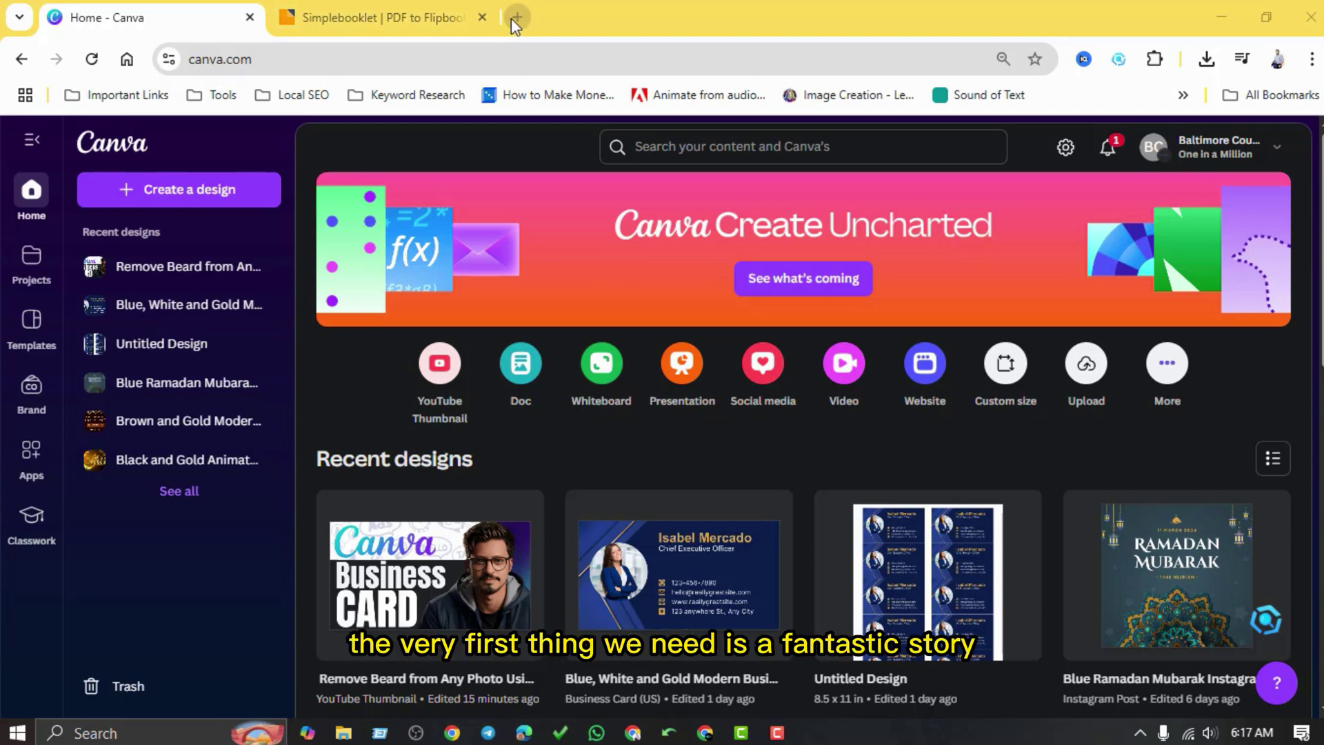
Open chatgpt.com in a new tab placed ahead of the Simplebooklet tab
{"action": "left_click", "coordinate": [514, 17]}
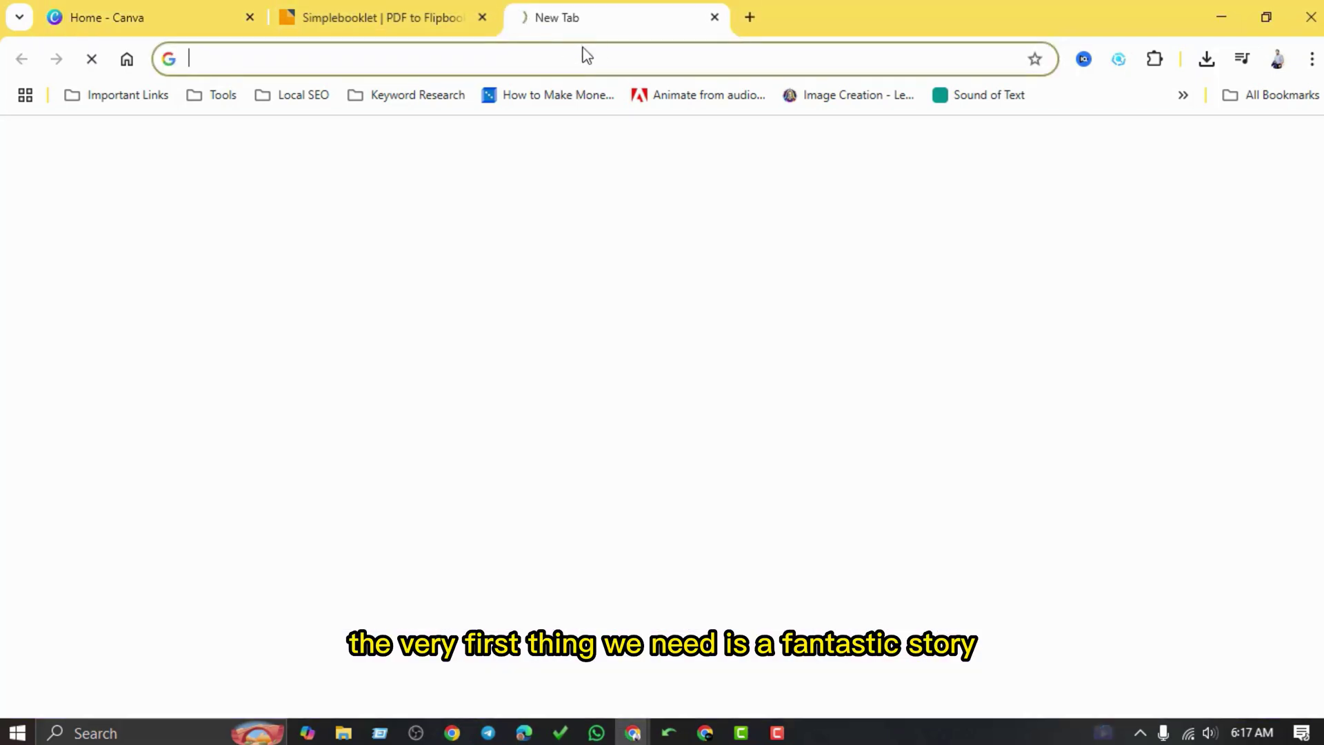
{"action": "left_click_drag", "start_coordinate": [576, 19], "coordinate": [353, 25]}
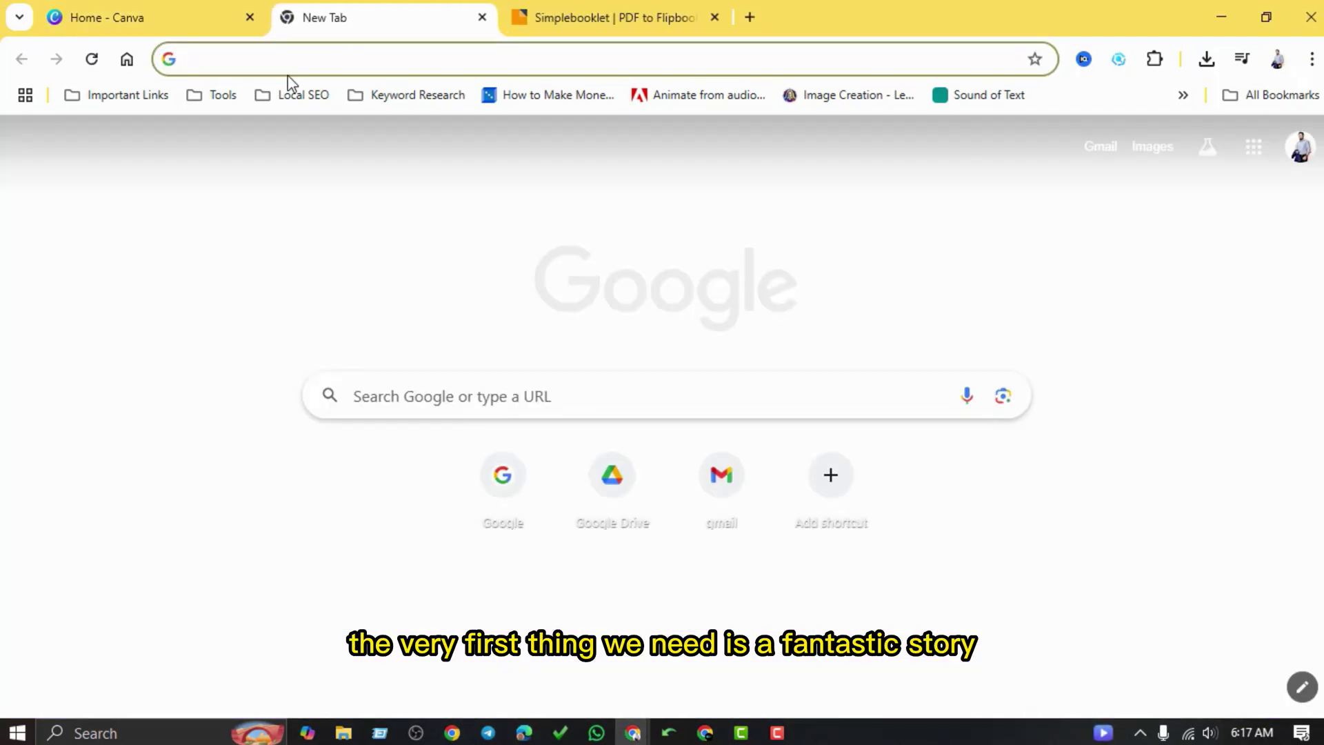
{"action": "type", "text": "chatgpt.com"}
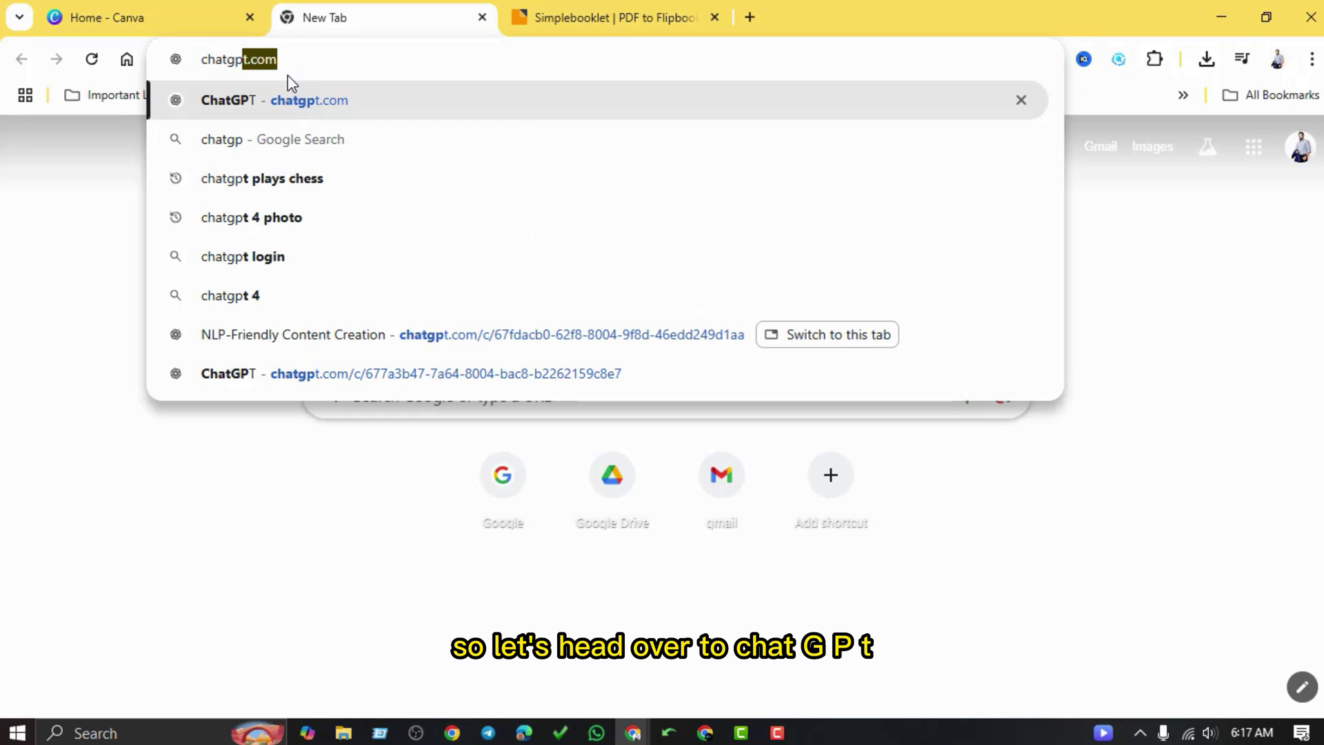
{"action": "key", "text": "Return"}
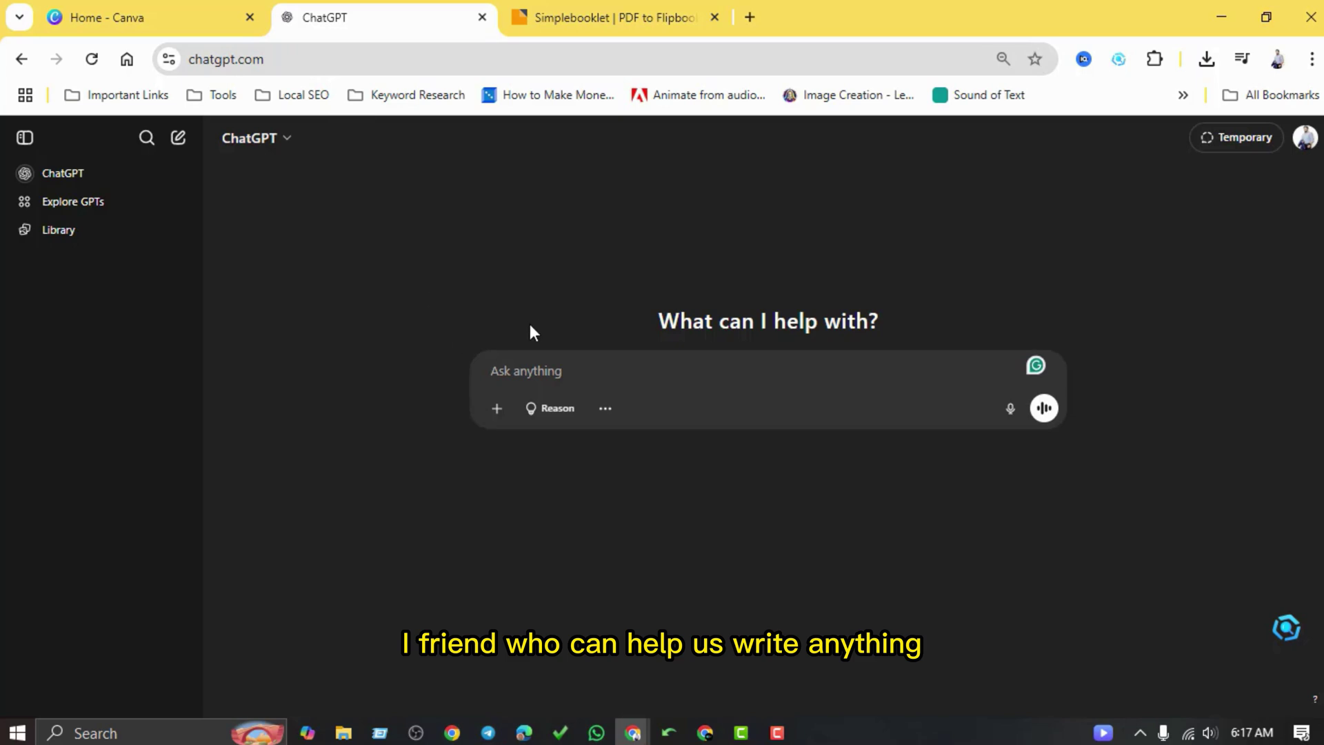
Hide the sidebar, paste the grasshopper story prompt as plain text, and send it
{"action": "right_click", "coordinate": [506, 624]}
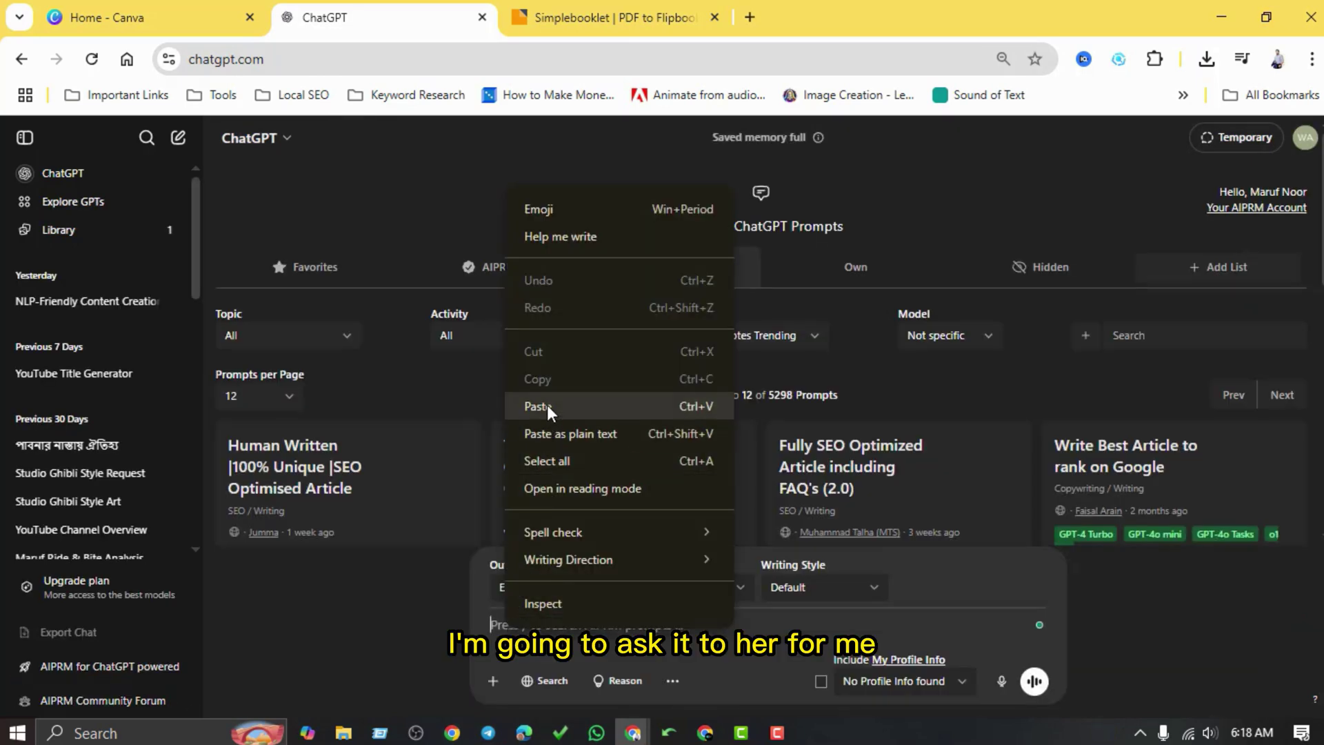
{"action": "left_click", "coordinate": [22, 137]}
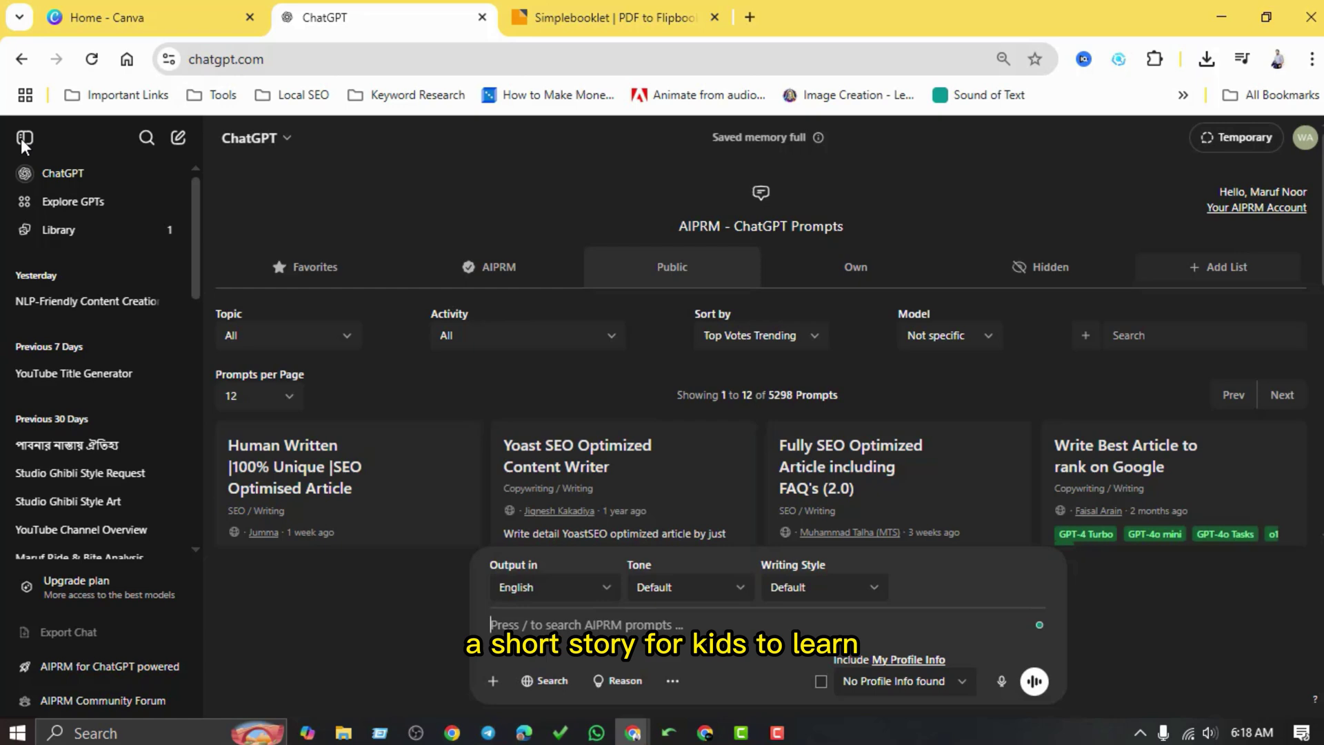
{"action": "left_click", "coordinate": [23, 137]}
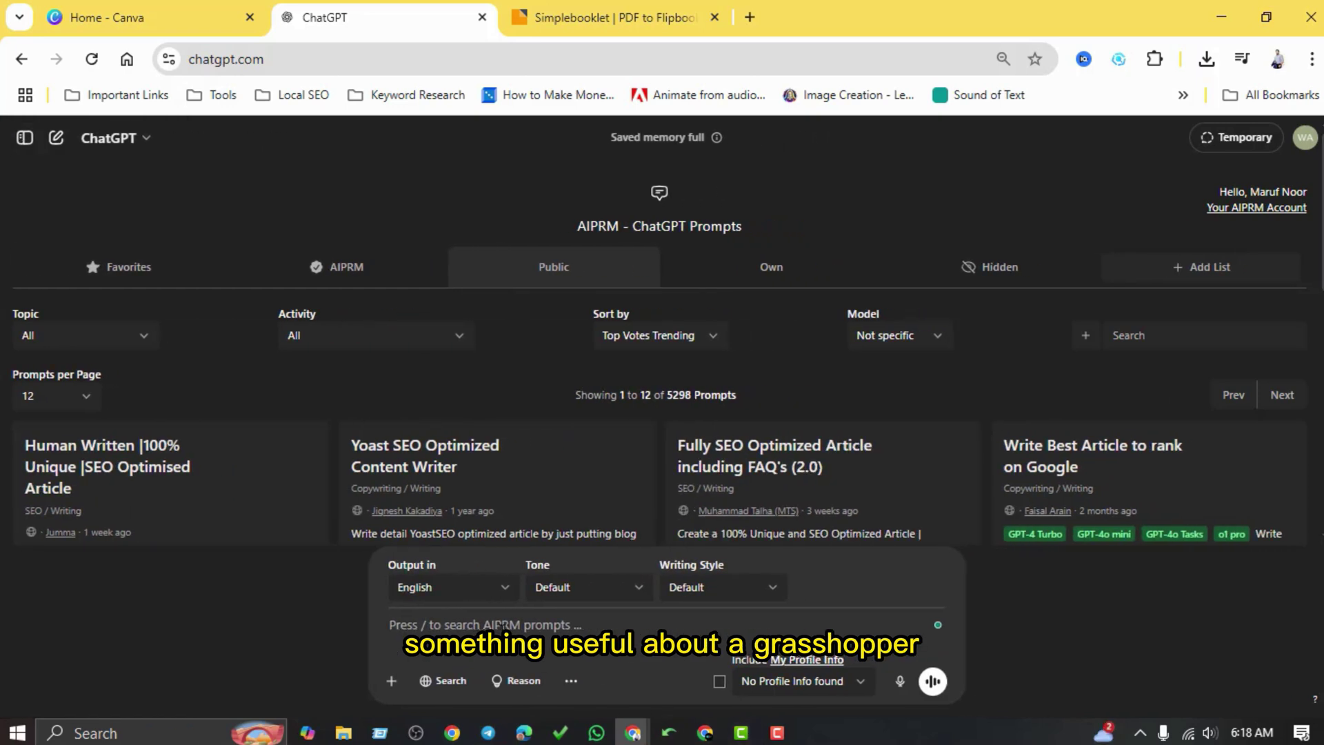
{"action": "right_click", "coordinate": [504, 624]}
{"action": "left_click", "coordinate": [536, 435]}
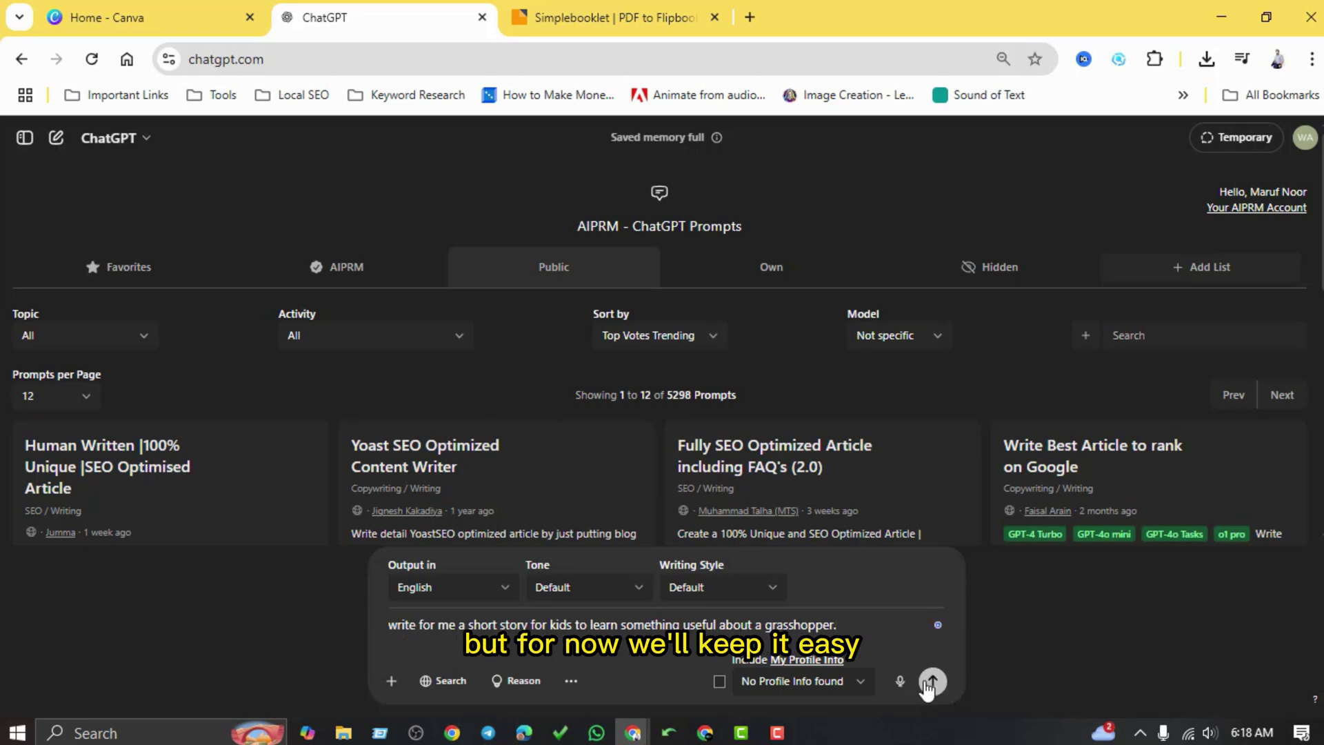
{"action": "left_click", "coordinate": [930, 682]}
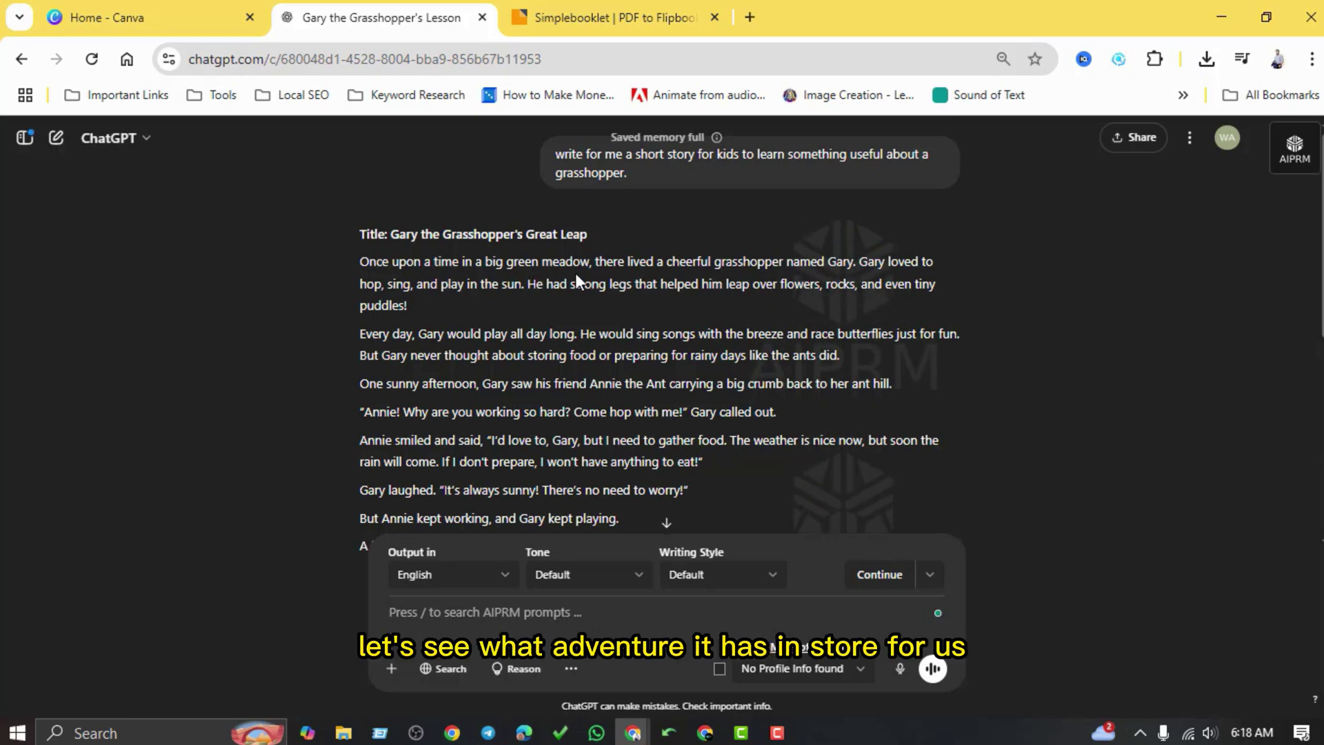
Scroll to the end of the Gary the Grasshopper story response and copy it
{"action": "scroll", "coordinate": [575, 273], "scroll_direction": "down", "scroll_amount": 3}
{"action": "scroll", "coordinate": [575, 273], "scroll_direction": "down", "scroll_amount": 3}
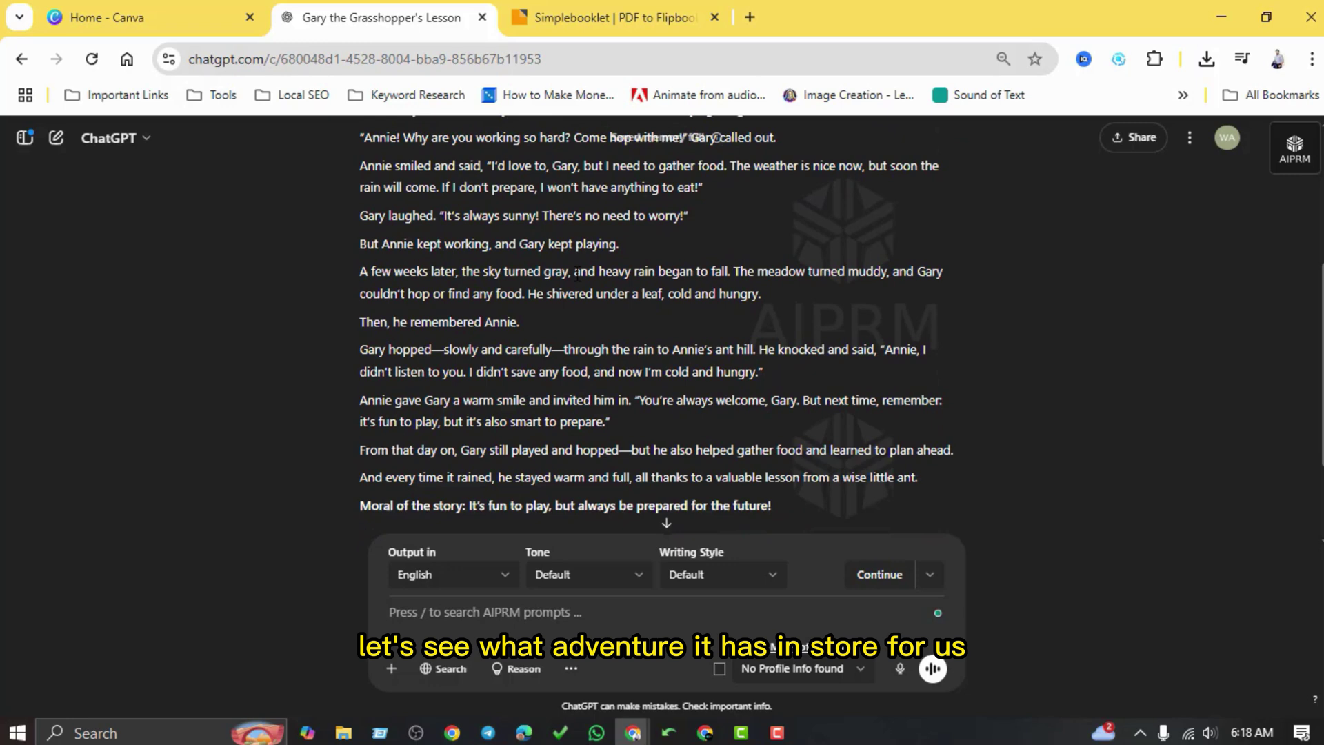
{"action": "scroll", "coordinate": [578, 277], "scroll_direction": "up", "scroll_amount": 6}
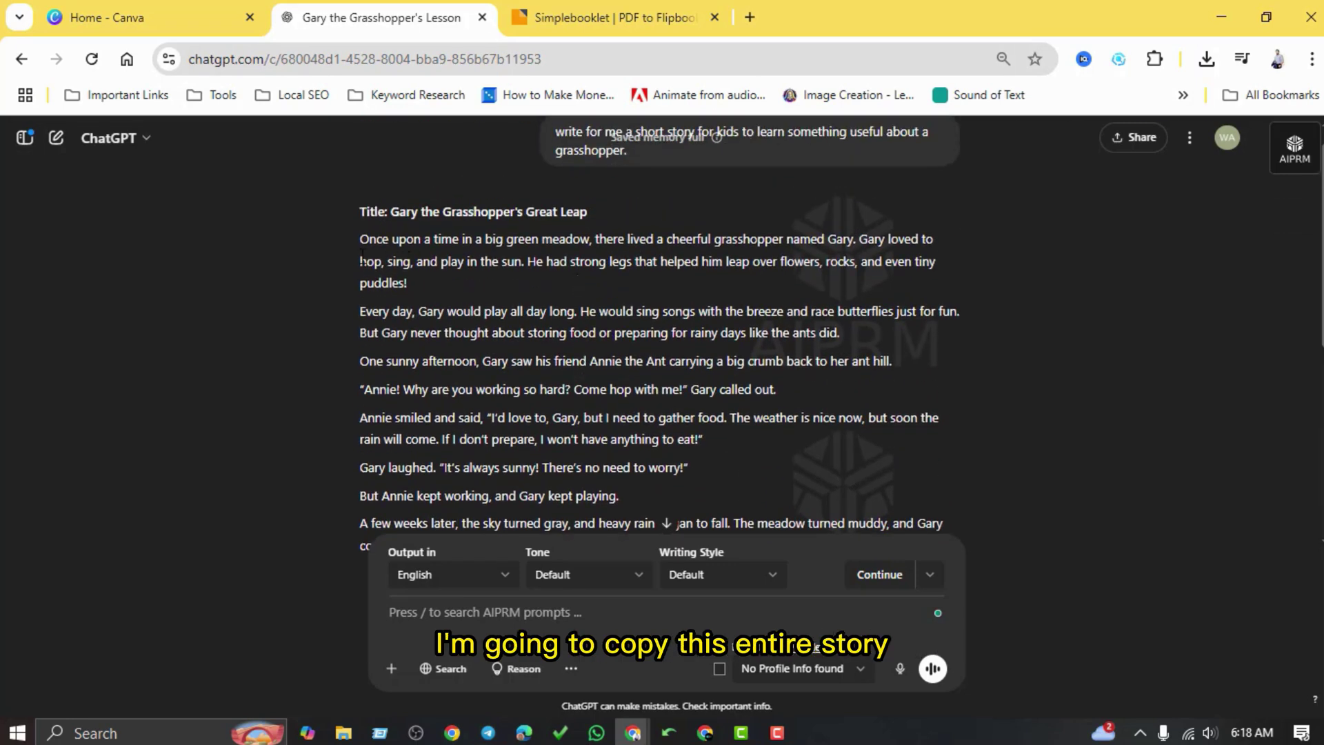
{"action": "scroll", "coordinate": [456, 345], "scroll_direction": "down", "scroll_amount": 6}
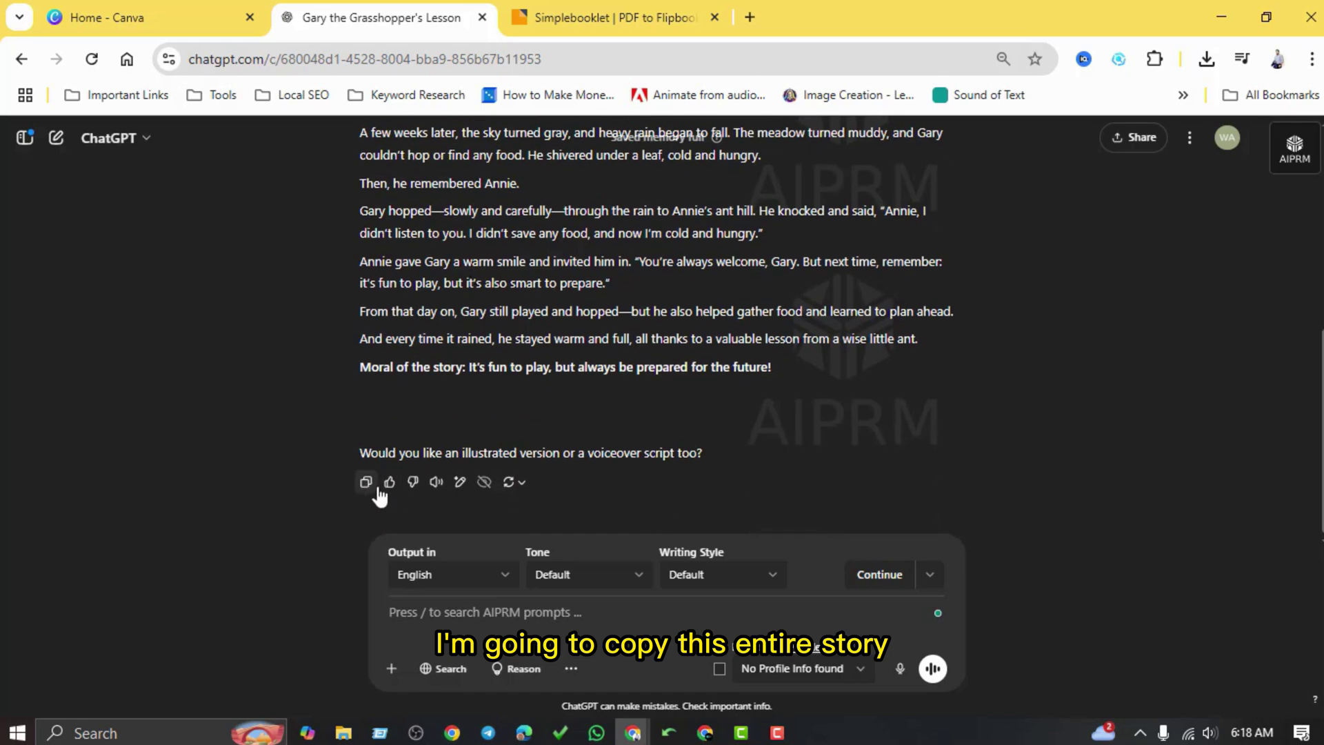
{"action": "left_click", "coordinate": [377, 487]}
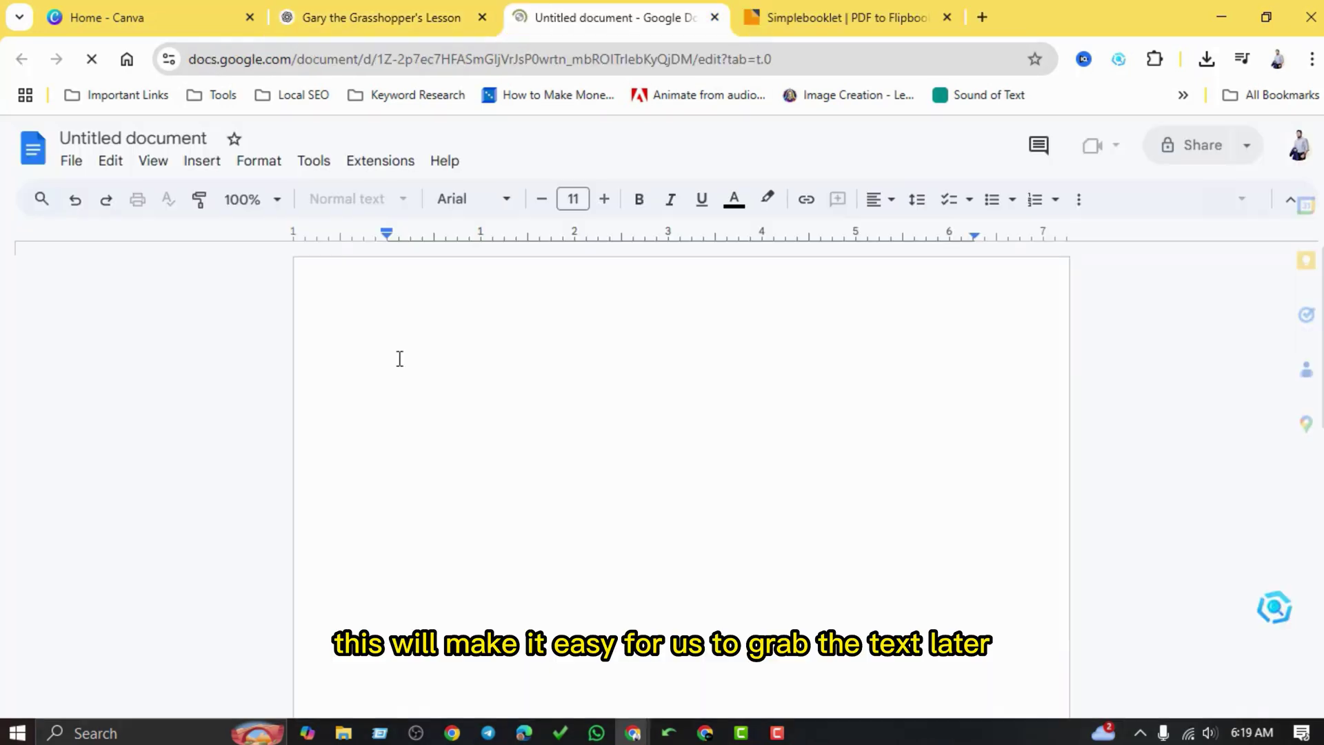
Paste the story into the untitled Google Doc and delete the trailing rule and follow-up question
{"action": "right_click", "coordinate": [399, 357]}
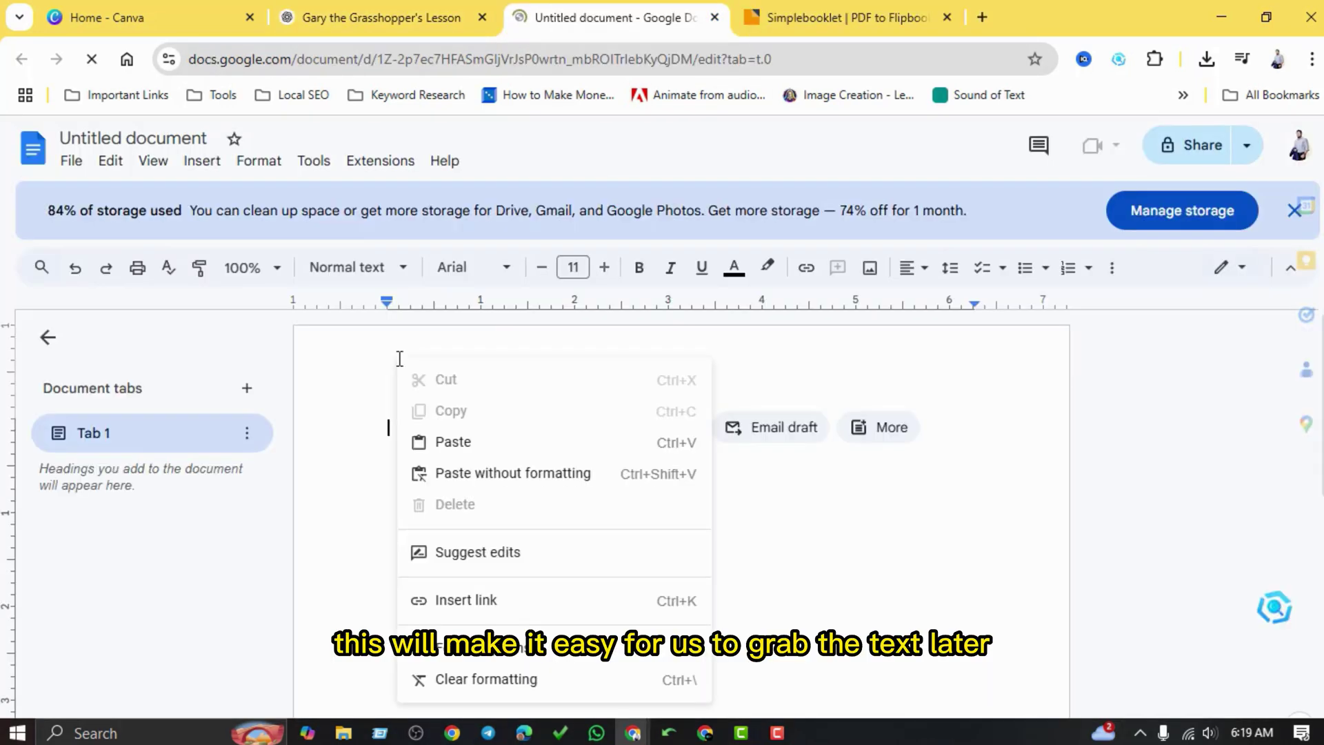
{"action": "left_click", "coordinate": [453, 442]}
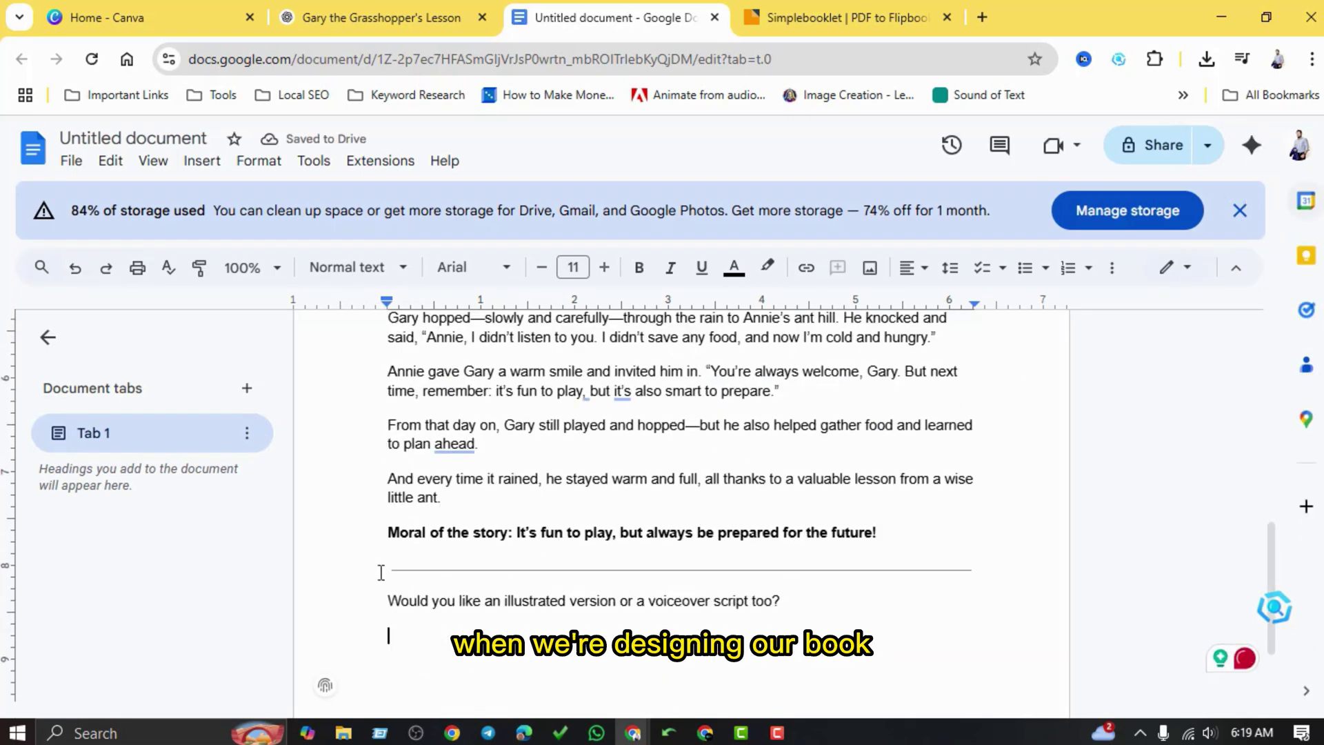
{"action": "left_click_drag", "start_coordinate": [388, 560], "coordinate": [798, 588]}
{"action": "key", "text": "BackSpace"}
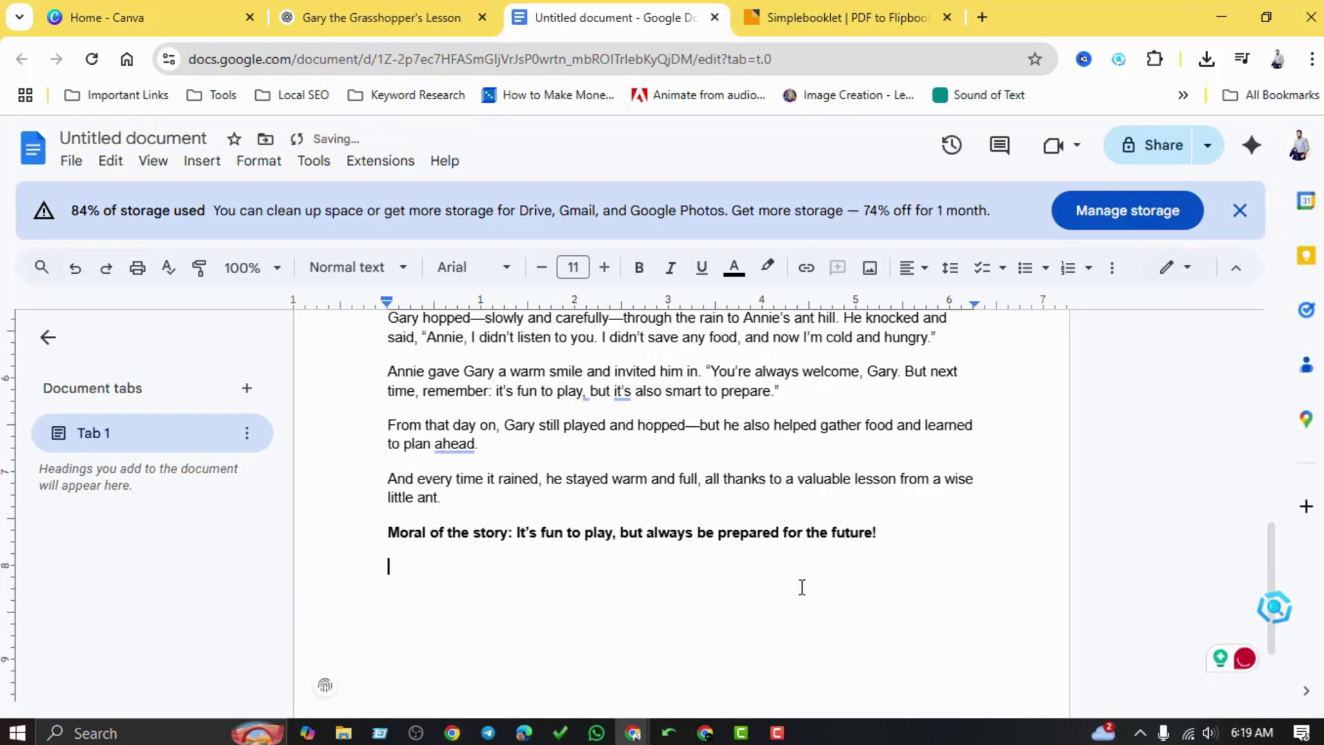
Dismiss the storage banner, return to the document's top, and switch to Canva
{"action": "scroll", "coordinate": [802, 587], "scroll_direction": "up", "scroll_amount": 3}
{"action": "left_click", "coordinate": [1240, 210]}
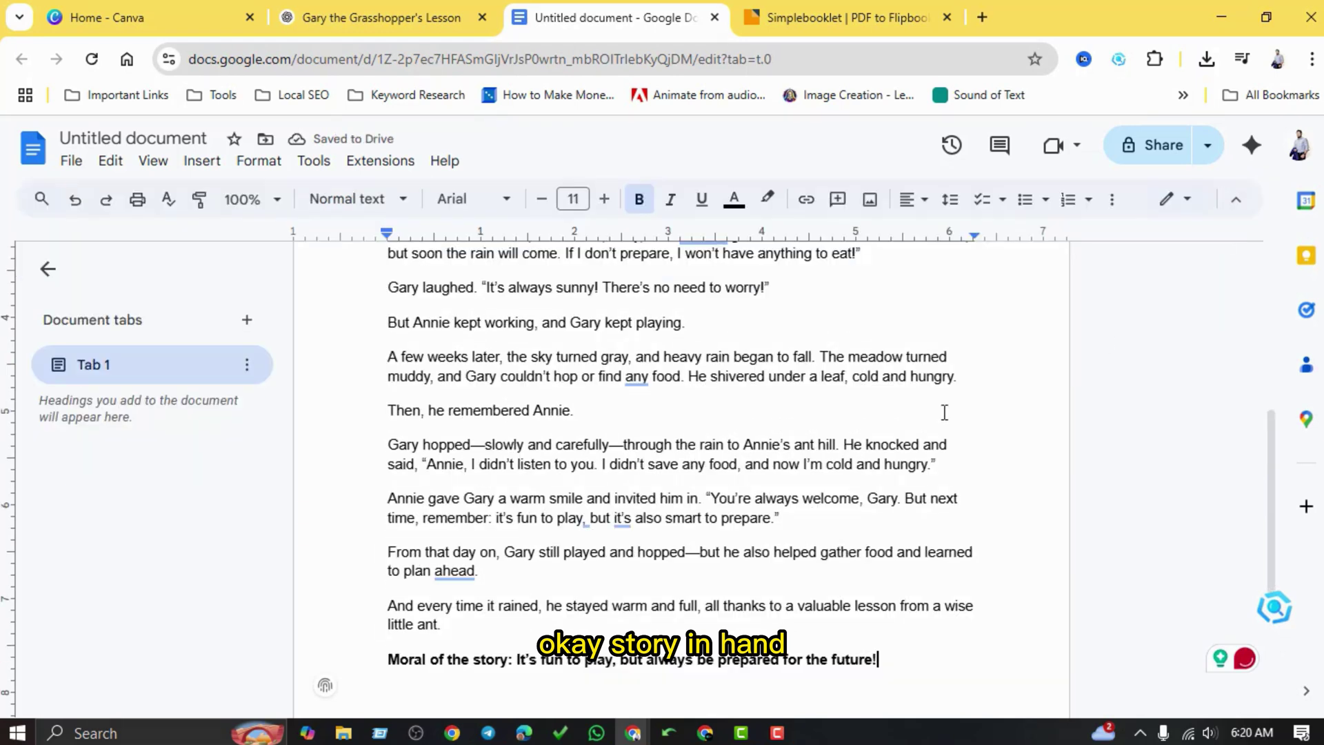
{"action": "key", "text": "ctrl+Home"}
{"action": "key", "text": "ctrl+1"}
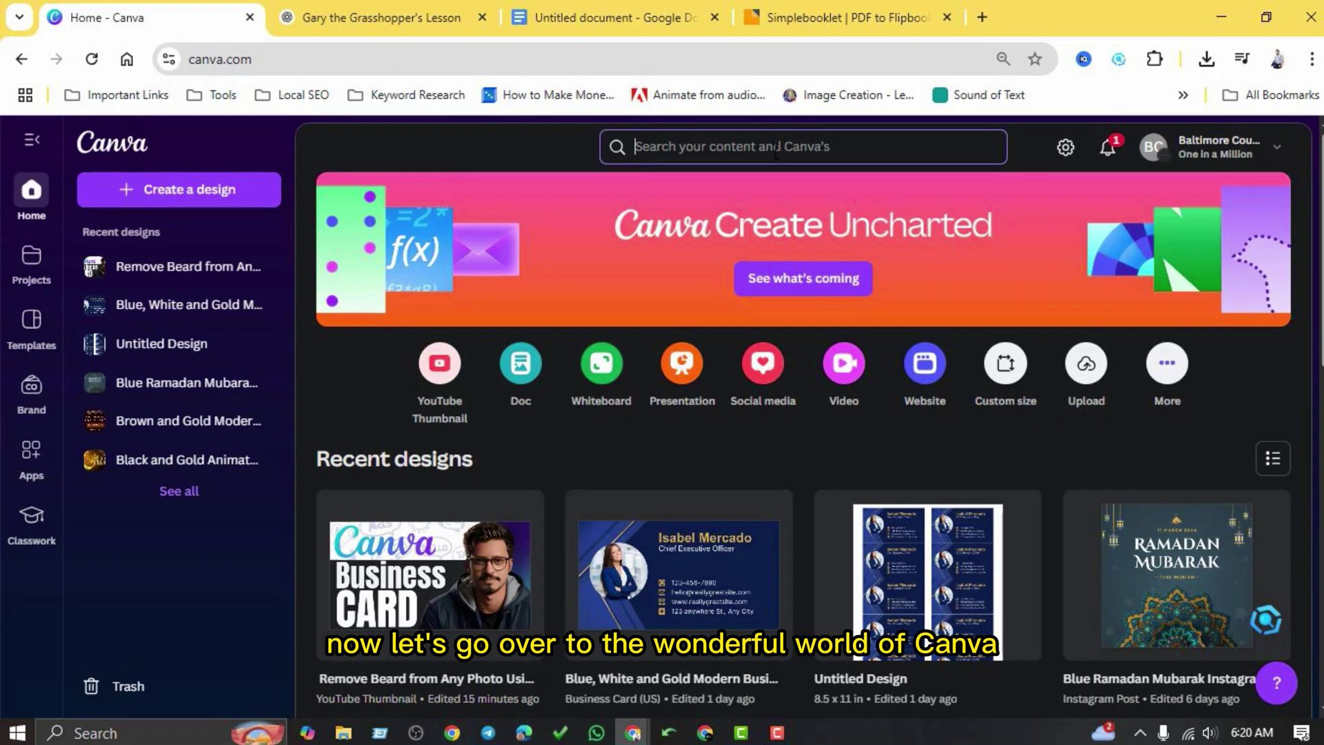
Search Canva for 'story book' and scroll through the template results
{"action": "left_click", "coordinate": [776, 153]}
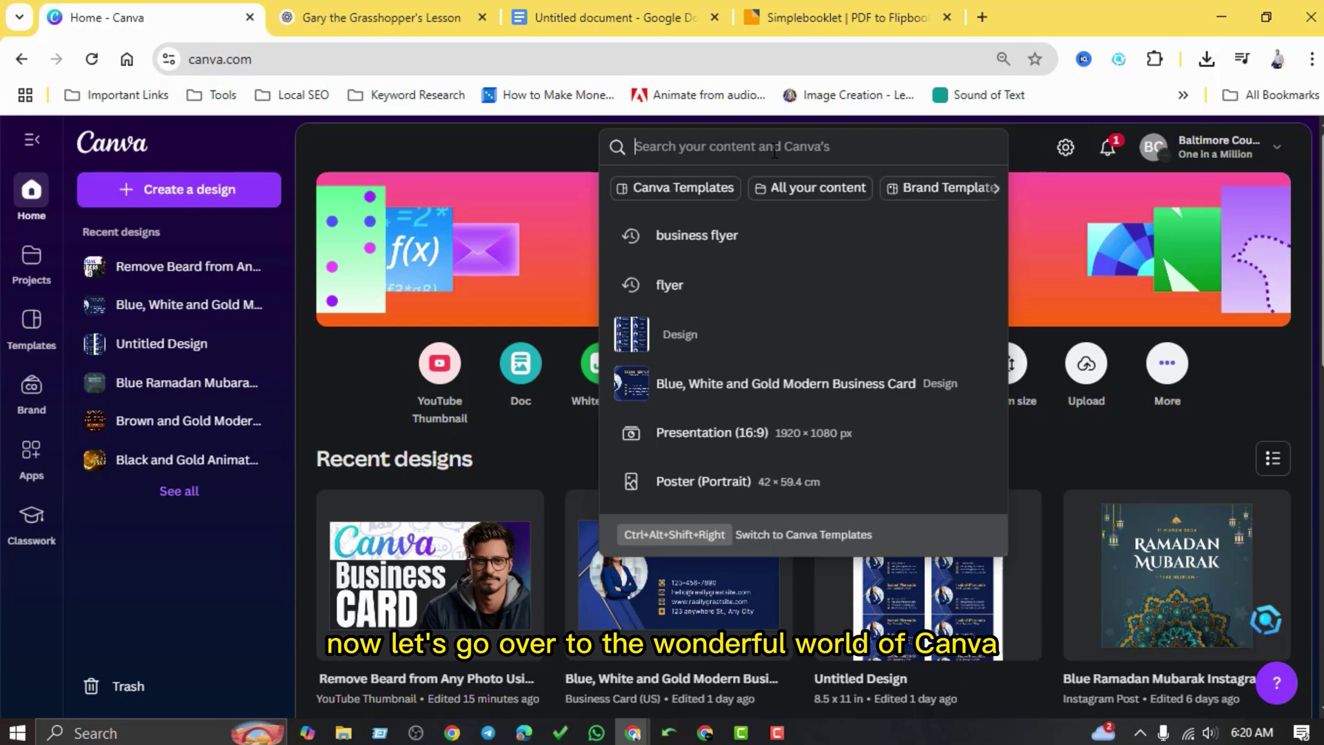
{"action": "type", "text": "story boo"}
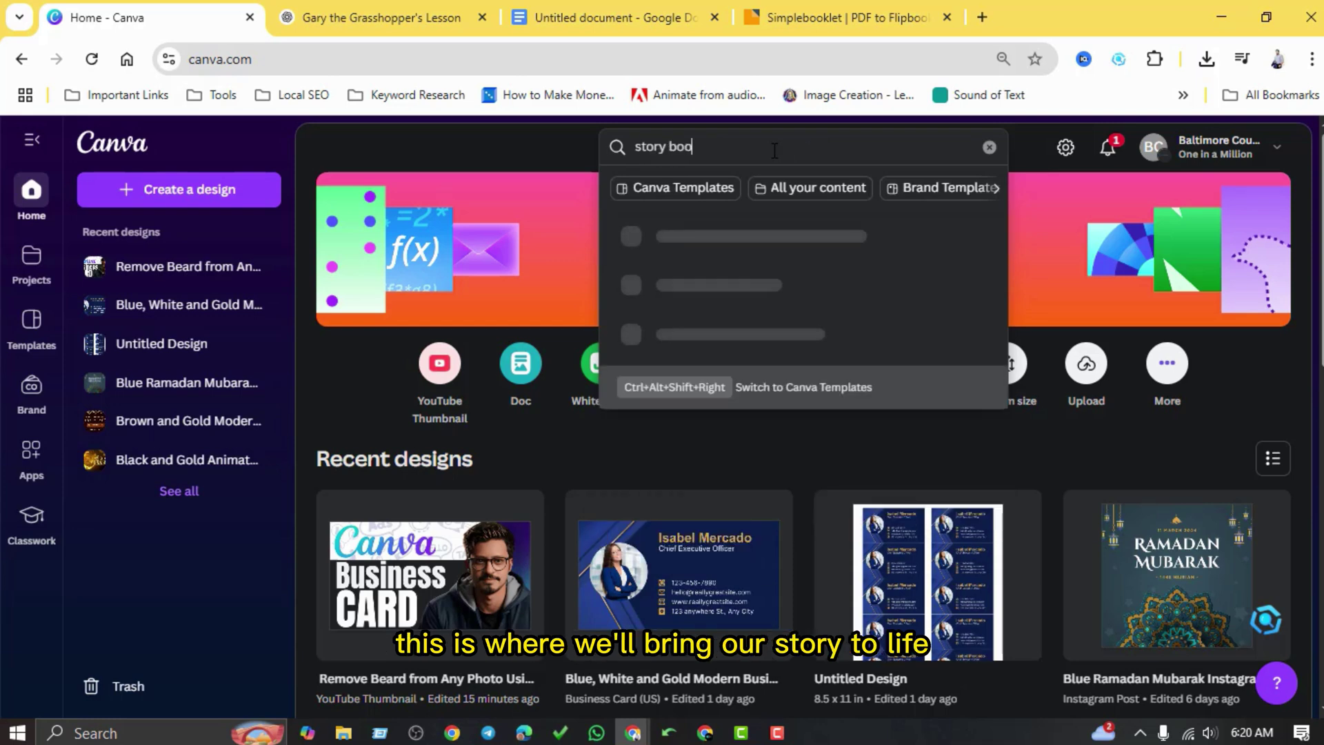
{"action": "type", "text": "k"}
{"action": "key", "text": "Return"}
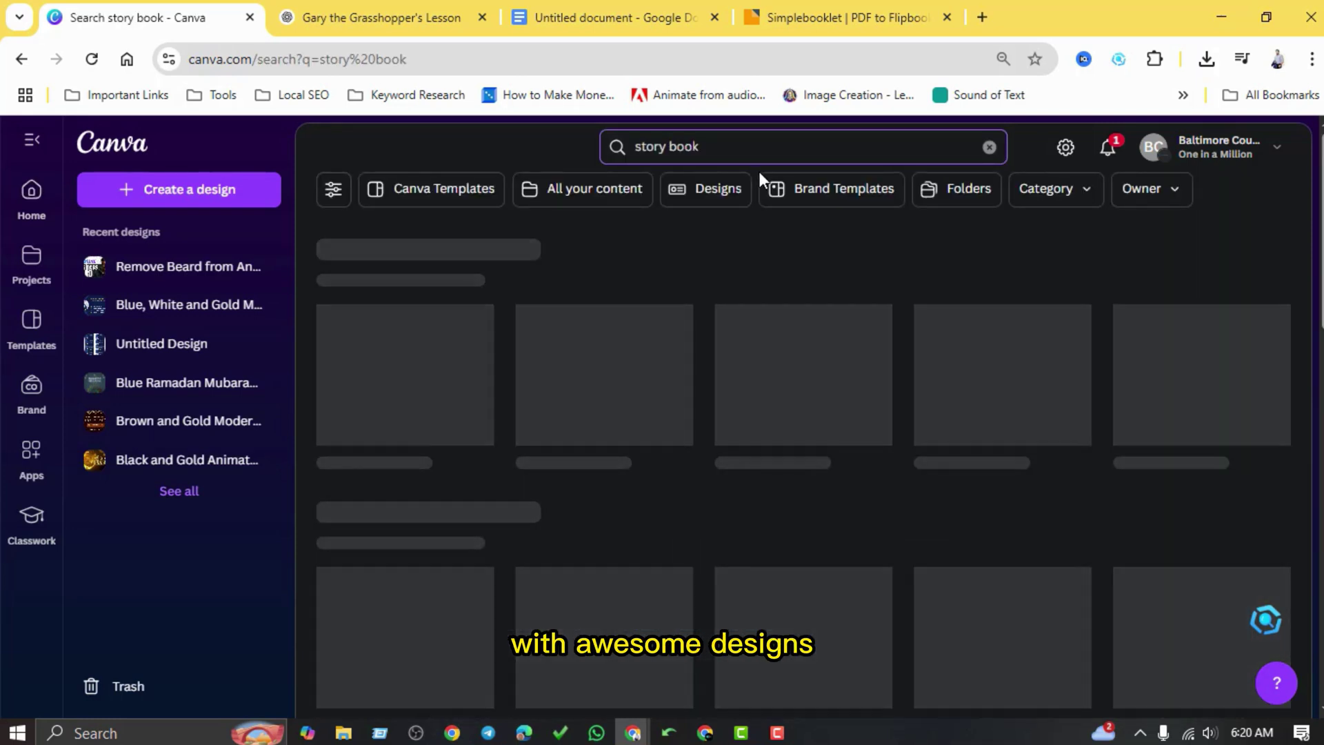
{"action": "scroll", "coordinate": [763, 302], "scroll_direction": "down", "scroll_amount": 4}
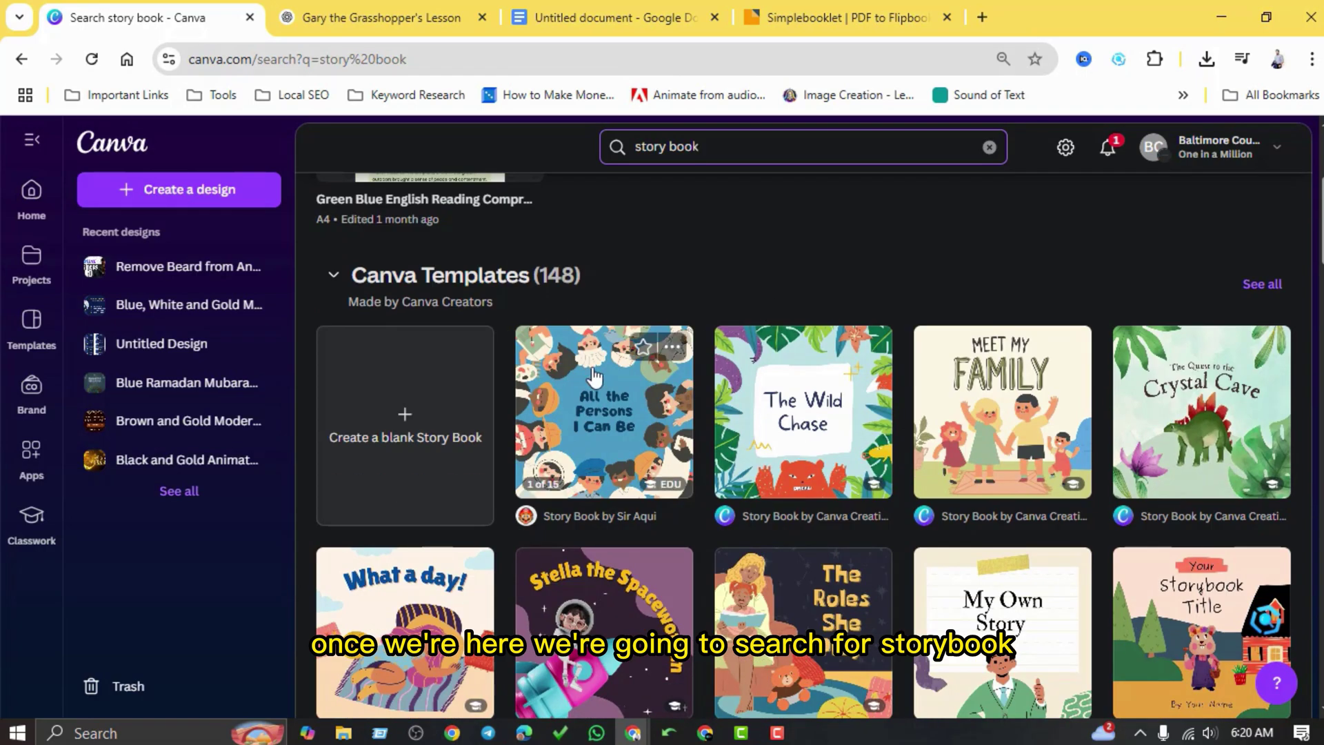
{"action": "scroll", "coordinate": [594, 376], "scroll_direction": "down", "scroll_amount": 4}
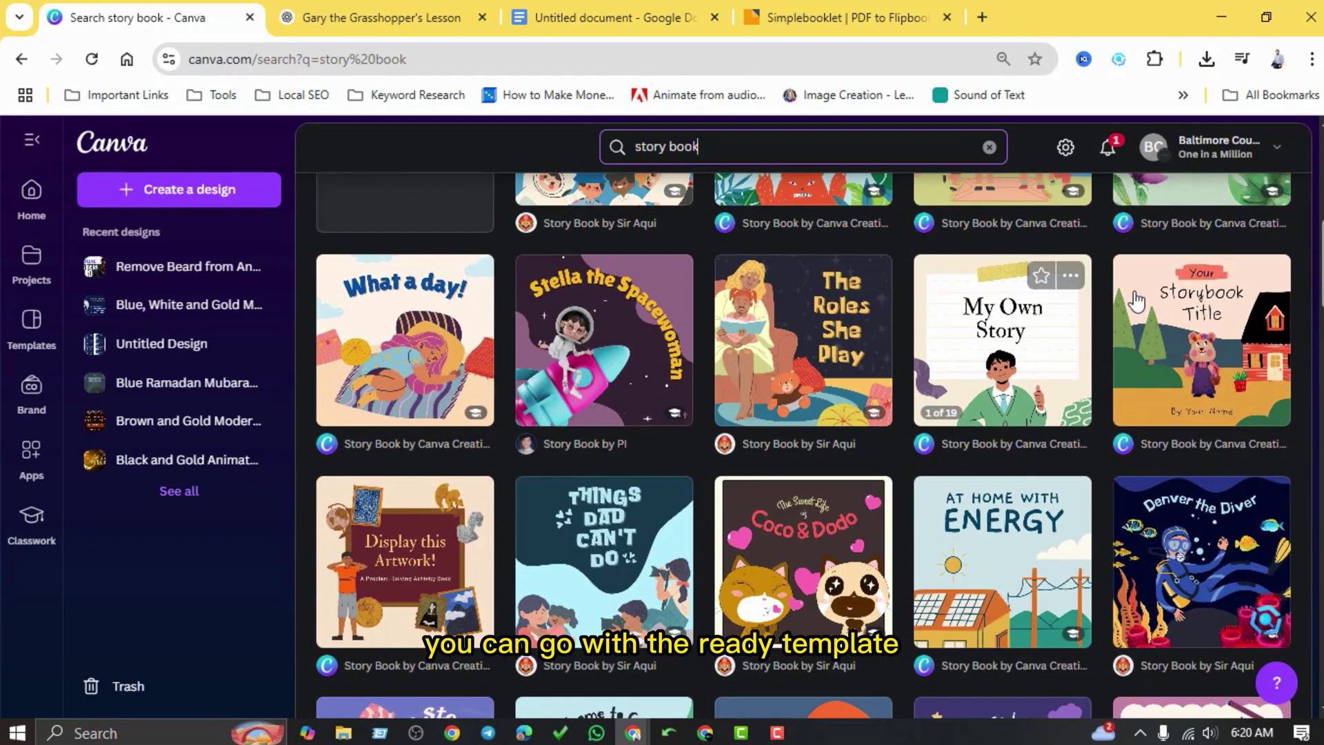
{"action": "scroll", "coordinate": [1137, 301], "scroll_direction": "down", "scroll_amount": 8}
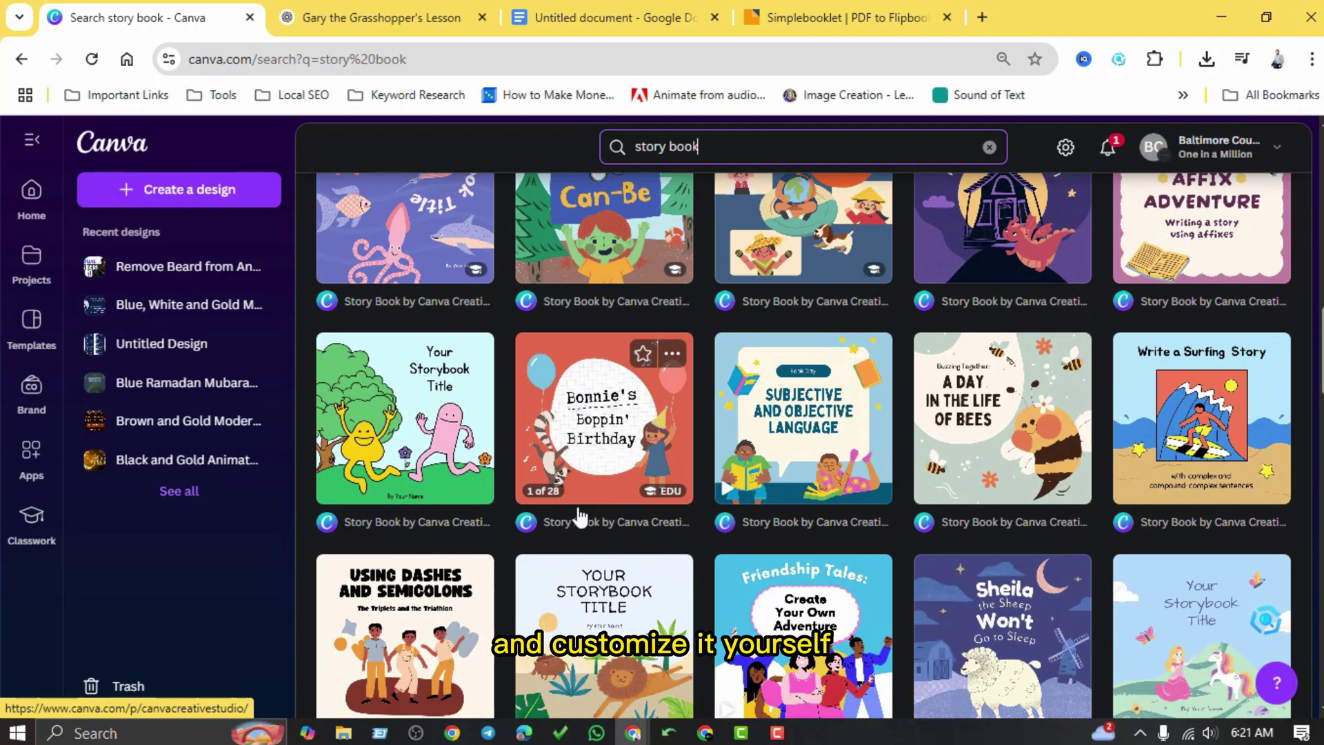
{"action": "scroll", "coordinate": [1035, 469], "scroll_direction": "down", "scroll_amount": 5}
{"action": "scroll", "coordinate": [1054, 457], "scroll_direction": "up", "scroll_amount": 5}
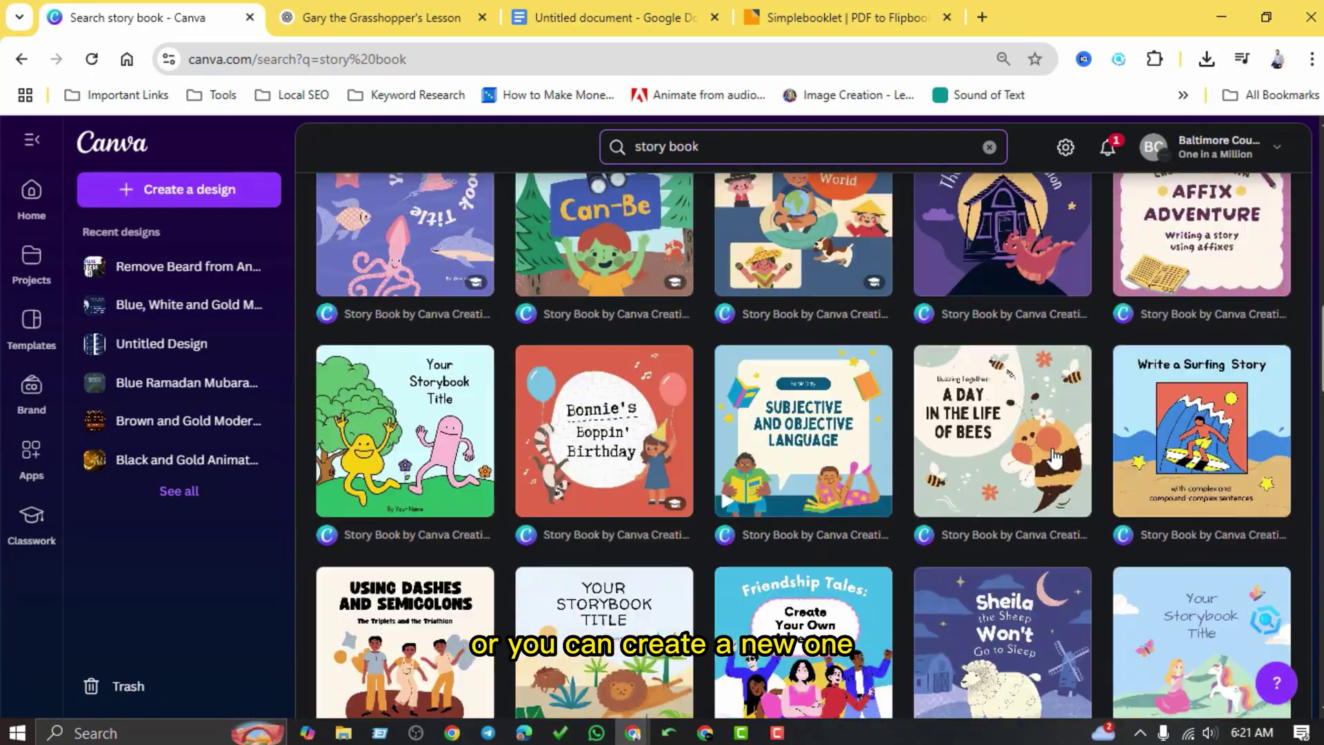
{"action": "scroll", "coordinate": [1054, 457], "scroll_direction": "up", "scroll_amount": 12}
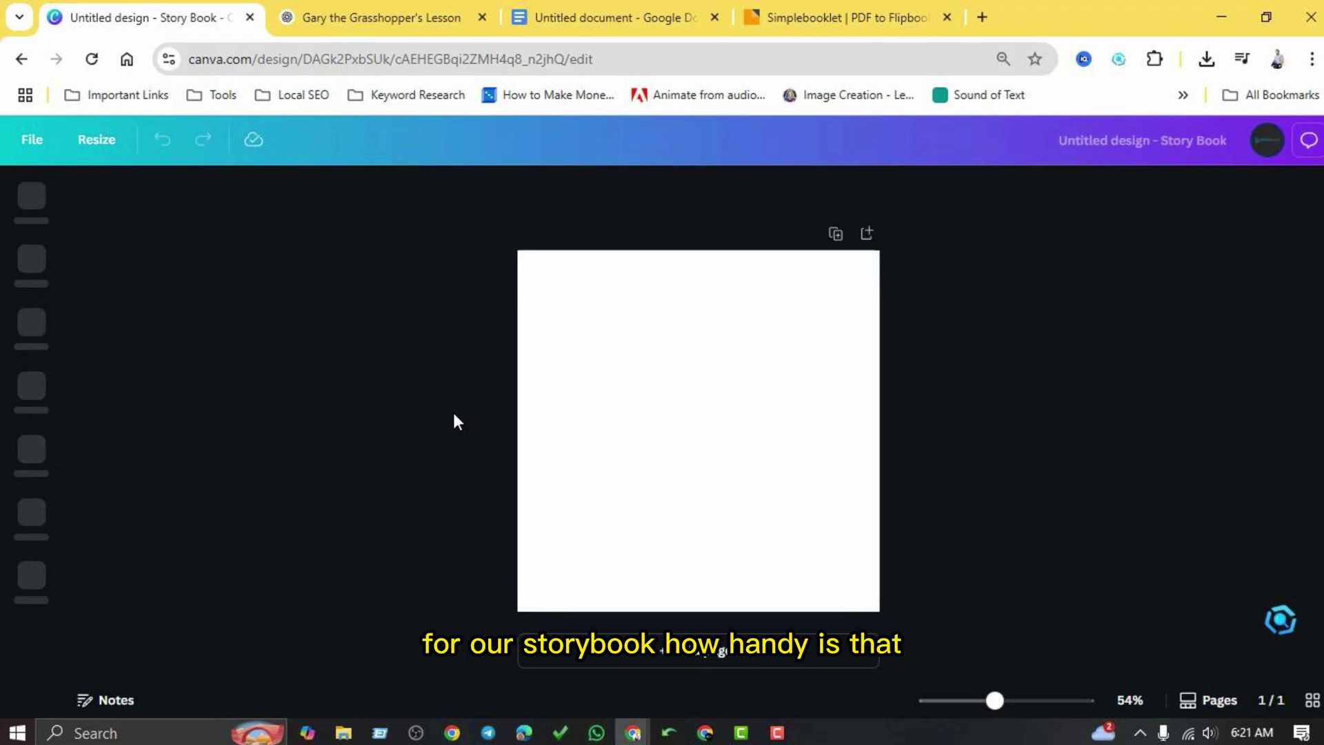
Set the page background to the blue-to-purple gradient after trying solid purple and pink-purple
{"action": "left_click", "coordinate": [684, 396]}
{"action": "left_click", "coordinate": [680, 190]}
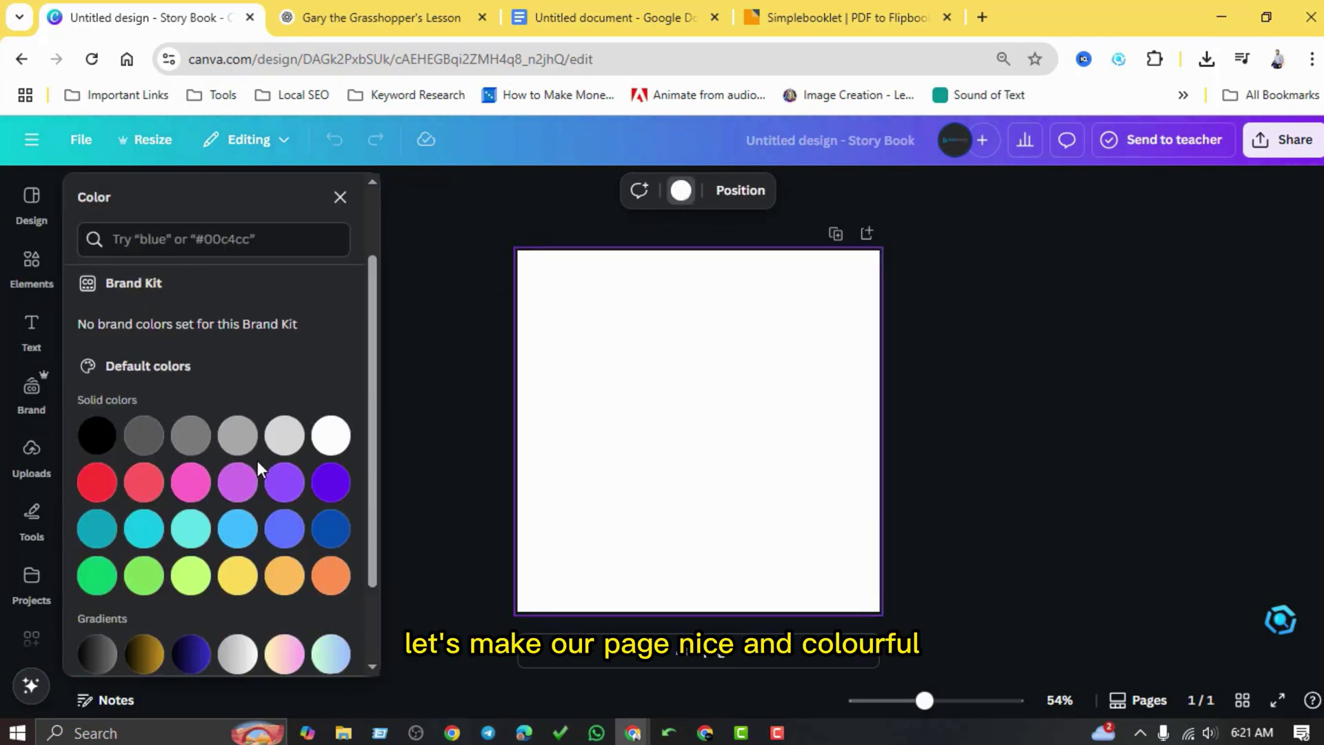
{"action": "scroll", "coordinate": [258, 460], "scroll_direction": "down", "scroll_amount": 3}
{"action": "left_click", "coordinate": [237, 384]}
{"action": "left_click", "coordinate": [134, 593]}
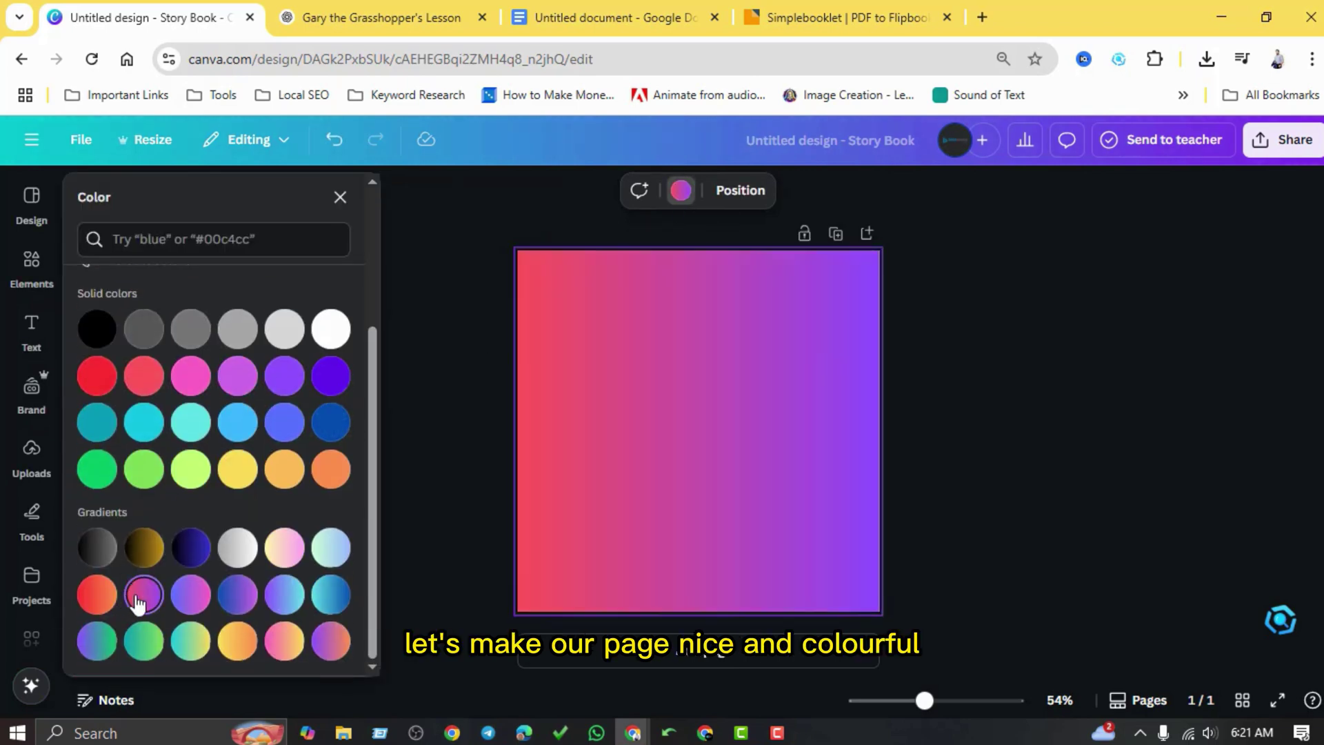
{"action": "left_click", "coordinate": [238, 596]}
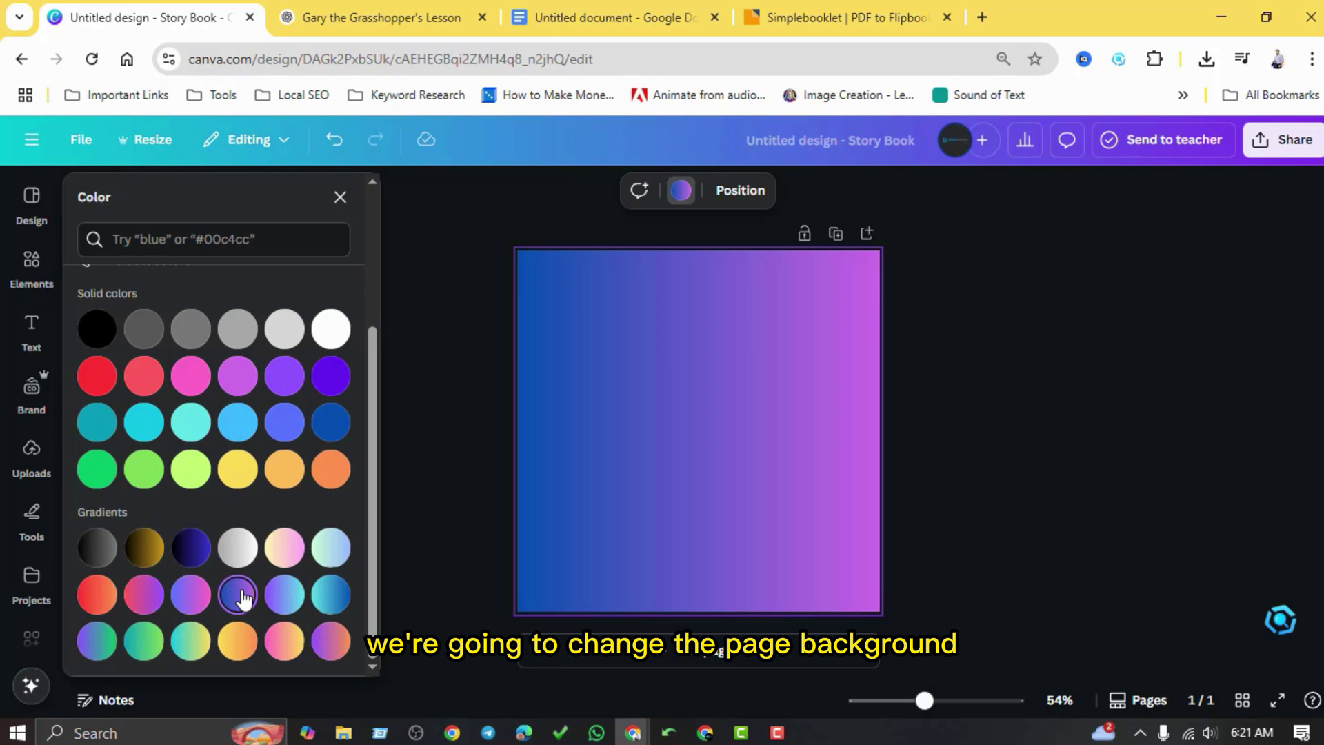
{"action": "left_click", "coordinate": [338, 198]}
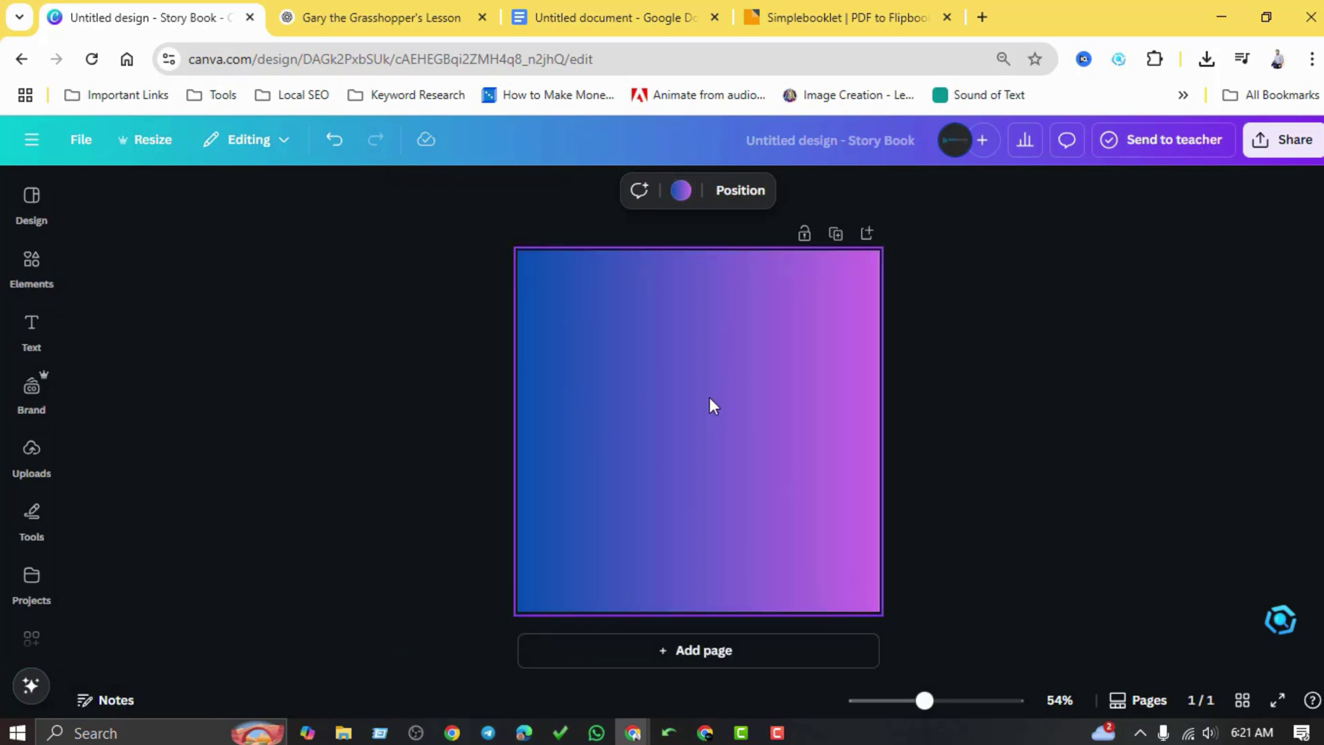
{"action": "left_click", "coordinate": [672, 200]}
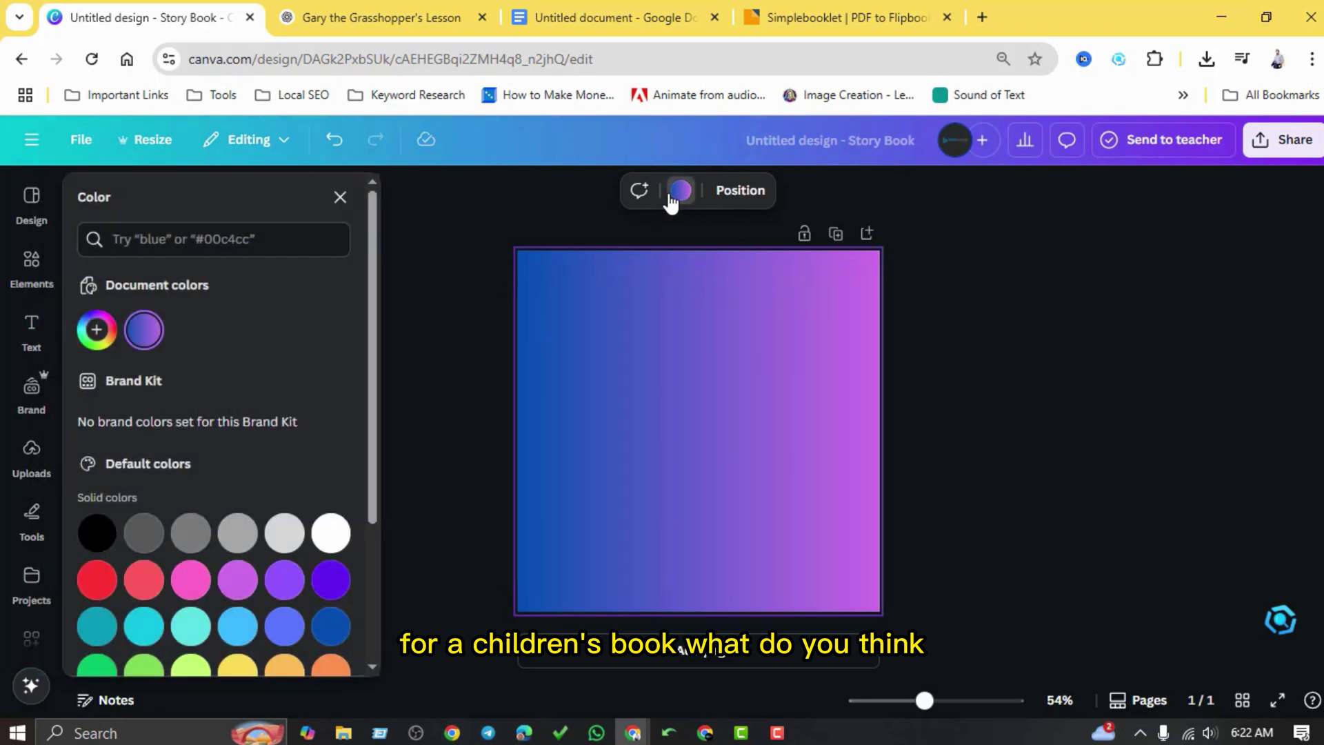
Search Elements for 'blob' frames and add a round blob frame to the page
{"action": "left_click", "coordinate": [49, 270]}
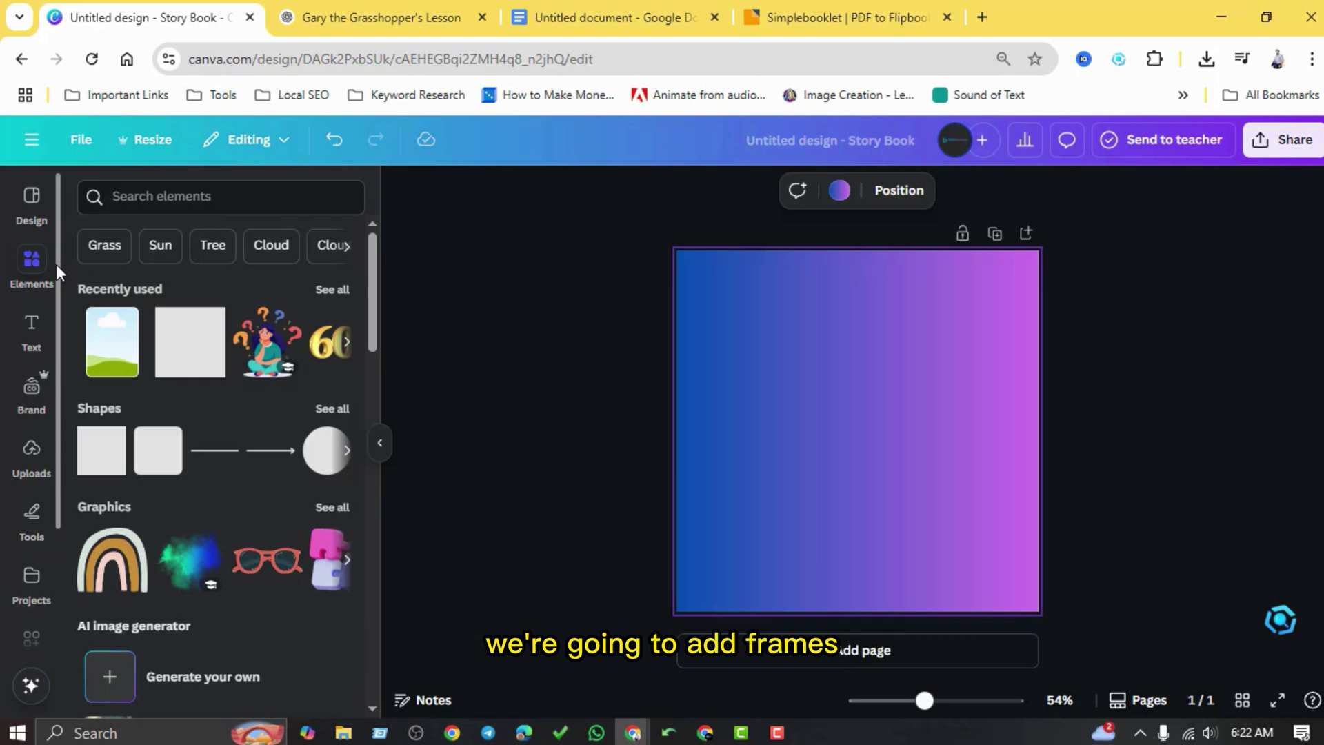
{"action": "left_click", "coordinate": [165, 202]}
{"action": "left_click", "coordinate": [118, 274]}
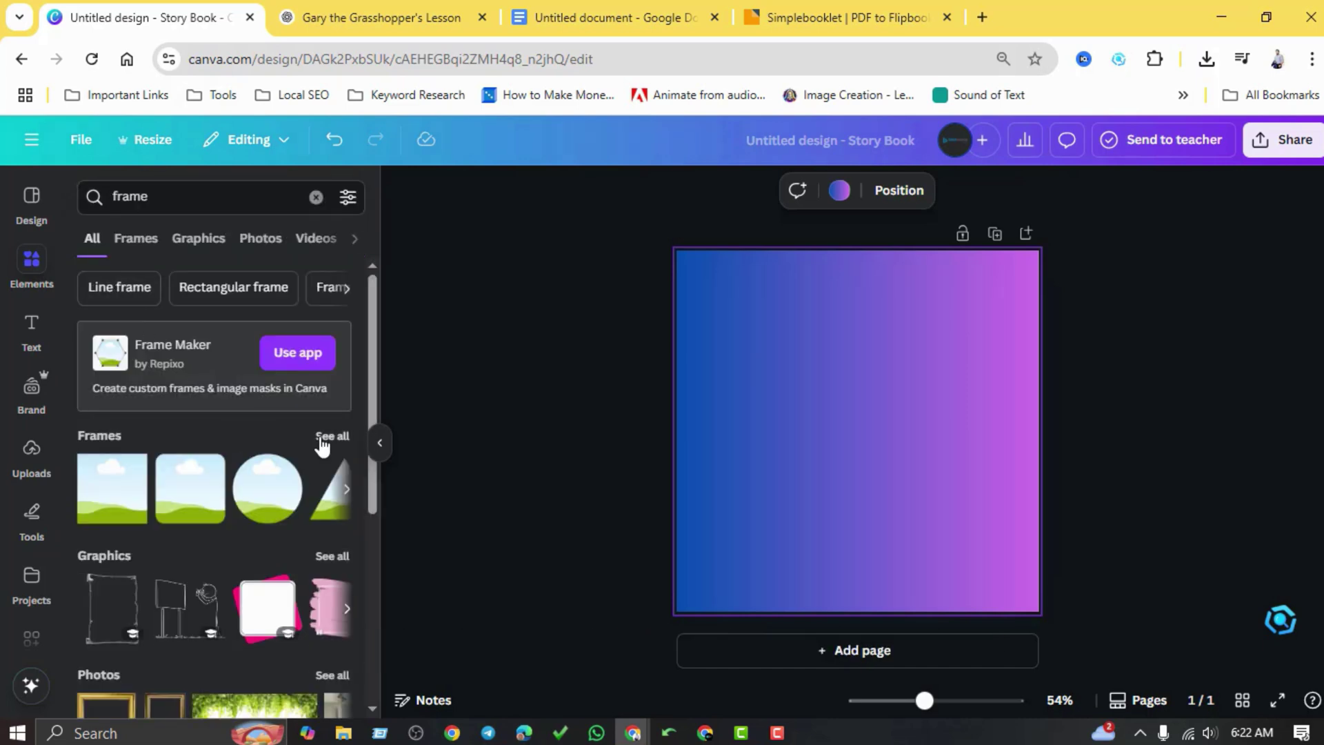
{"action": "left_click", "coordinate": [173, 199]}
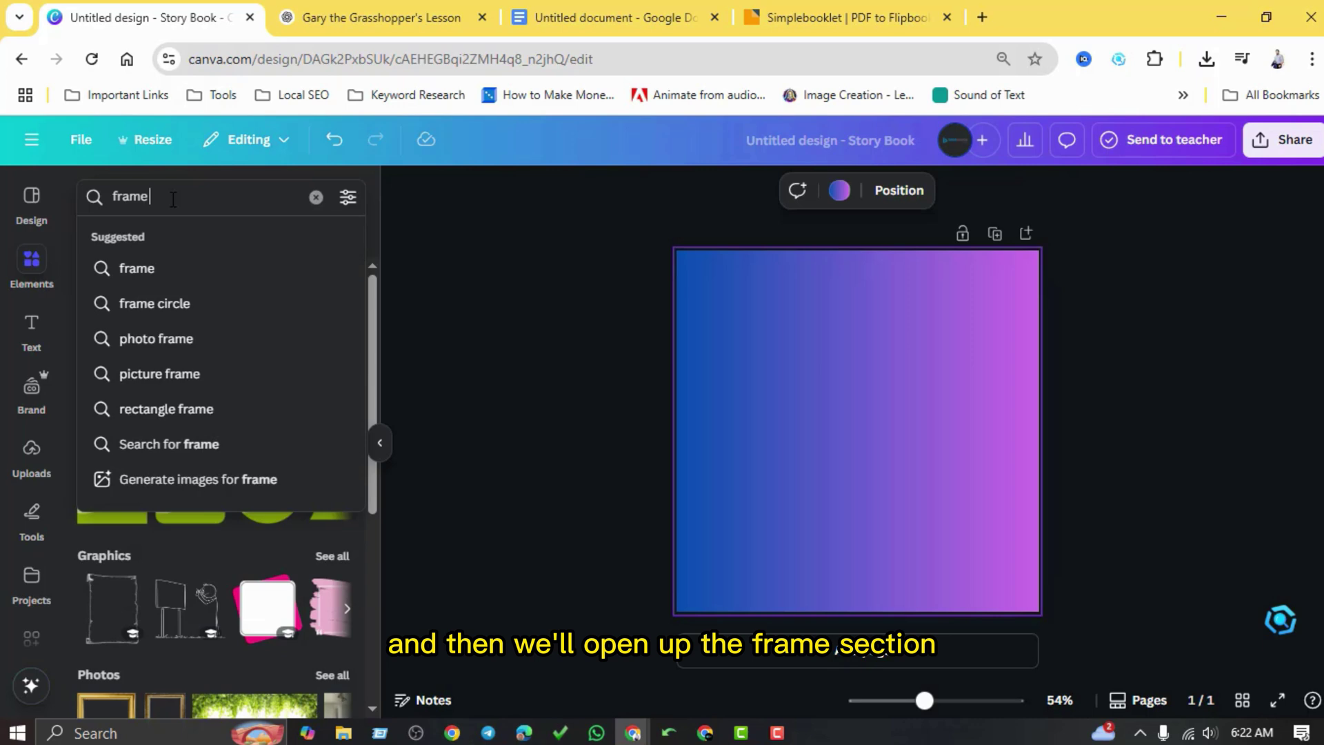
{"action": "type", "text": "blob"}
{"action": "key", "text": "Return"}
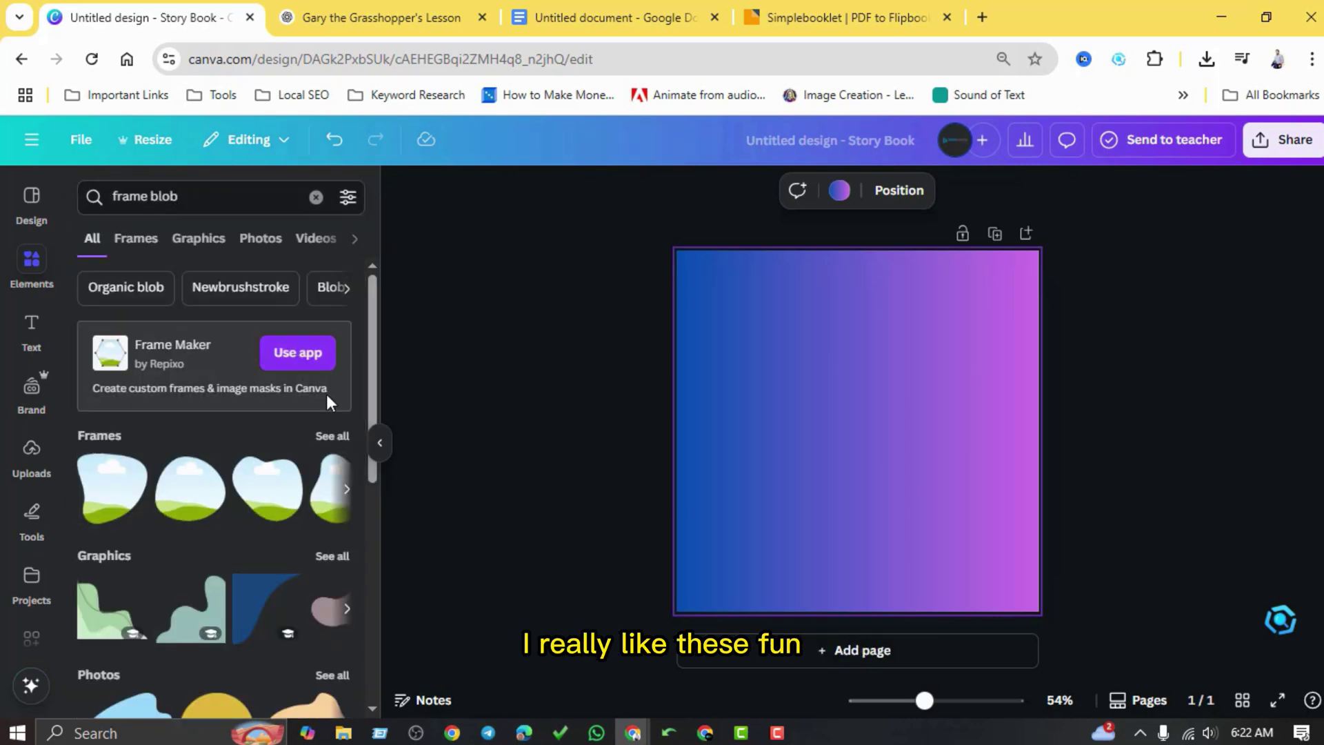
{"action": "left_click", "coordinate": [331, 441]}
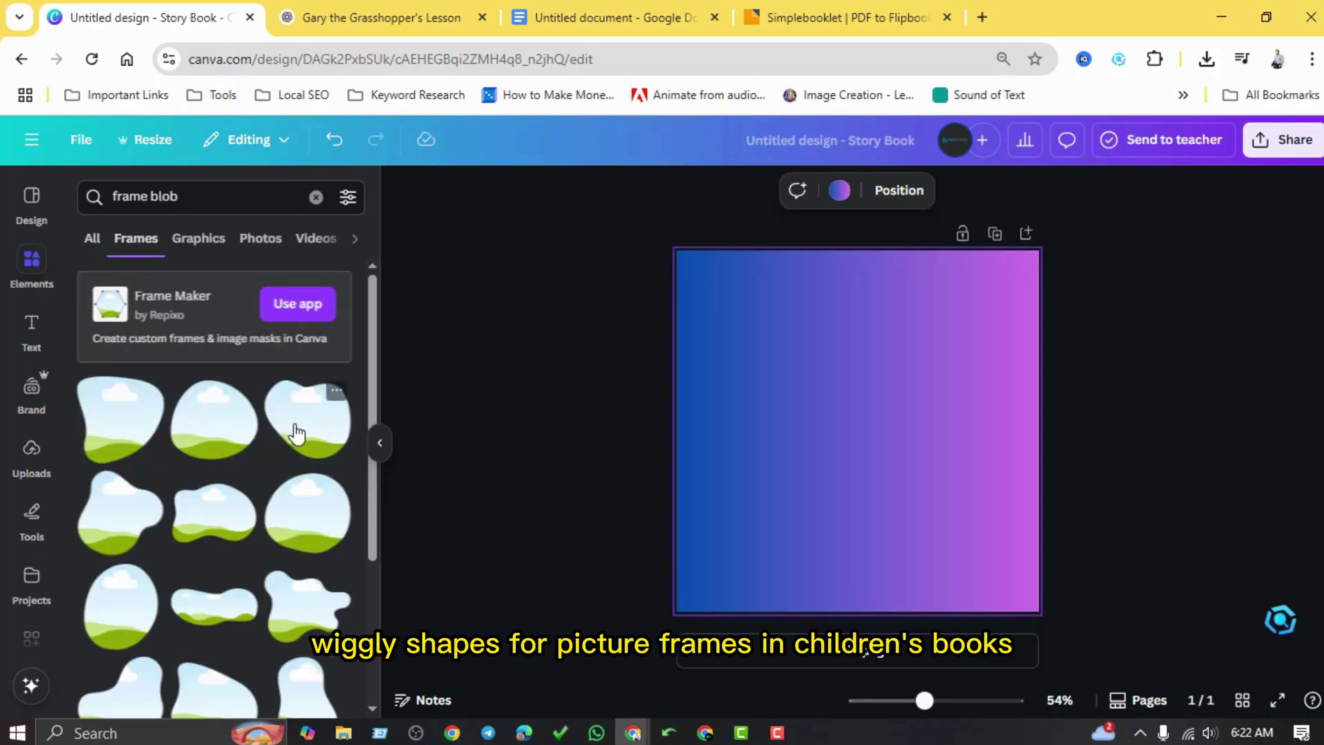
{"action": "scroll", "coordinate": [220, 456], "scroll_direction": "down", "scroll_amount": 2}
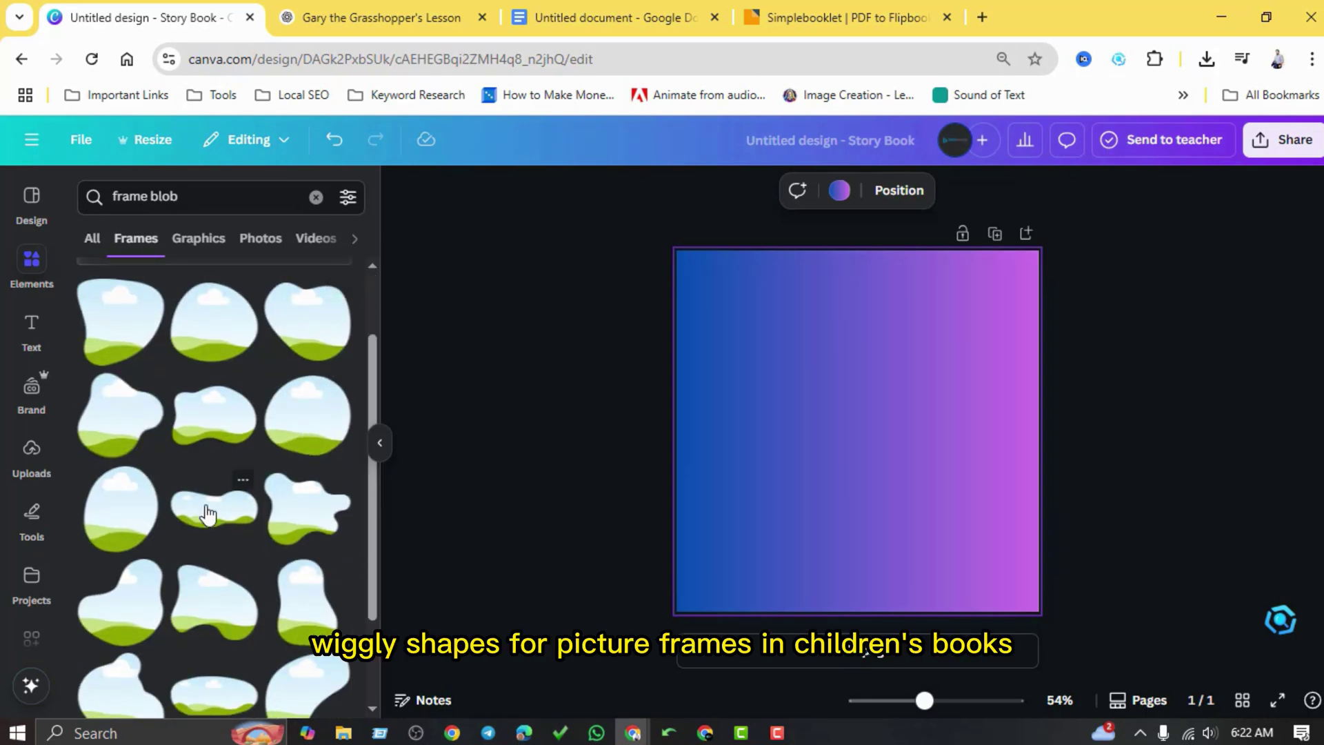
{"action": "scroll", "coordinate": [207, 513], "scroll_direction": "up", "scroll_amount": 2}
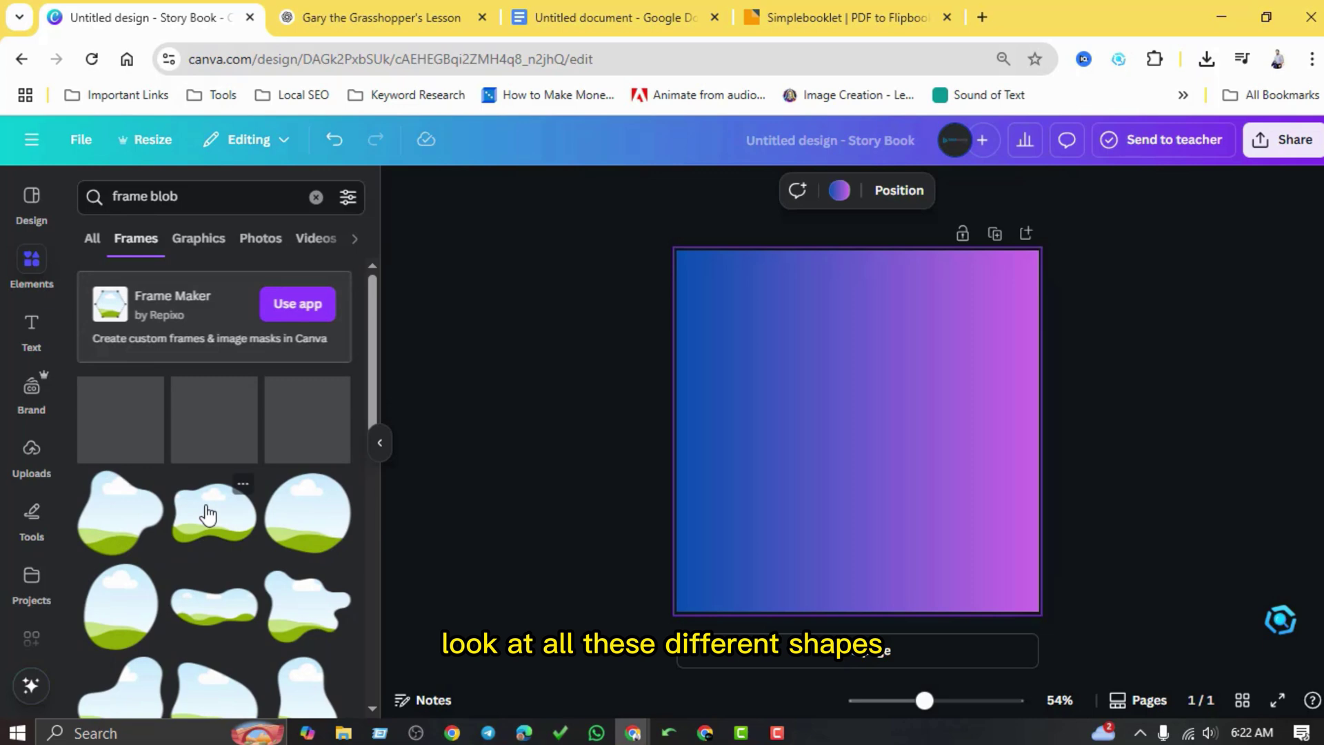
{"action": "left_click", "coordinate": [222, 432]}
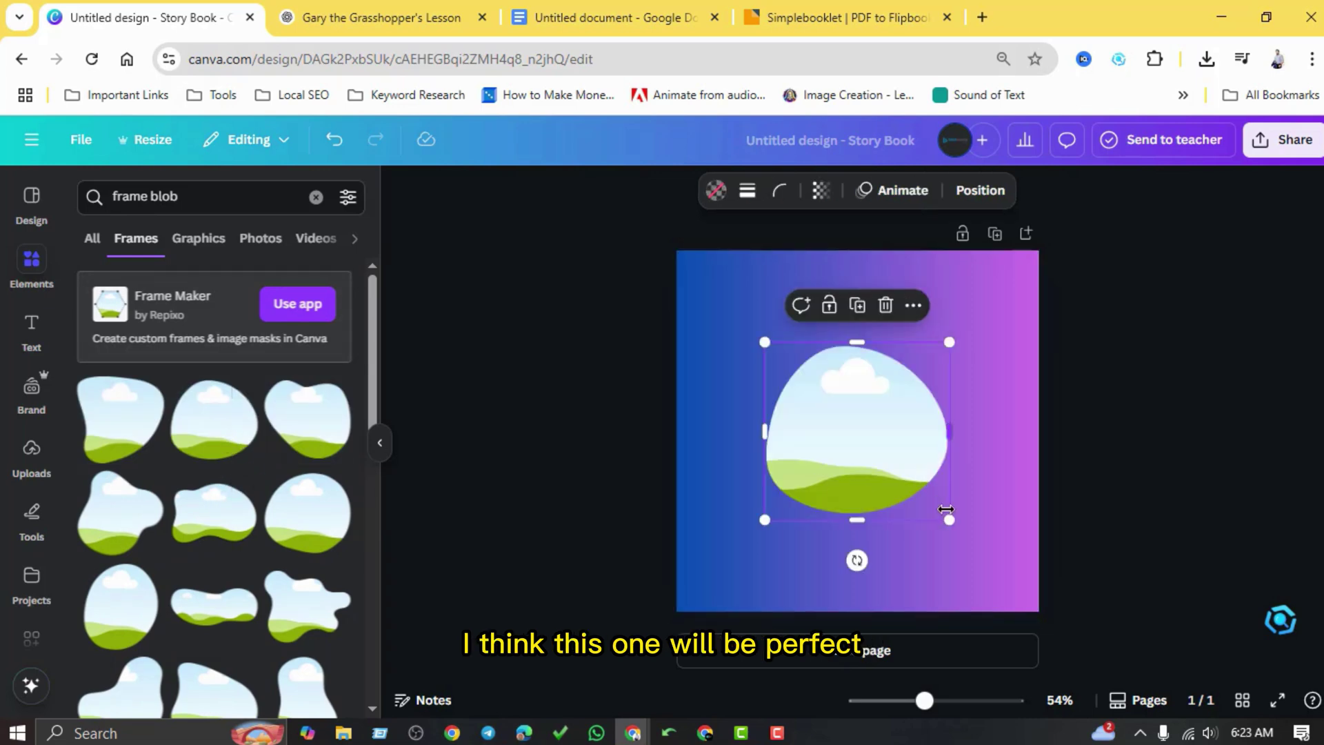
Enlarge the blob frame and centre it on the page
{"action": "left_click_drag", "start_coordinate": [948, 521], "coordinate": [1011, 590]}
{"action": "left_click_drag", "start_coordinate": [892, 499], "coordinate": [870, 508]}
{"action": "left_click_drag", "start_coordinate": [993, 373], "coordinate": [1002, 364]}
{"action": "left_click_drag", "start_coordinate": [934, 416], "coordinate": [861, 424]}
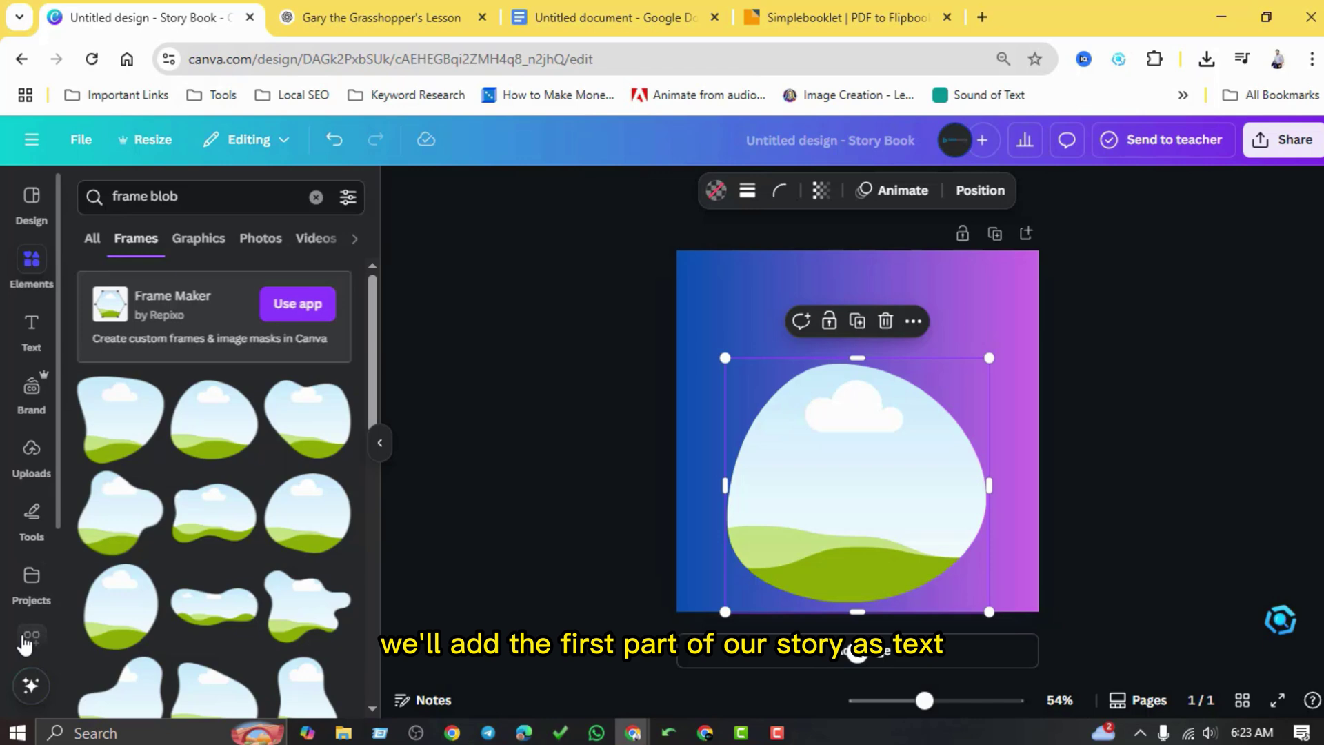
{"action": "key", "text": "ctrl+3"}
Copy the story title from Docs and paste it into a new heading at the page top
{"action": "left_click_drag", "start_coordinate": [425, 324], "coordinate": [596, 335]}
{"action": "key", "text": "ctrl+c"}
{"action": "key", "text": "ctrl+1"}
{"action": "left_click", "coordinate": [31, 330]}
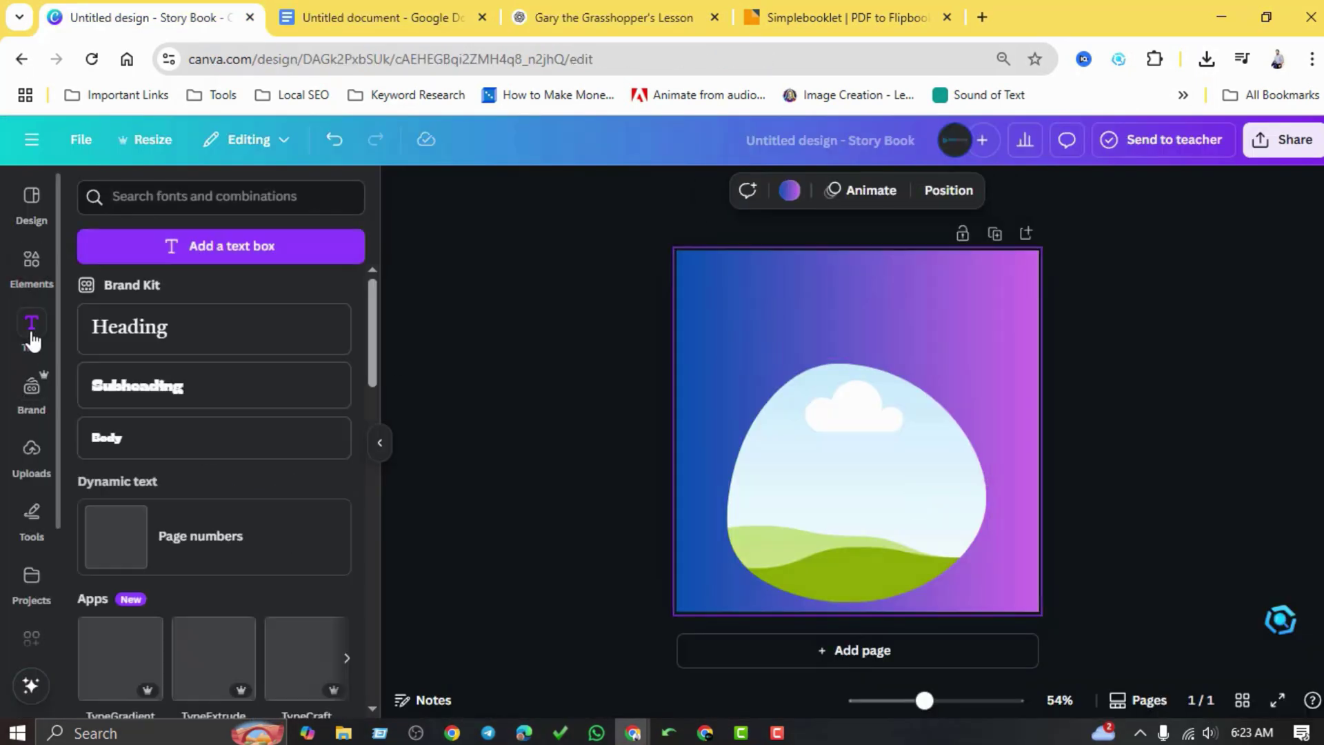
{"action": "left_click", "coordinate": [163, 348]}
{"action": "left_click_drag", "start_coordinate": [878, 497], "coordinate": [863, 357]}
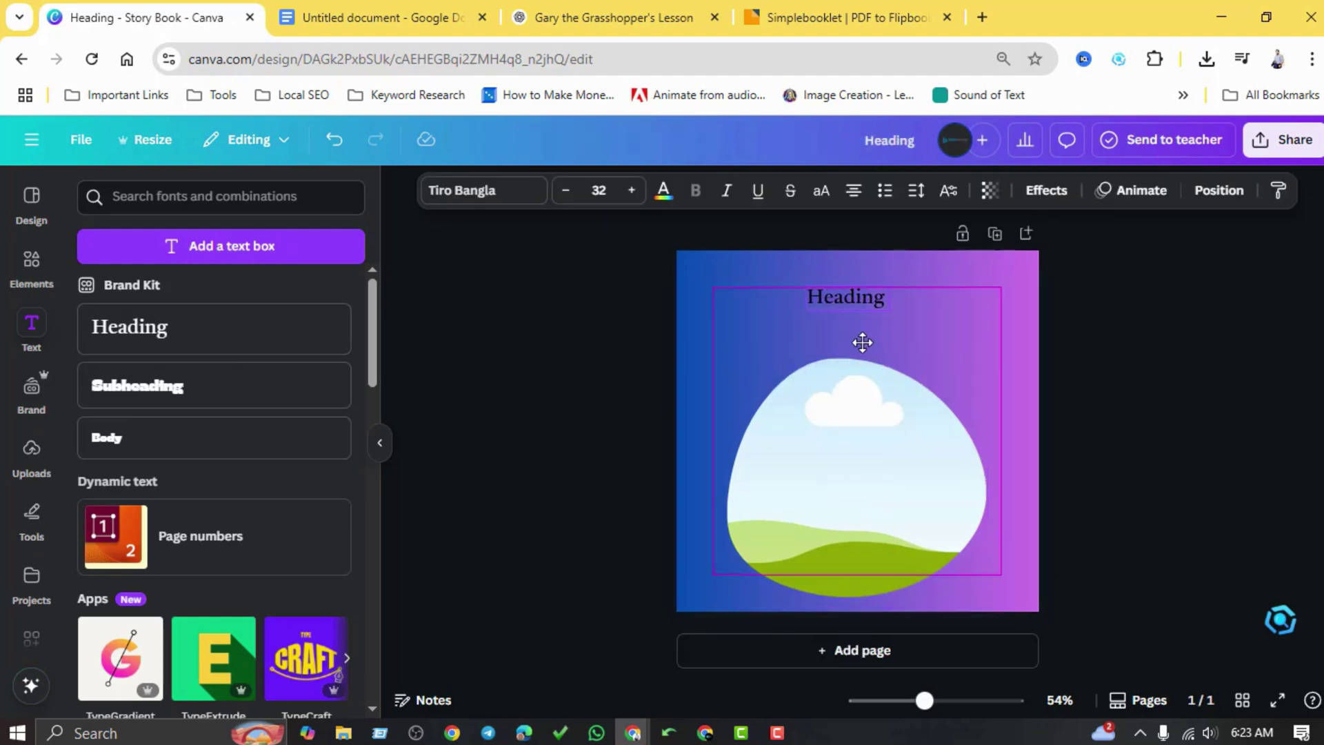
{"action": "double_click", "coordinate": [848, 296]}
{"action": "right_click", "coordinate": [851, 300]}
{"action": "left_click", "coordinate": [909, 298]}
Set the title font to Comic Sans and its colour to white
{"action": "triple_click", "coordinate": [855, 296]}
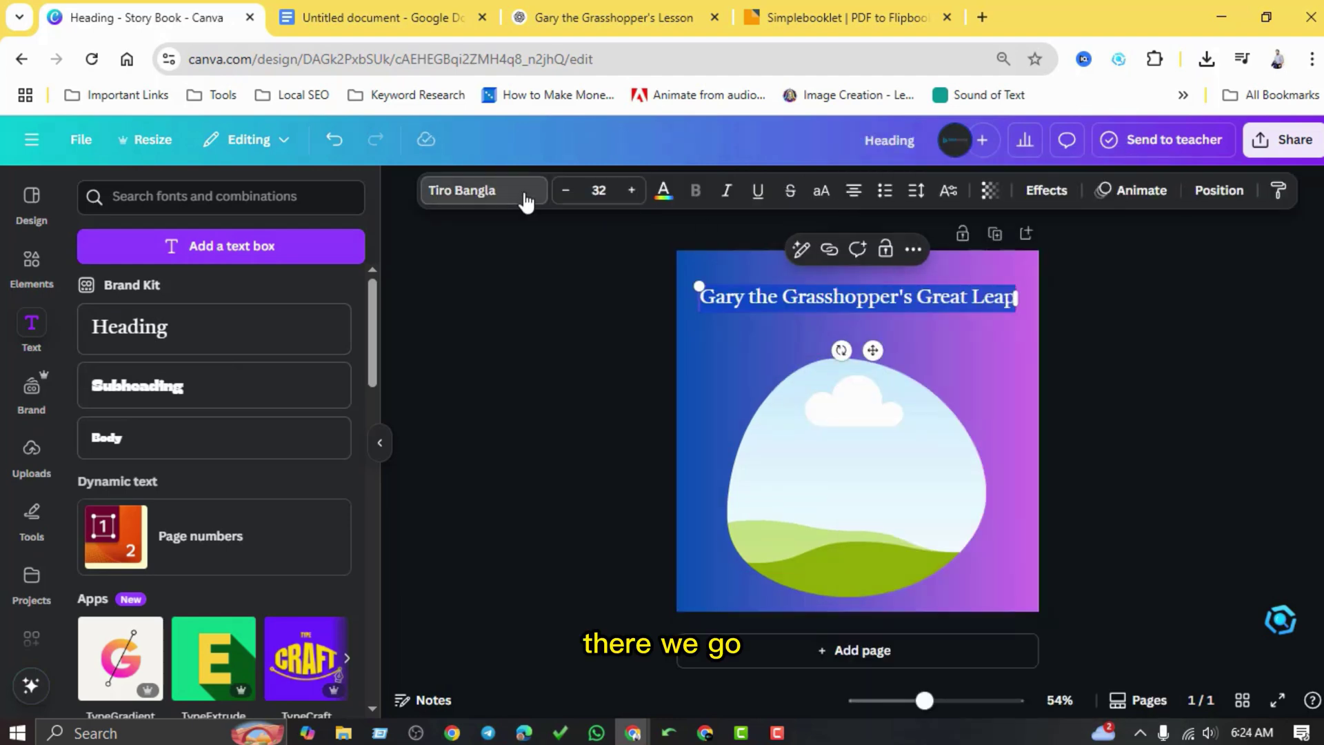
{"action": "left_click", "coordinate": [483, 190]}
{"action": "left_click", "coordinate": [207, 274]}
{"action": "type", "text": "comic"}
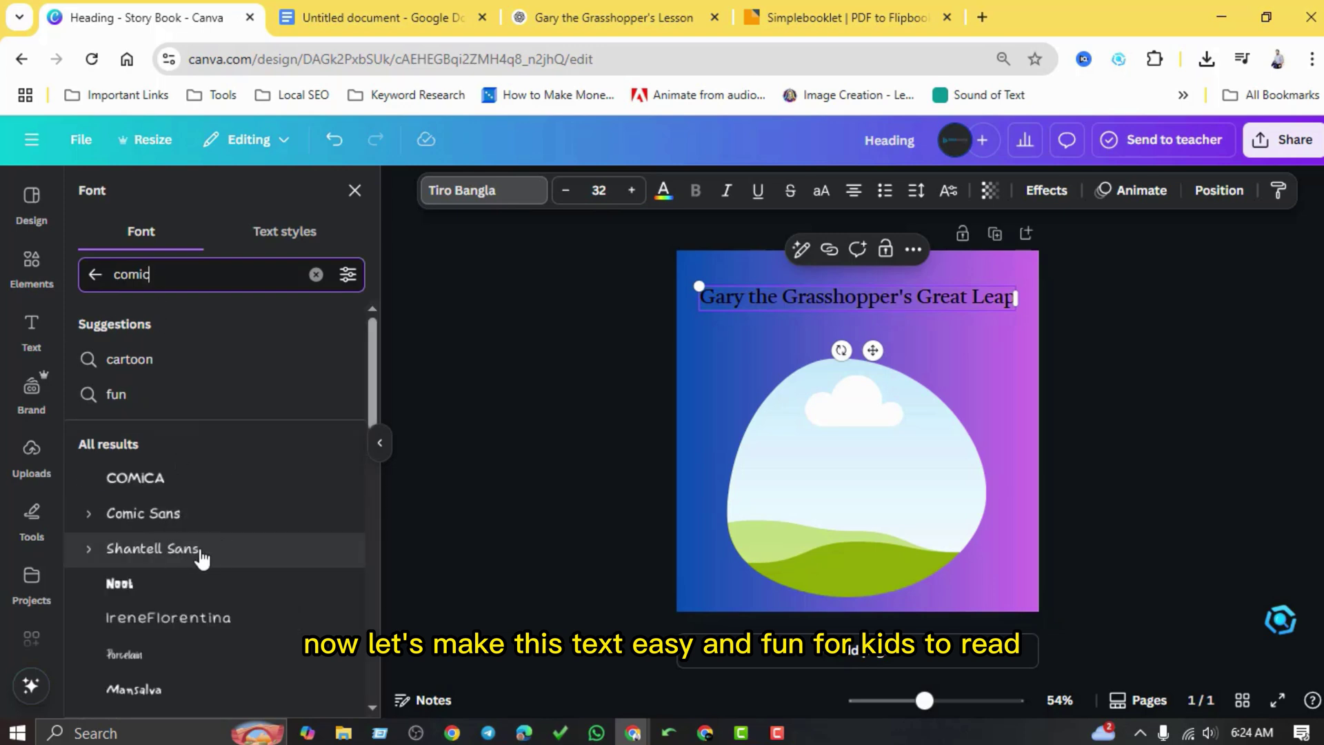
{"action": "left_click", "coordinate": [145, 514]}
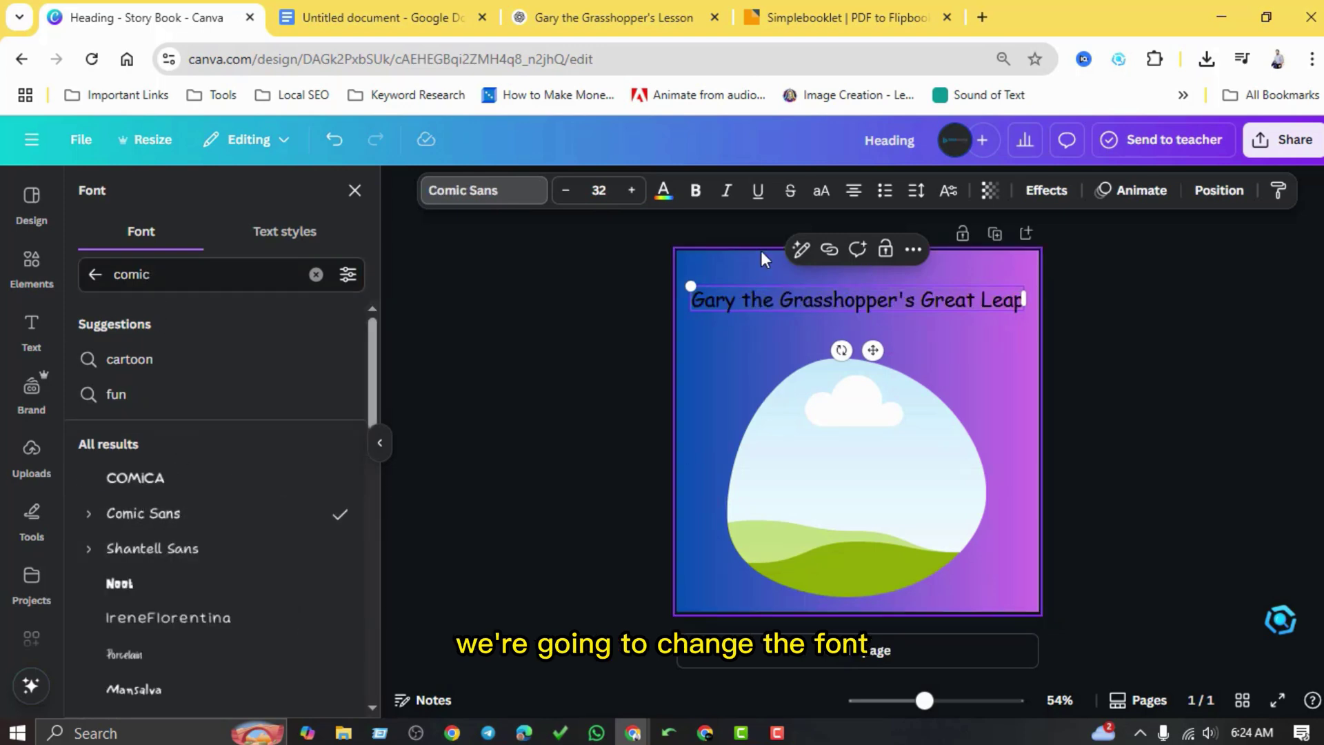
{"action": "left_click", "coordinate": [663, 190]}
{"action": "left_click", "coordinate": [695, 190]}
{"action": "left_click", "coordinate": [695, 190]}
{"action": "left_click", "coordinate": [663, 191]}
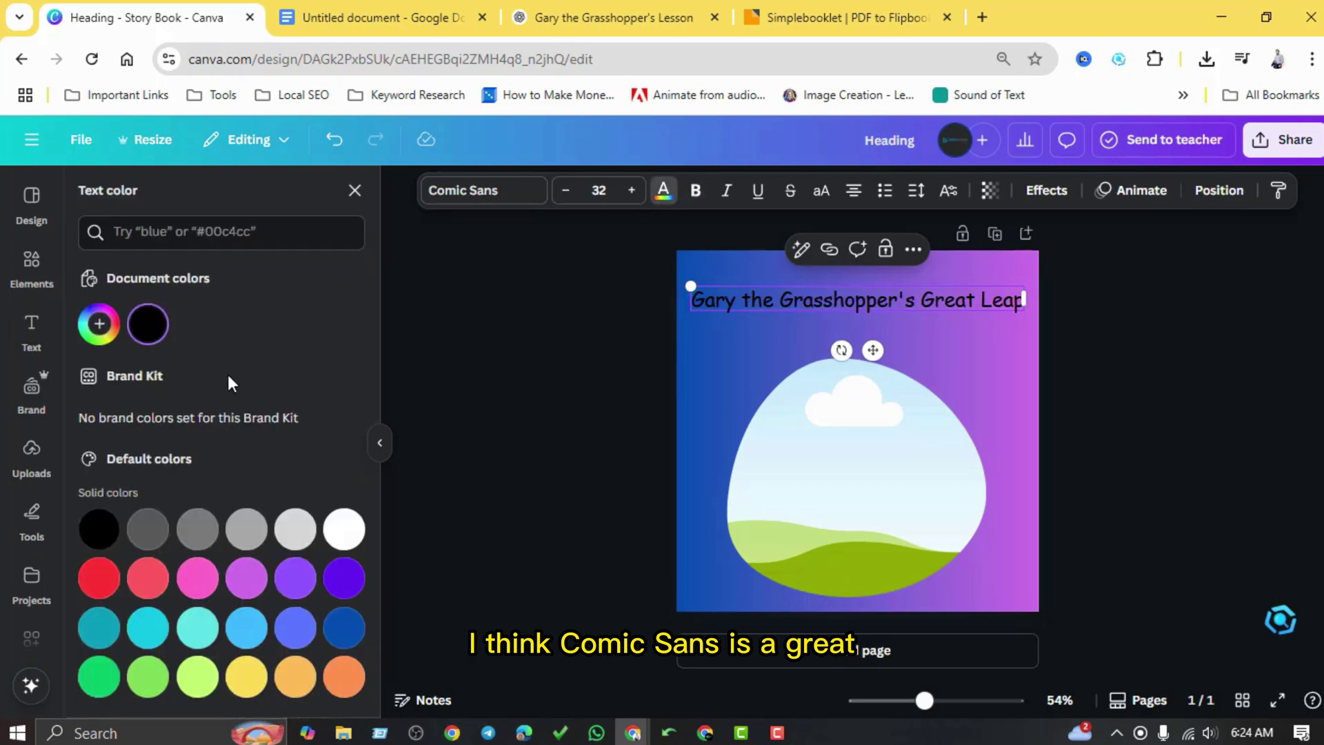
{"action": "left_click", "coordinate": [345, 529]}
Set the title size to 39, wrap it onto two lines, and centre it
{"action": "double_click", "coordinate": [631, 190]}
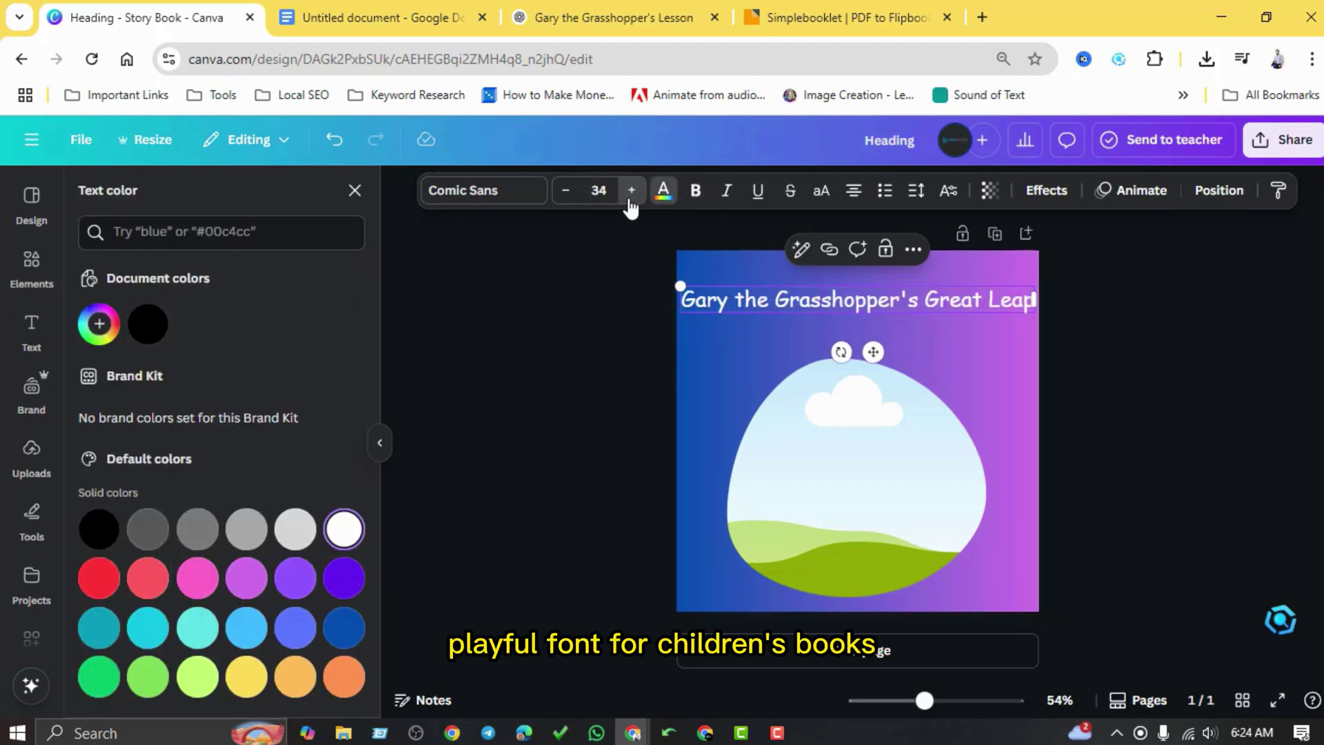
{"action": "double_click", "coordinate": [631, 190]}
{"action": "double_click", "coordinate": [631, 191]}
{"action": "left_click", "coordinate": [631, 190]}
{"action": "left_click_drag", "start_coordinate": [1026, 316], "coordinate": [980, 319]}
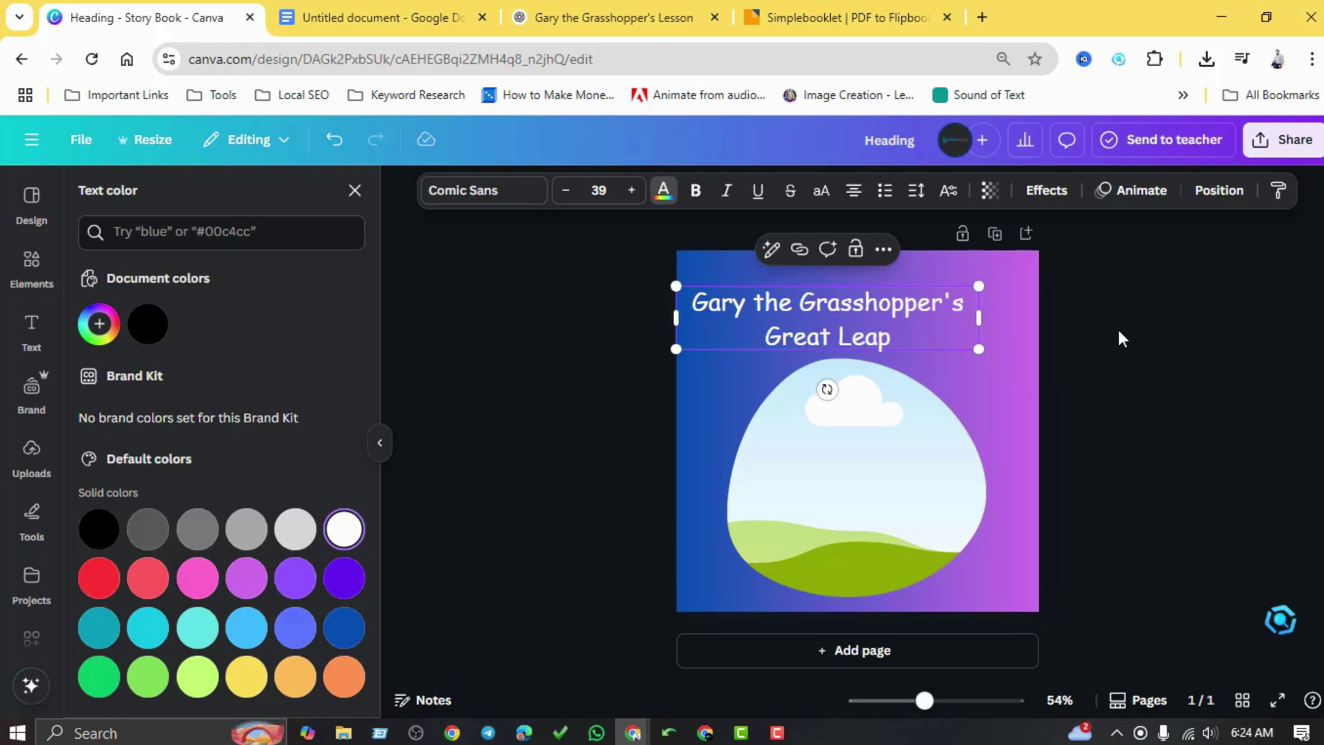
{"action": "left_click_drag", "start_coordinate": [869, 318], "coordinate": [899, 318]}
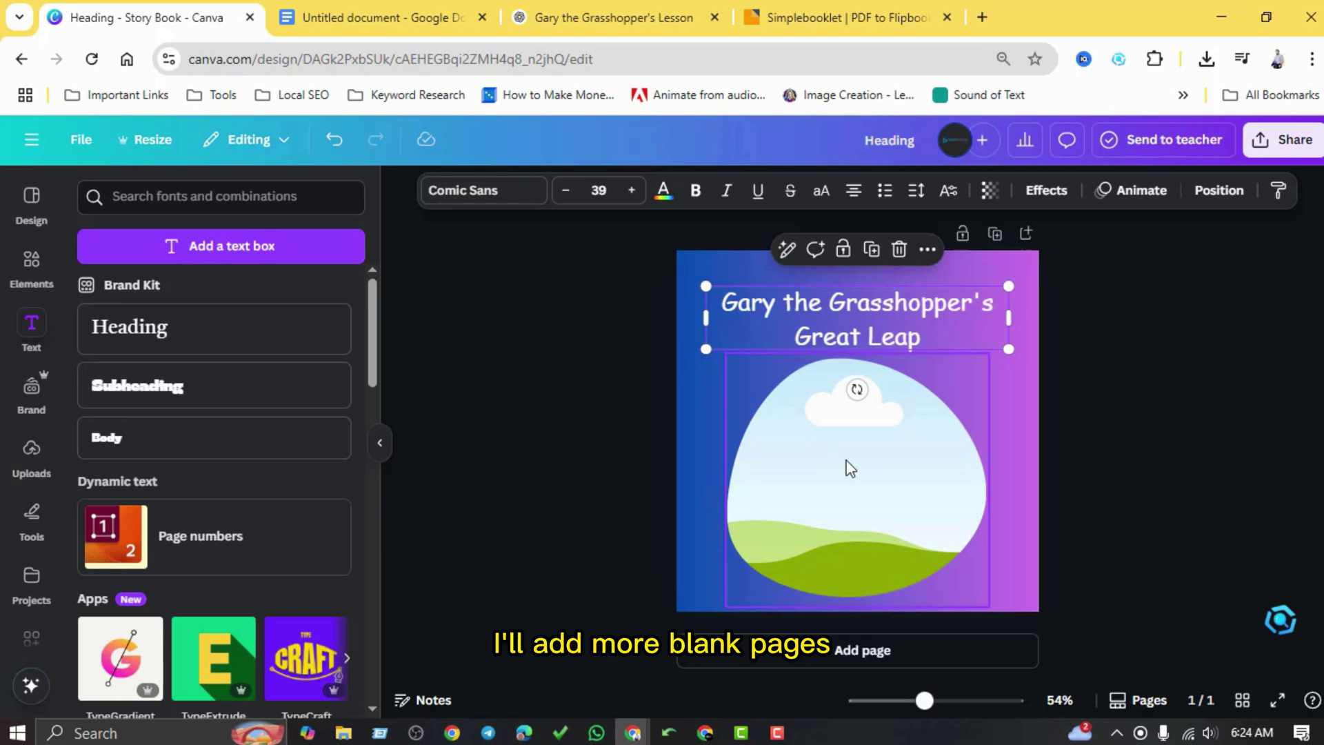
{"action": "left_click", "coordinate": [31, 265]}
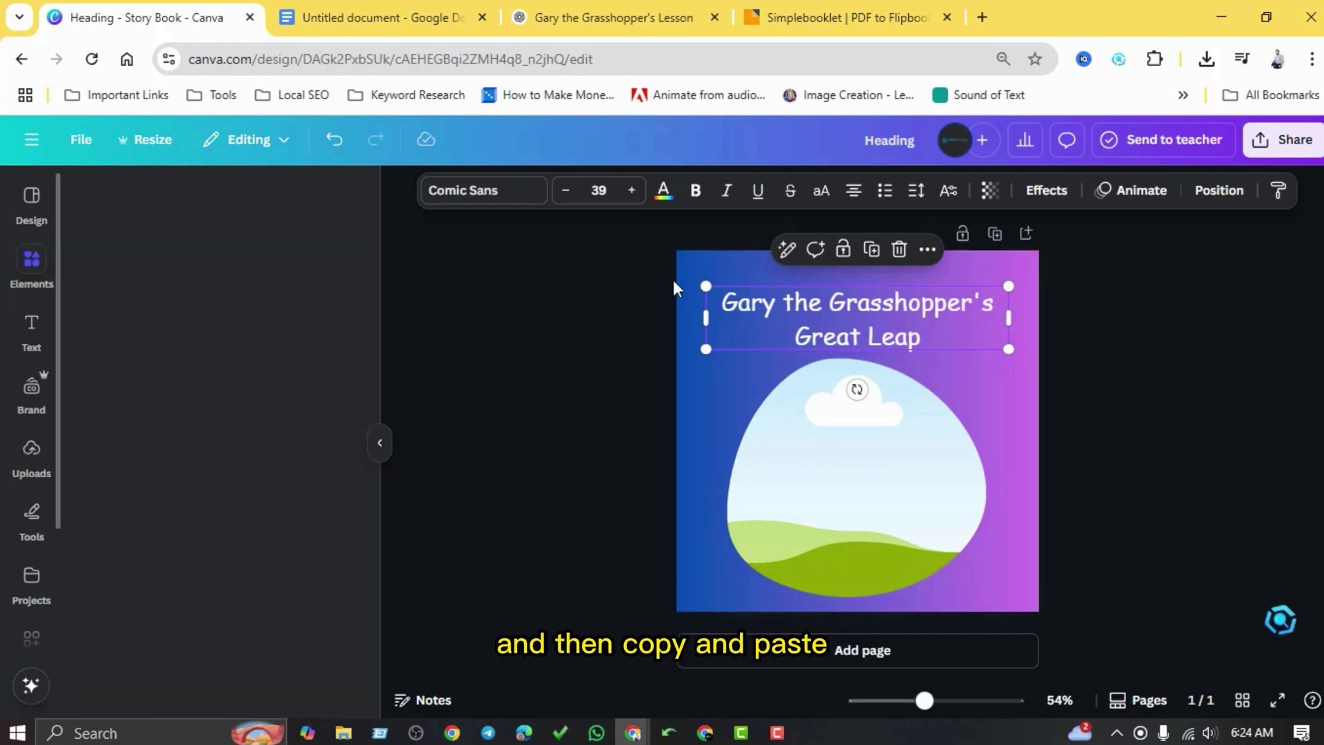
{"action": "double_click", "coordinate": [902, 301]}
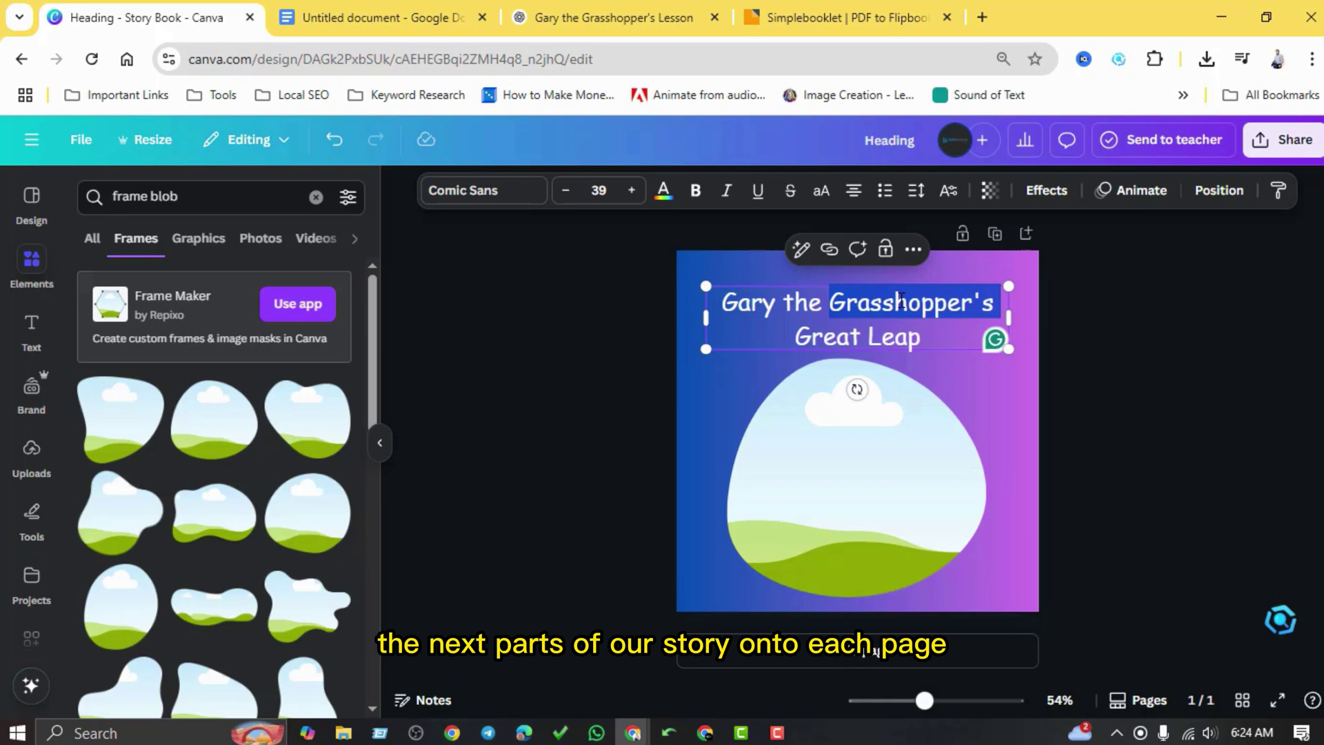
{"action": "right_click", "coordinate": [902, 301]}
{"action": "left_click", "coordinate": [952, 272]}
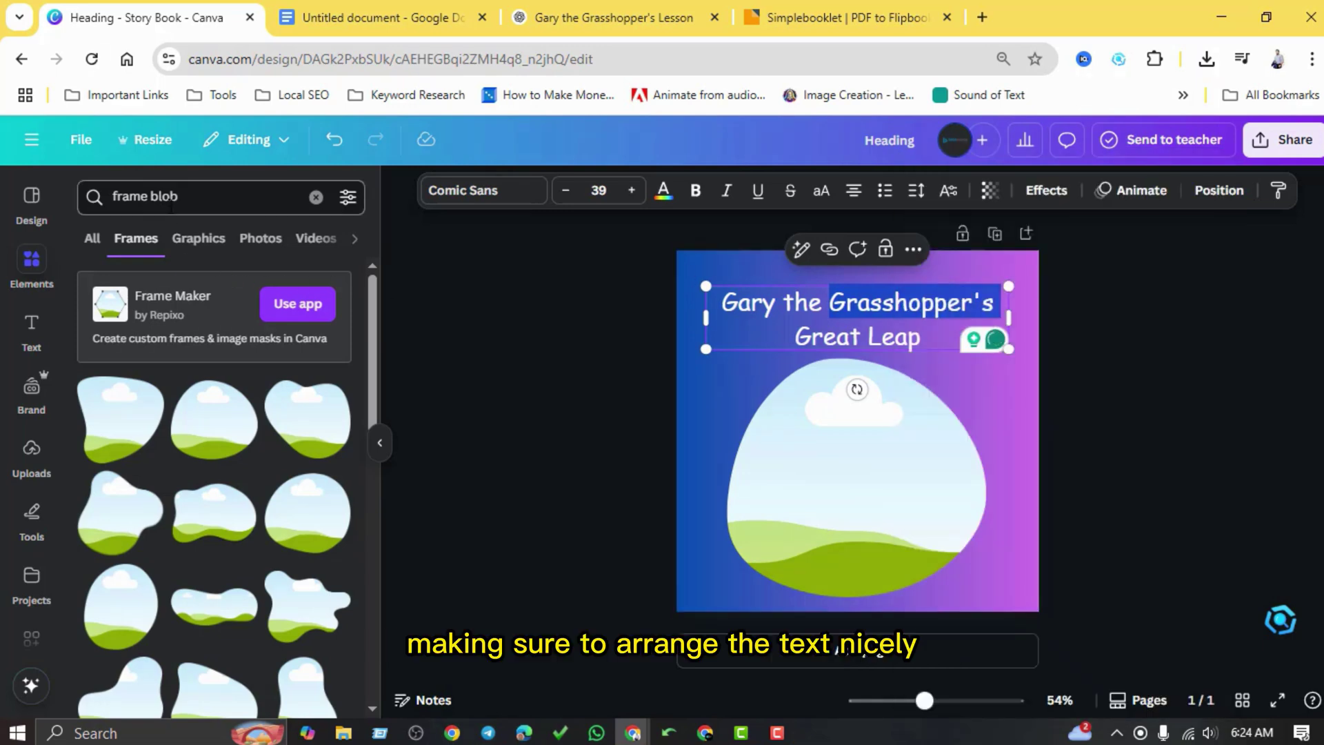
{"action": "left_click", "coordinate": [316, 197]}
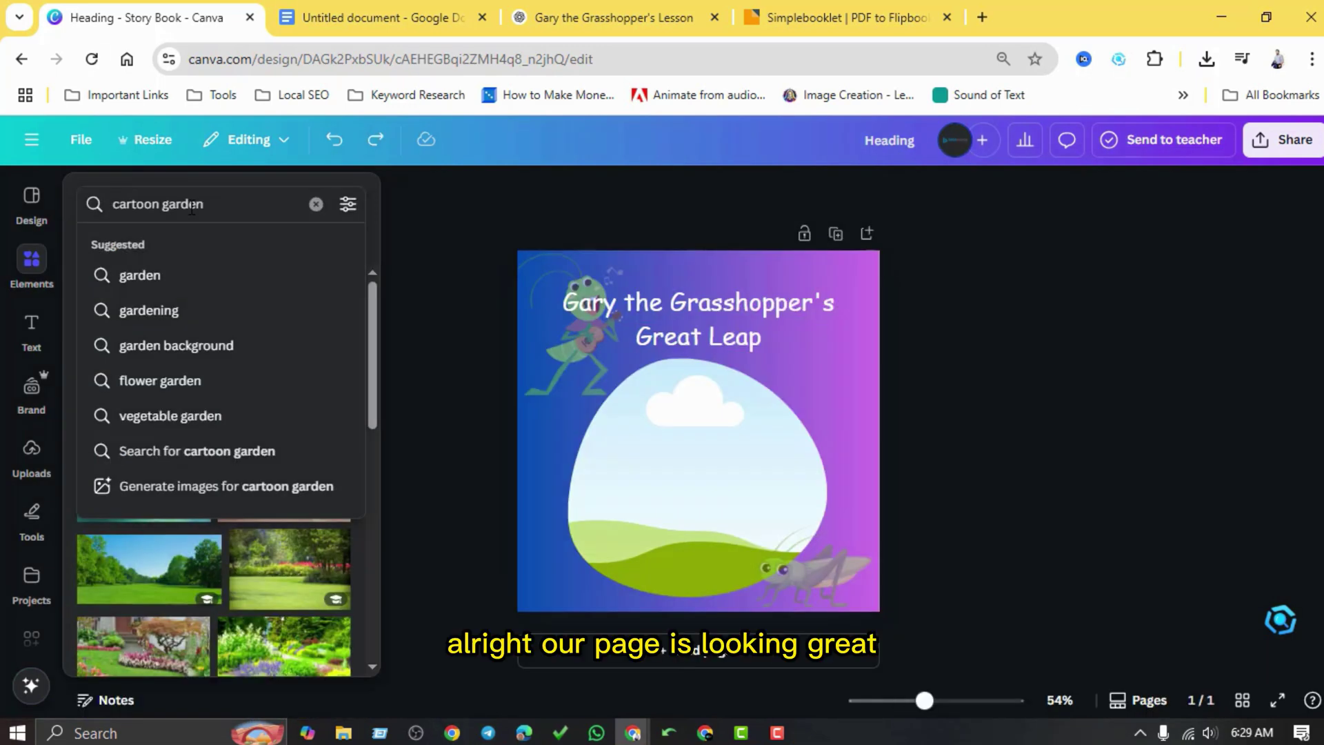
{"action": "key", "text": "Return"}
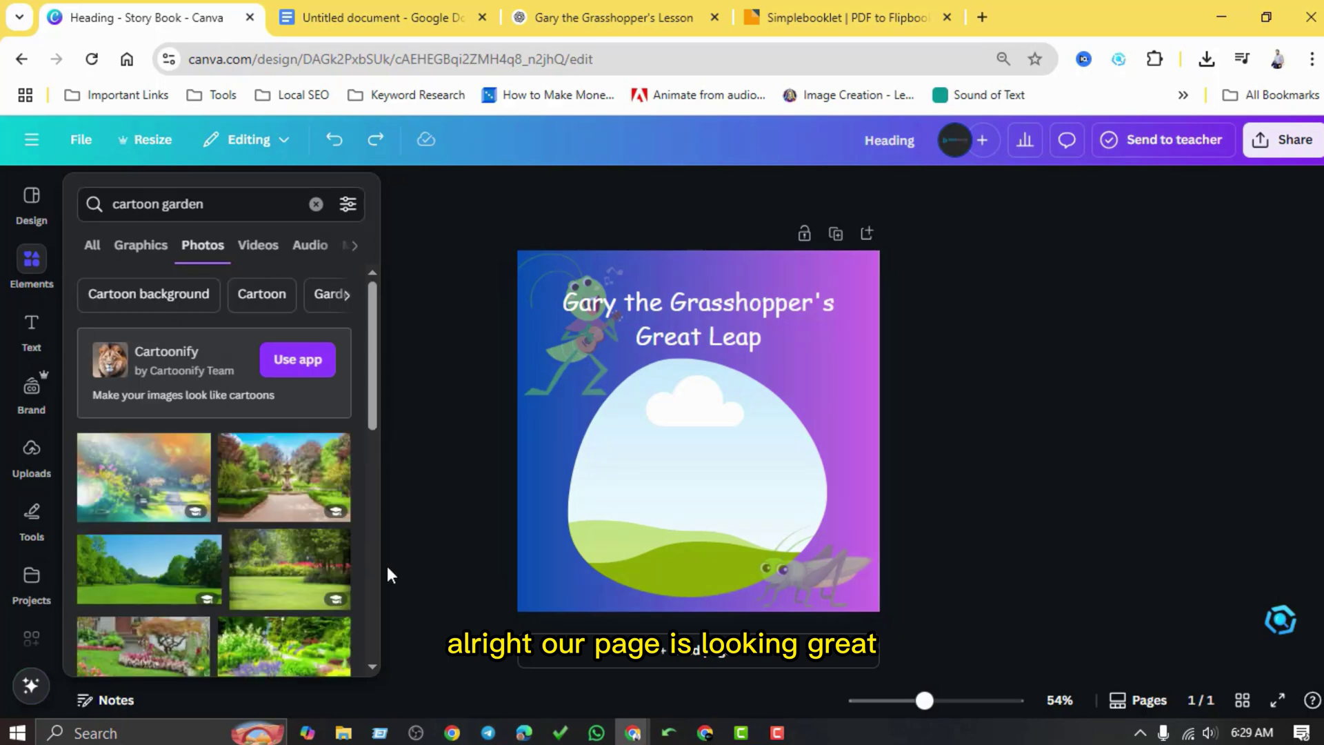
{"action": "scroll", "coordinate": [223, 588], "scroll_direction": "down", "scroll_amount": 4}
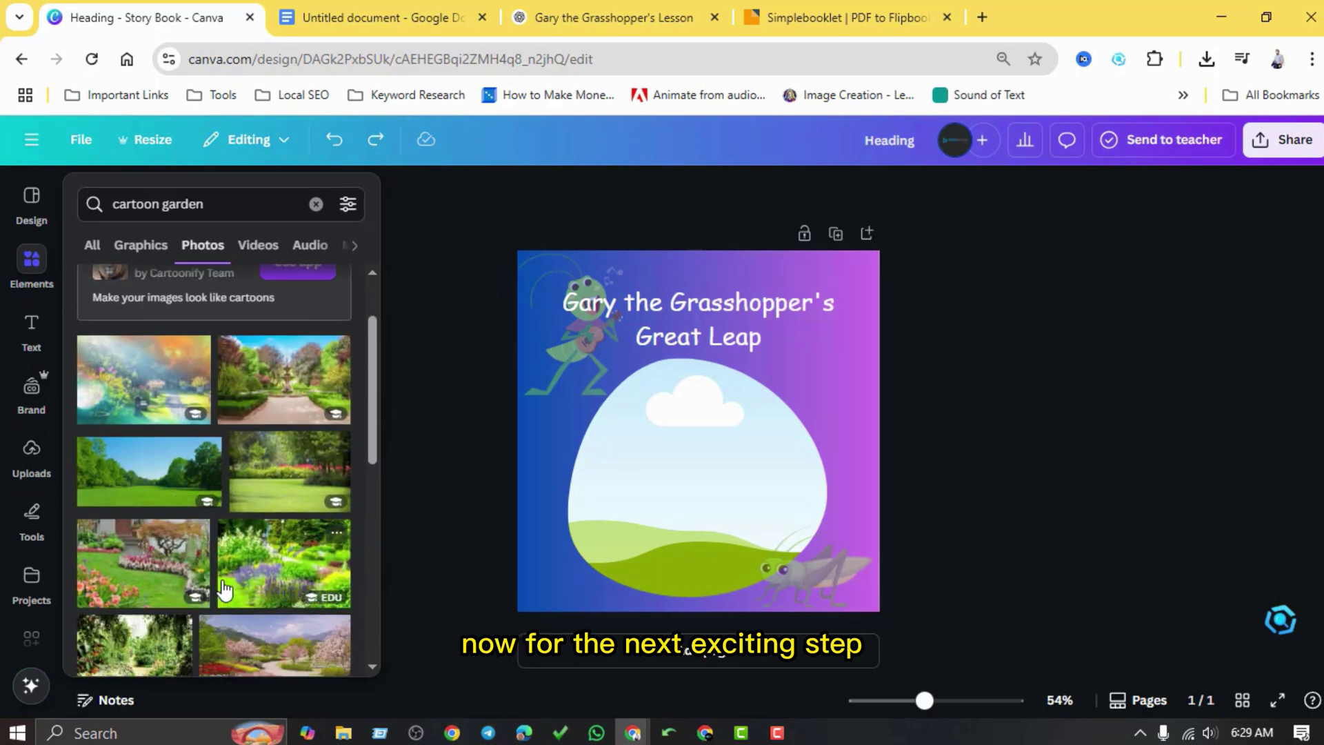
{"action": "scroll", "coordinate": [222, 587], "scroll_direction": "down", "scroll_amount": 1}
{"action": "scroll", "coordinate": [222, 588], "scroll_direction": "down", "scroll_amount": 3}
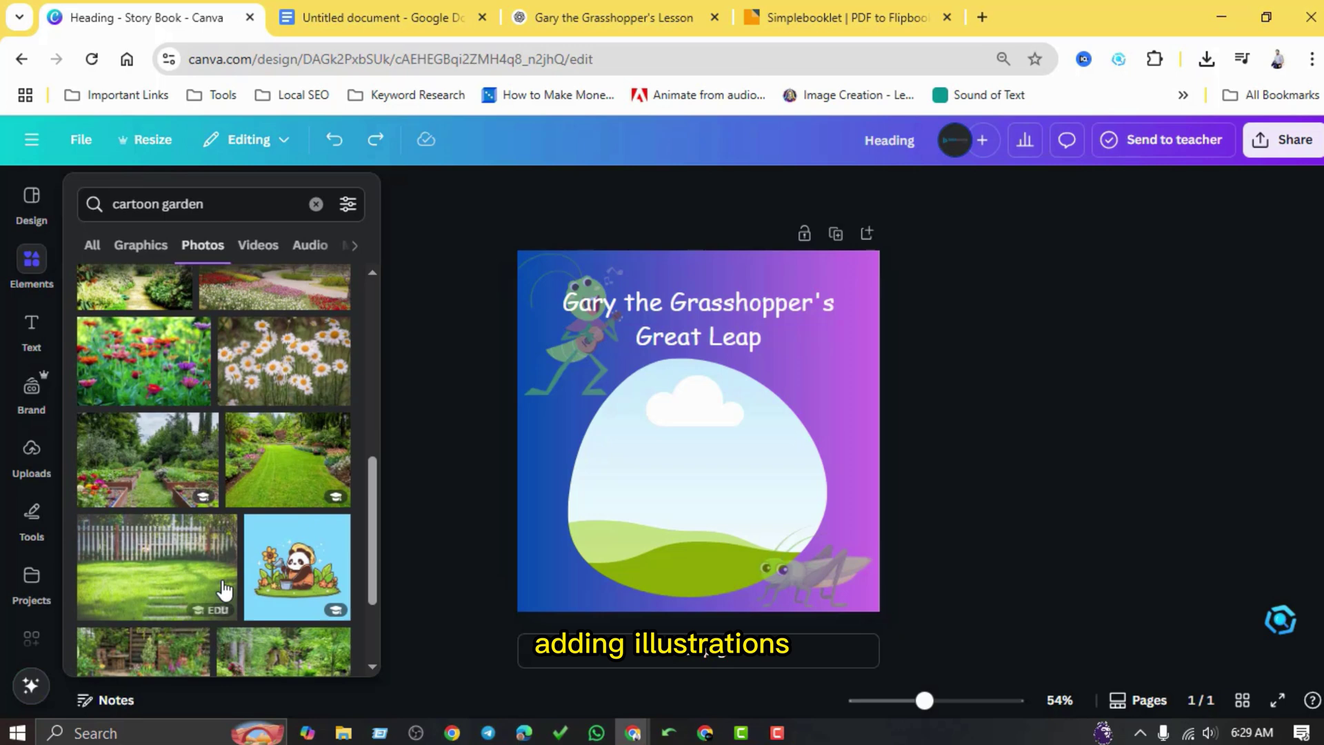
{"action": "scroll", "coordinate": [222, 588], "scroll_direction": "down", "scroll_amount": 4}
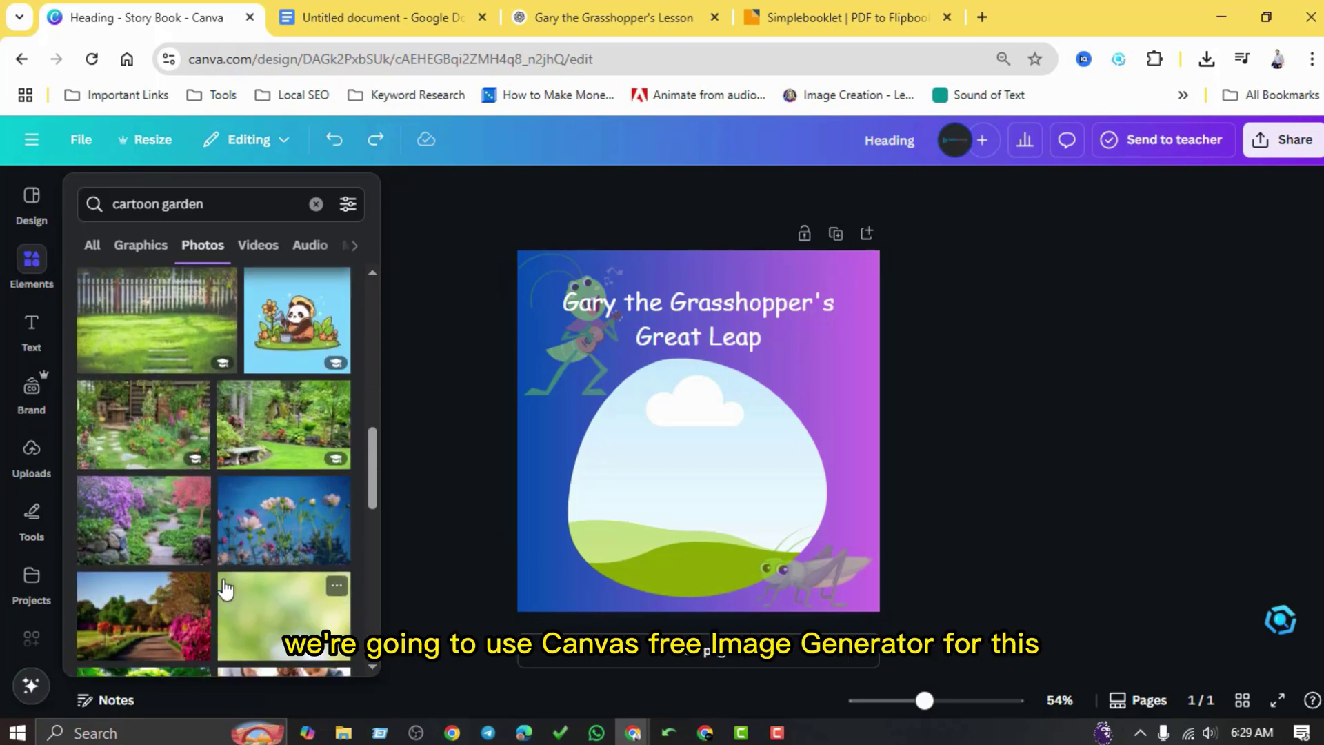
{"action": "scroll", "coordinate": [242, 572], "scroll_direction": "up", "scroll_amount": 5}
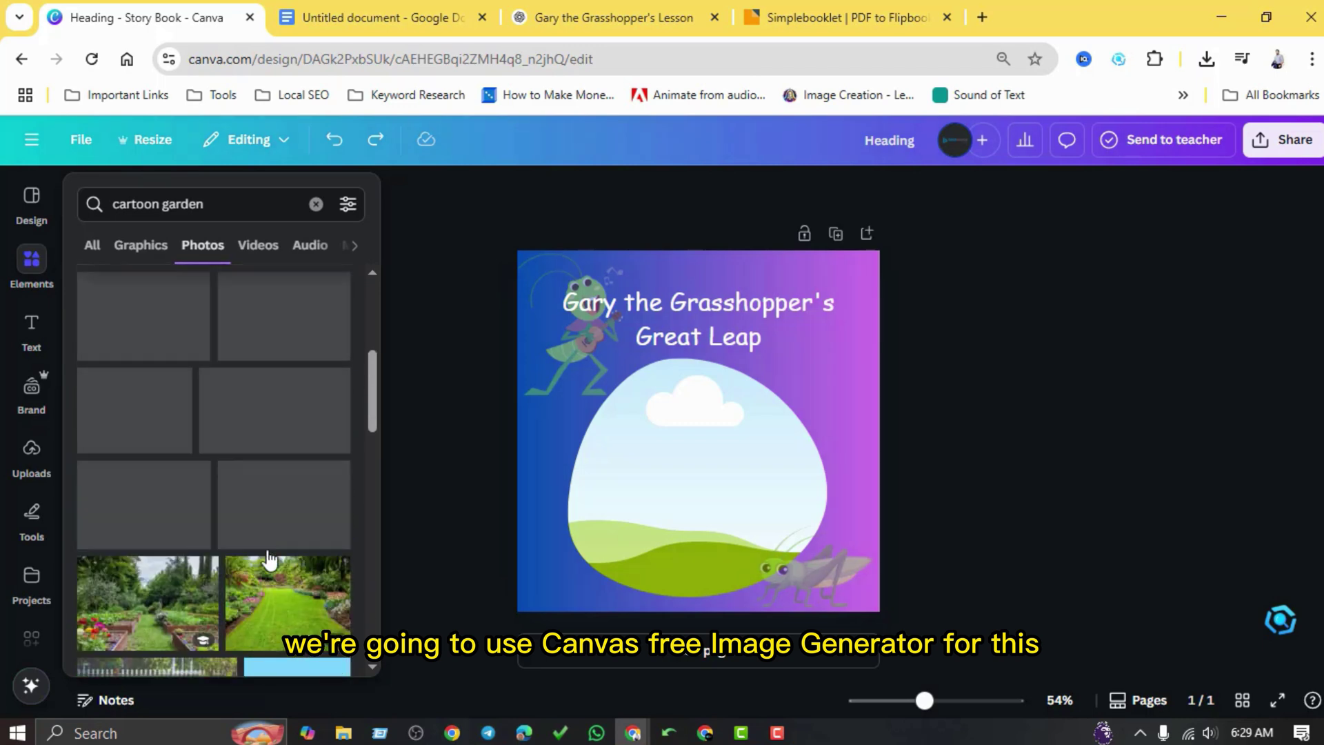
Generate 'garden' images with Magic Media and place a flowery garden picture in the cover's blob frame
{"action": "left_click", "coordinate": [441, 159]}
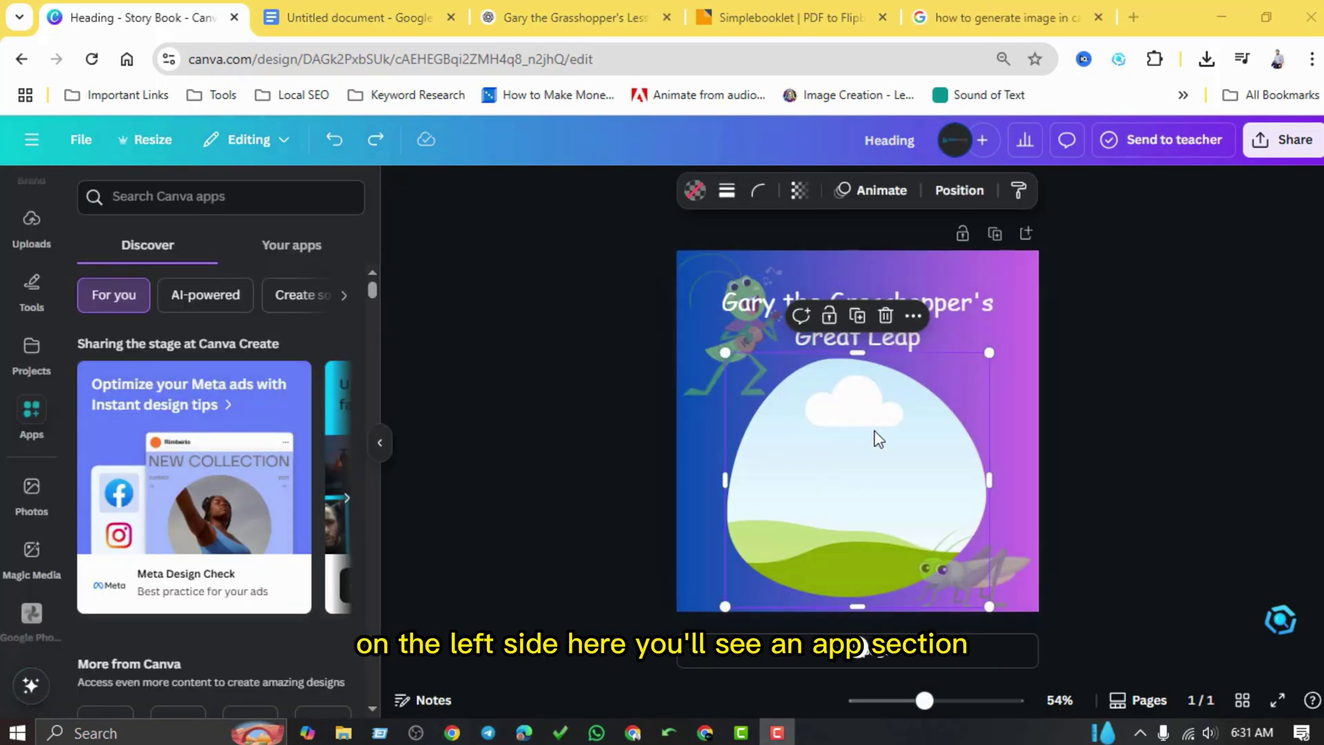
{"action": "scroll", "coordinate": [26, 556], "scroll_direction": "down", "scroll_amount": 1}
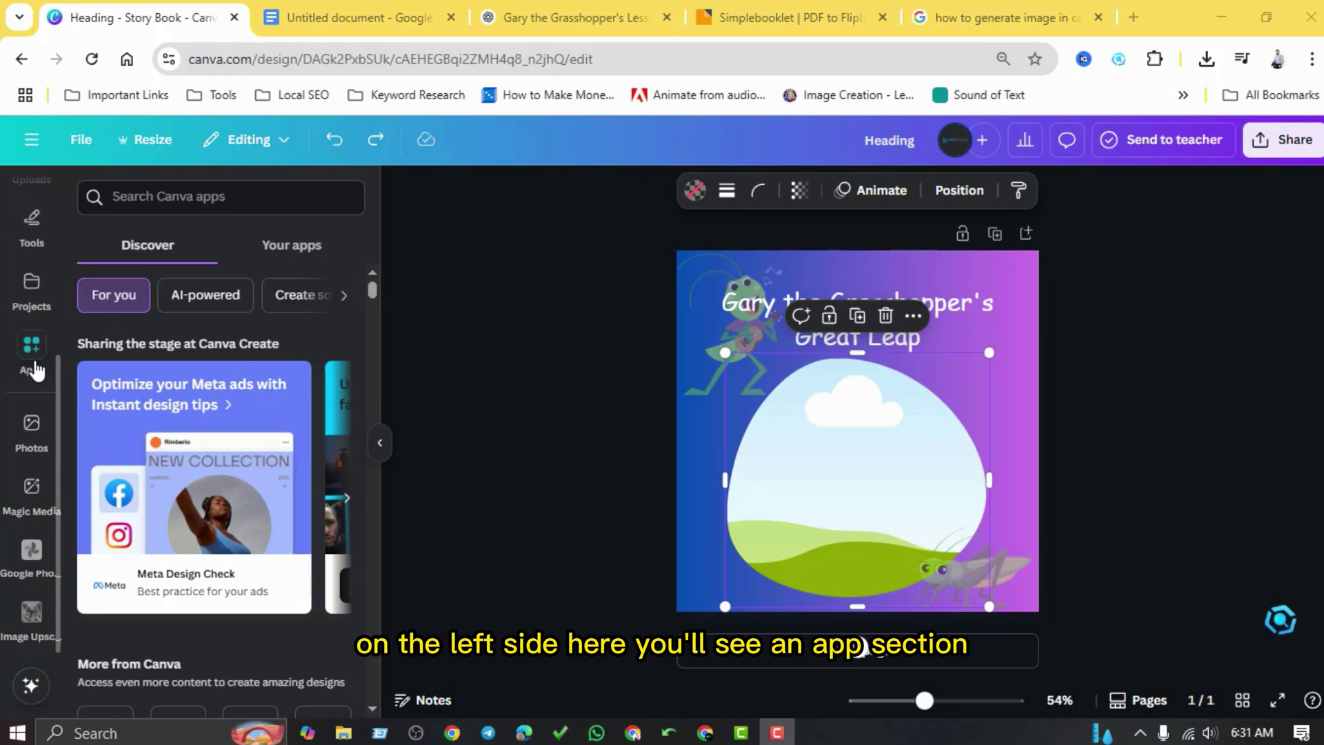
{"action": "left_click", "coordinate": [33, 366]}
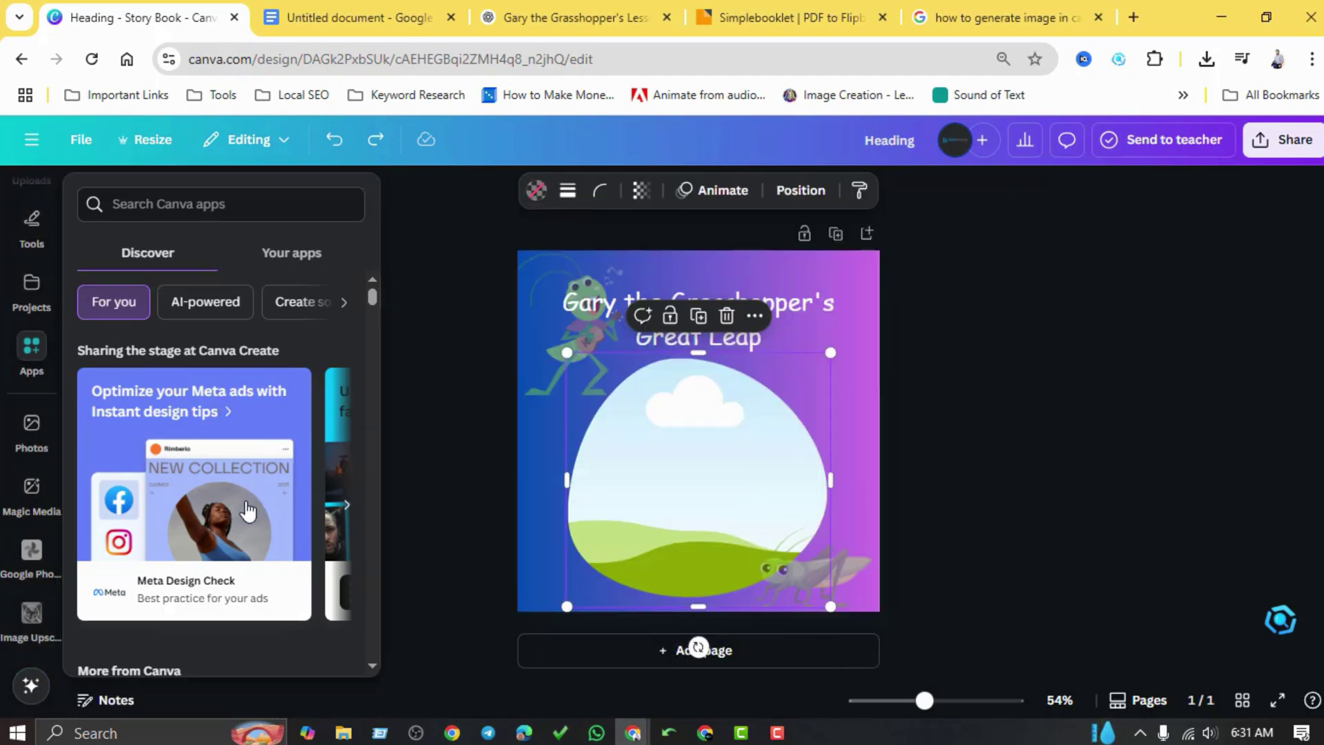
{"action": "scroll", "coordinate": [249, 509], "scroll_direction": "down", "scroll_amount": 7}
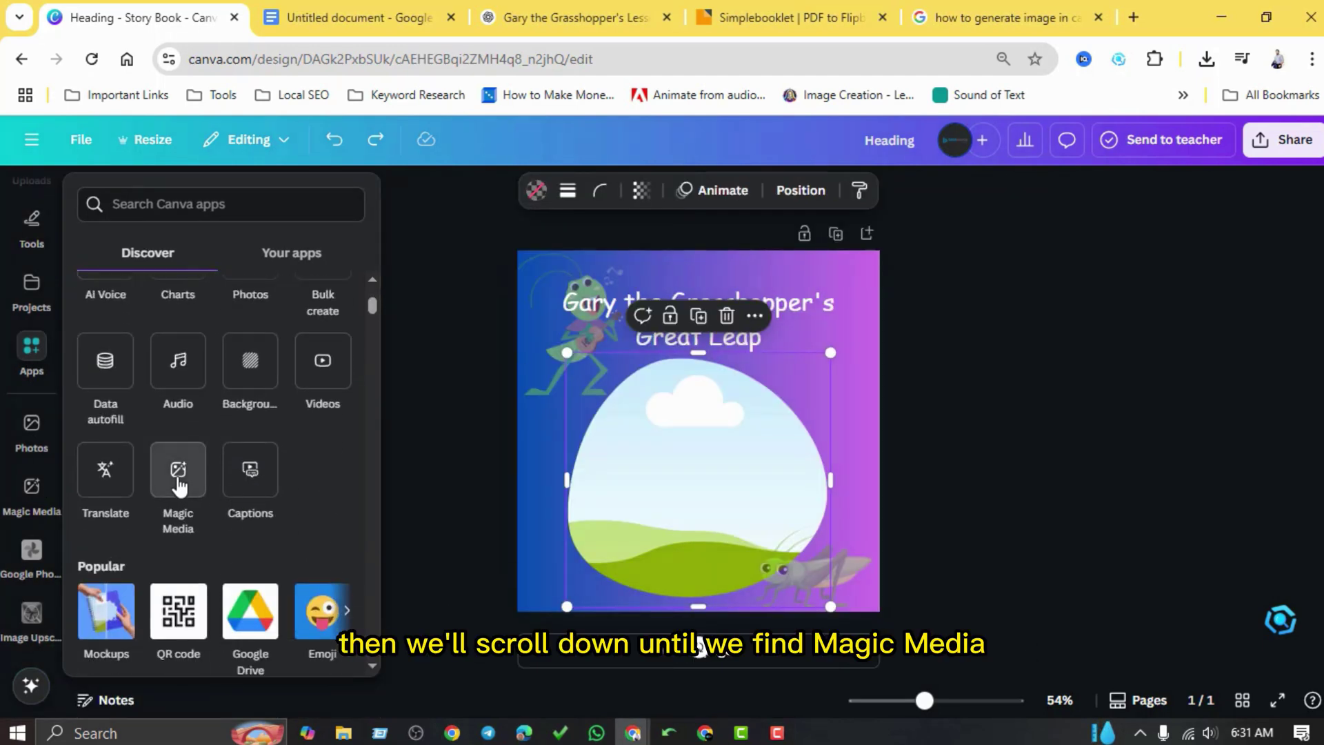
{"action": "left_click", "coordinate": [178, 476]}
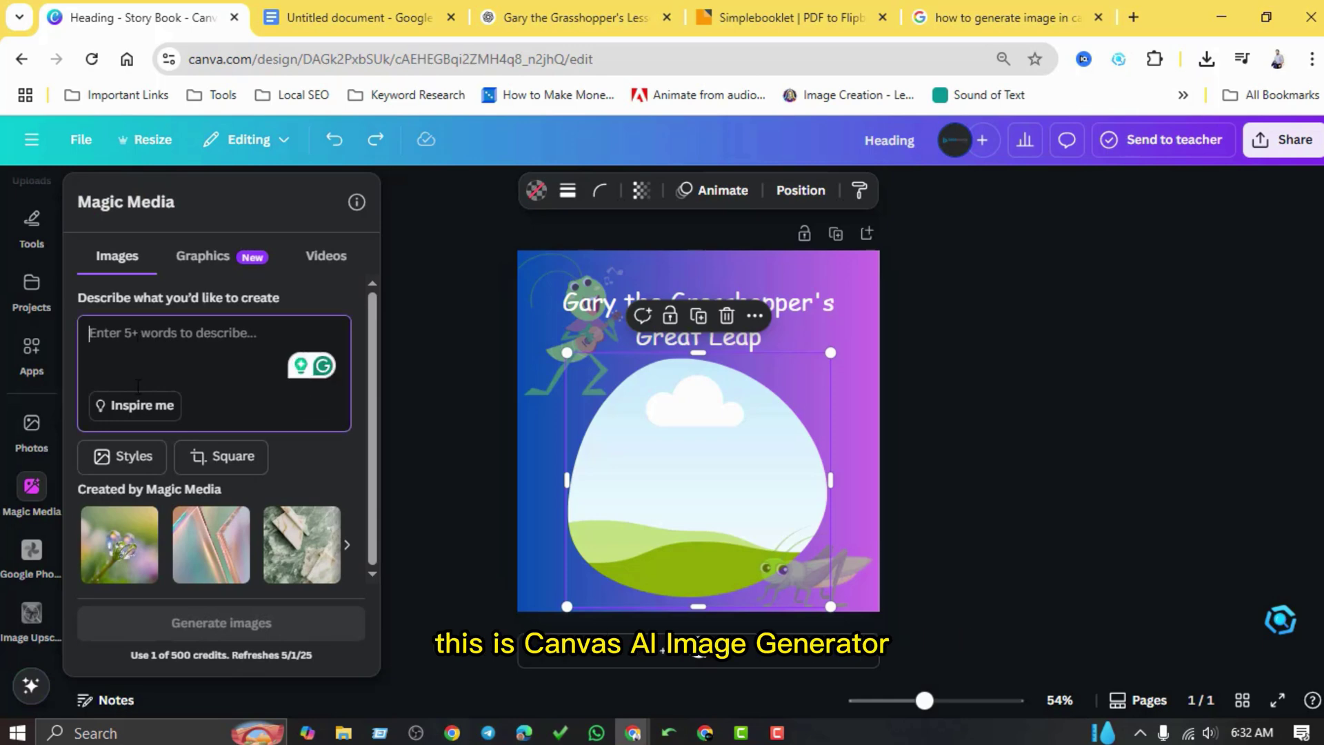
{"action": "type", "text": "garden"}
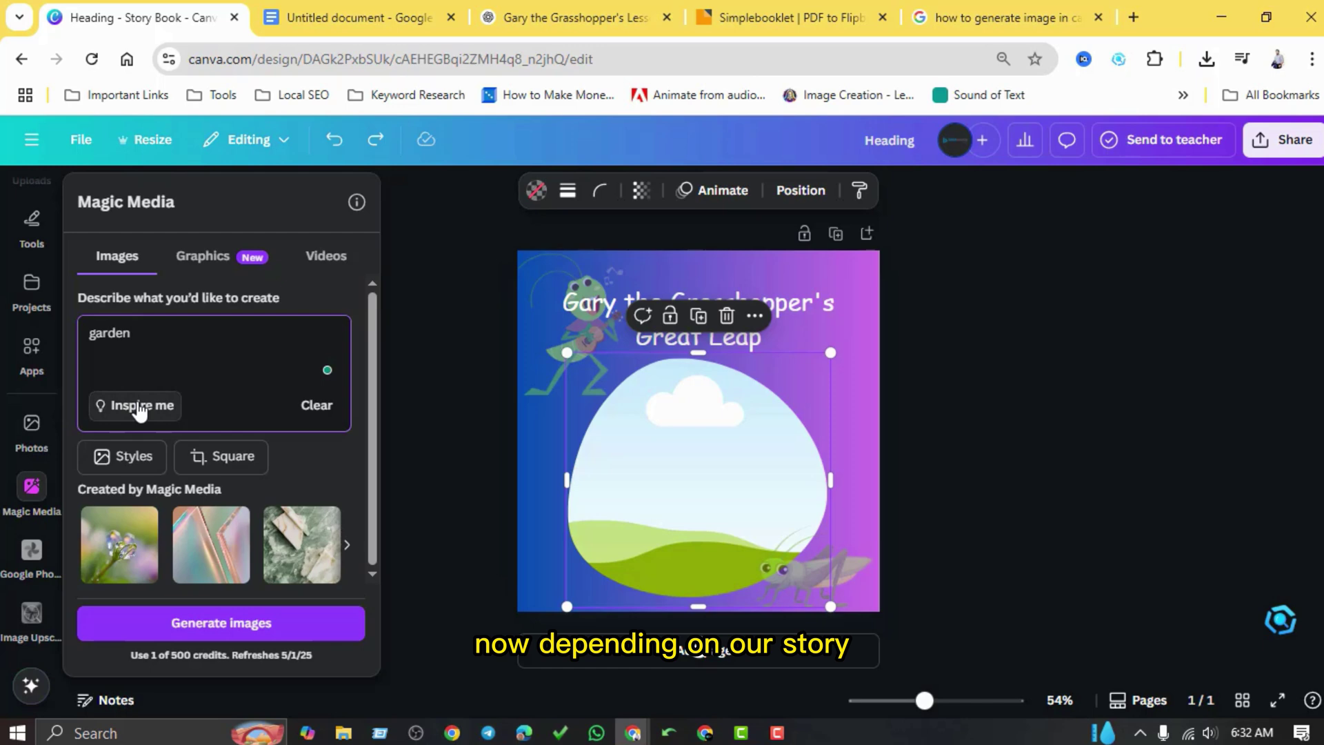
{"action": "key", "text": "Return"}
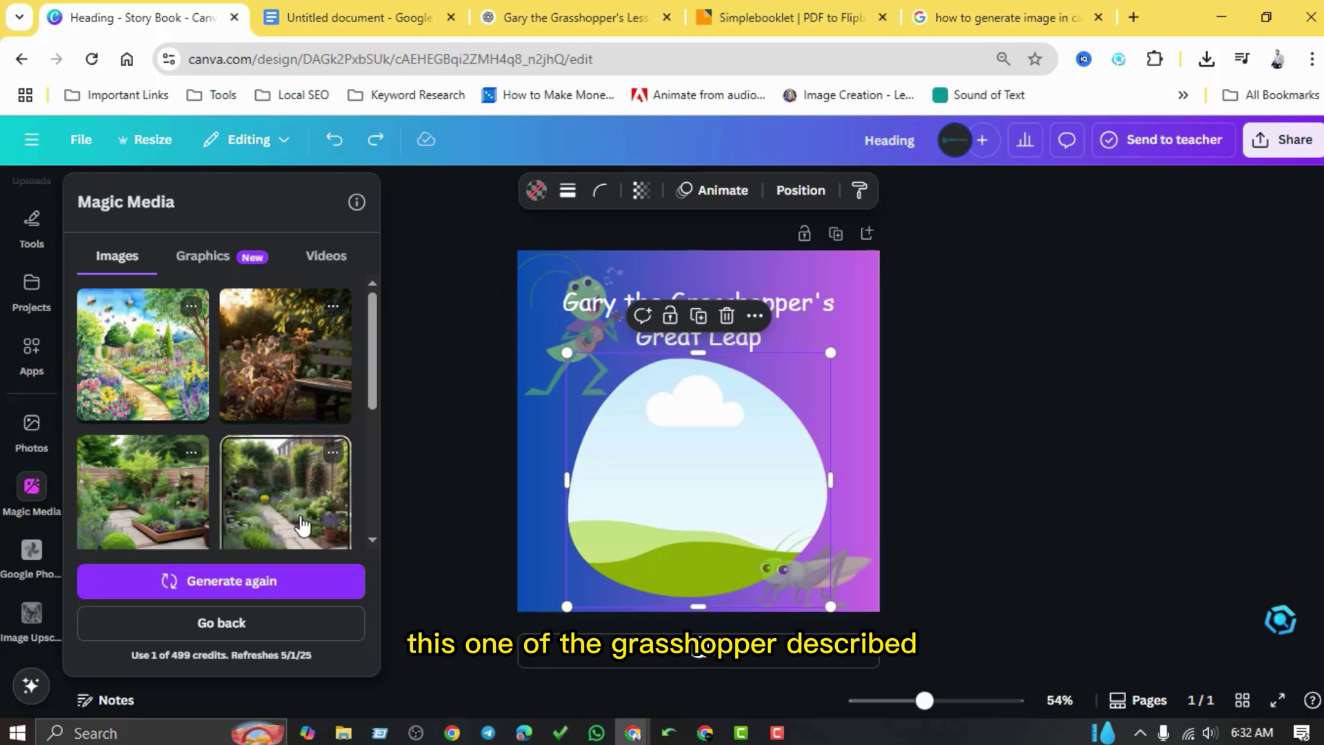
{"action": "left_click", "coordinate": [167, 381]}
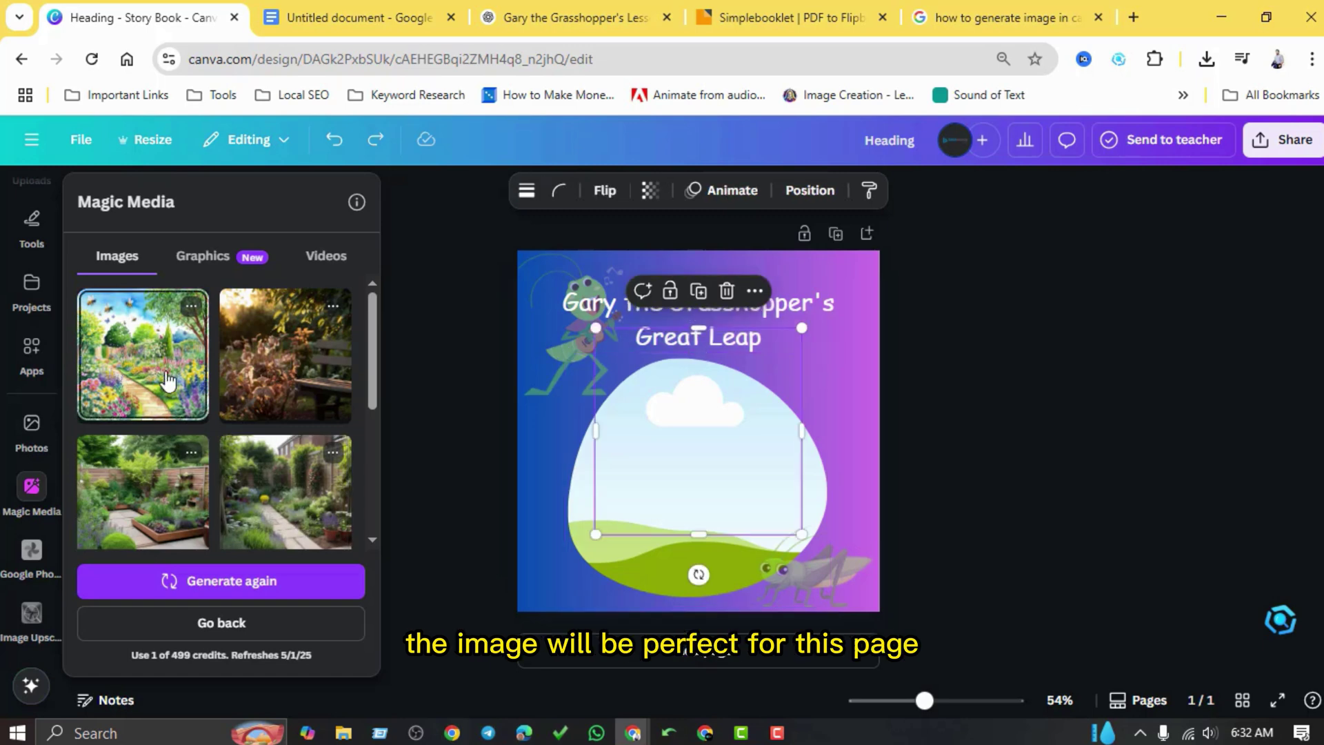
{"action": "left_click_drag", "start_coordinate": [720, 422], "coordinate": [731, 448]}
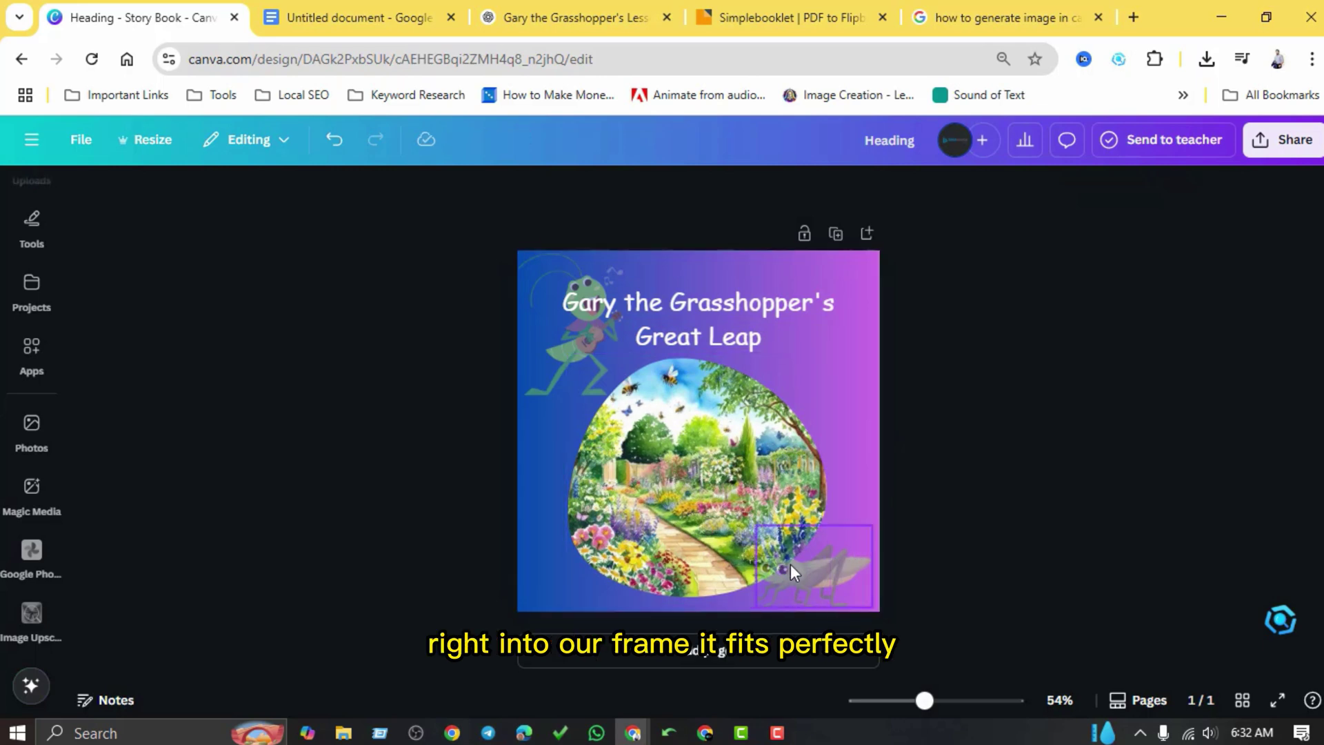
Add page 2 with a blob frame and a text box holding the story's opening paragraph
{"action": "left_click", "coordinate": [698, 652]}
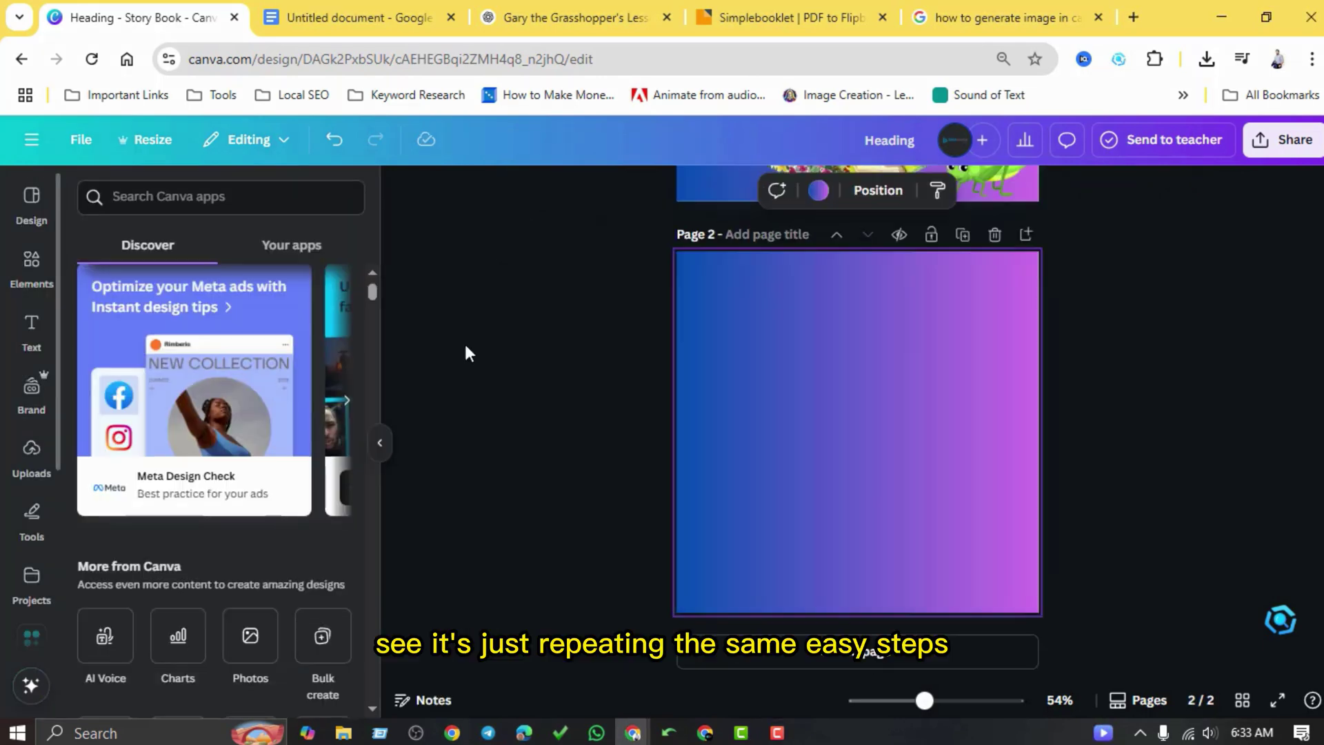
{"action": "left_click", "coordinate": [32, 269]}
{"action": "left_click", "coordinate": [207, 196]}
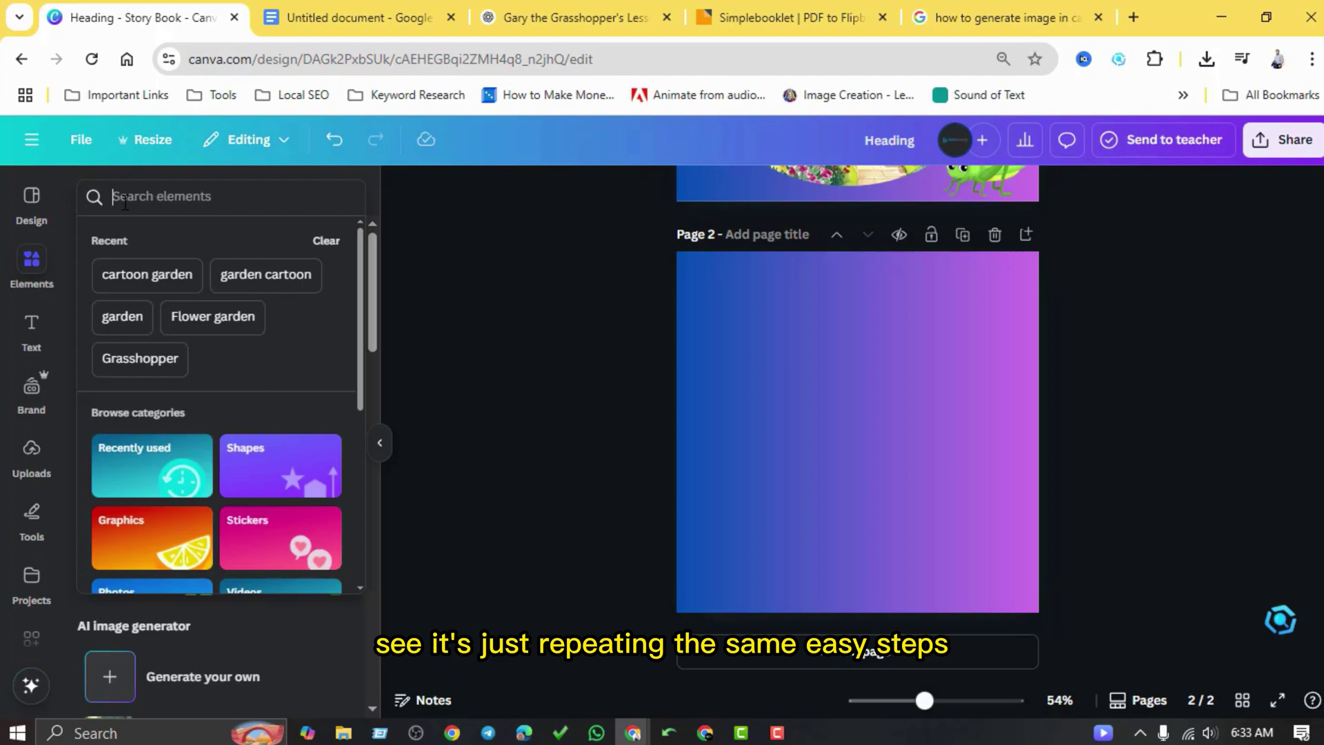
{"action": "type", "text": "blob"}
{"action": "key", "text": "Return"}
{"action": "left_click", "coordinate": [312, 449]}
{"action": "left_click", "coordinate": [322, 485]}
{"action": "left_click", "coordinate": [32, 335]}
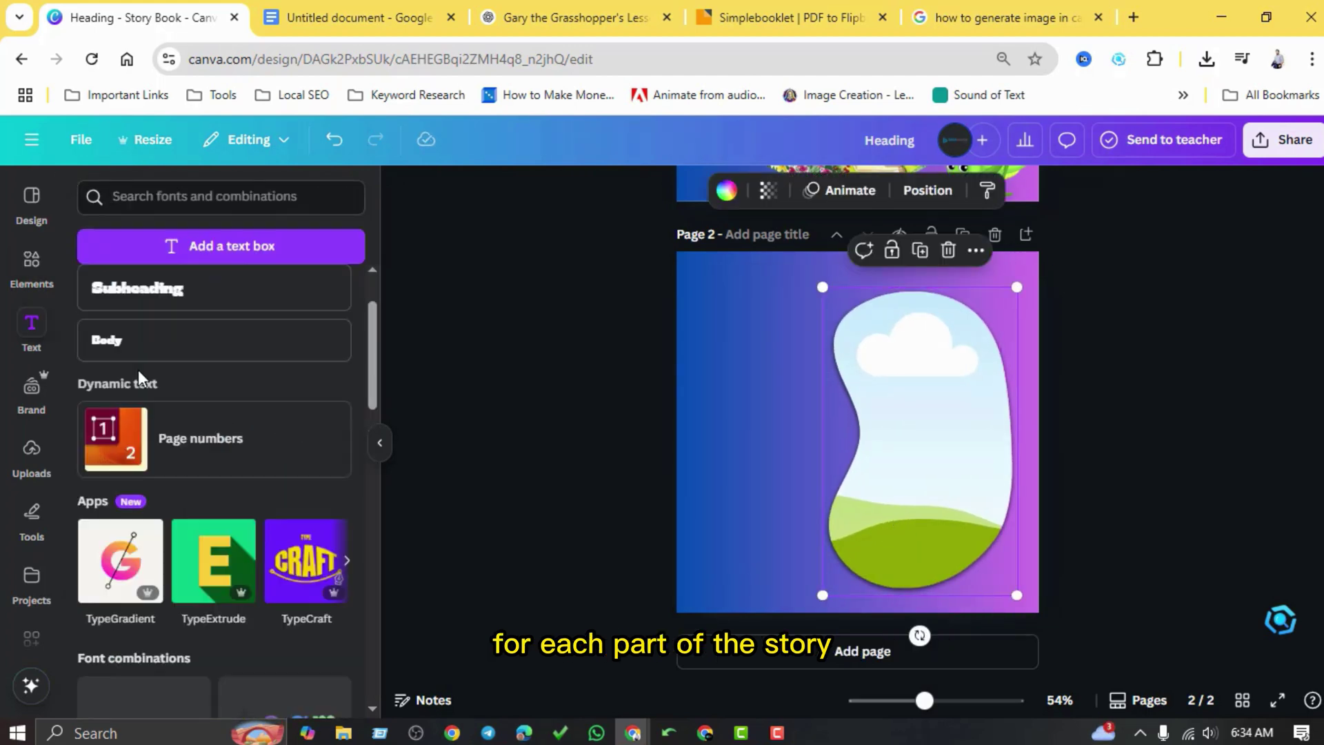
{"action": "left_click", "coordinate": [348, 17]}
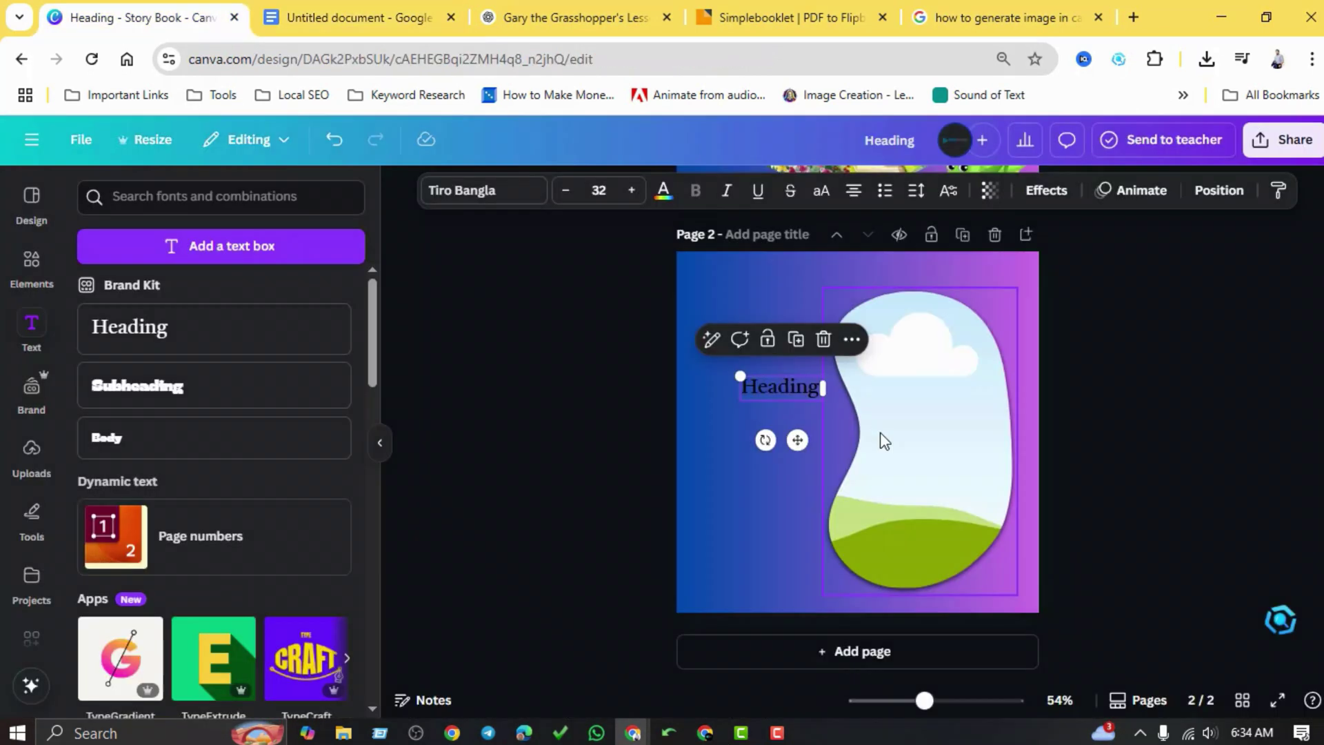
{"action": "type", "text": "Once upon a time in a big green meadow, there lived a cheerful grasshopper named Gary. Gary loved to hop, sing, and play in the sun."}
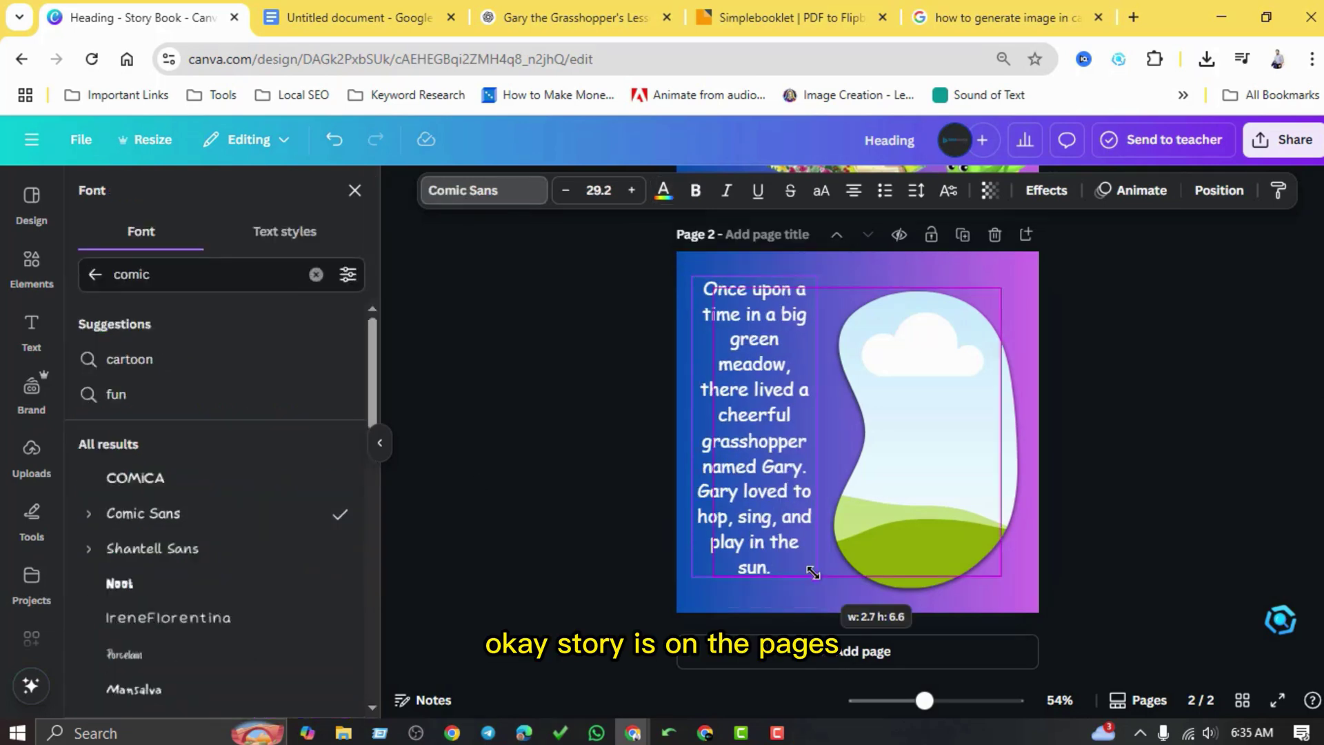
Set page 2 text to Comic Sans, fill its frame with a garden image, and add a grasshopper sticker
{"action": "left_click", "coordinate": [755, 436]}
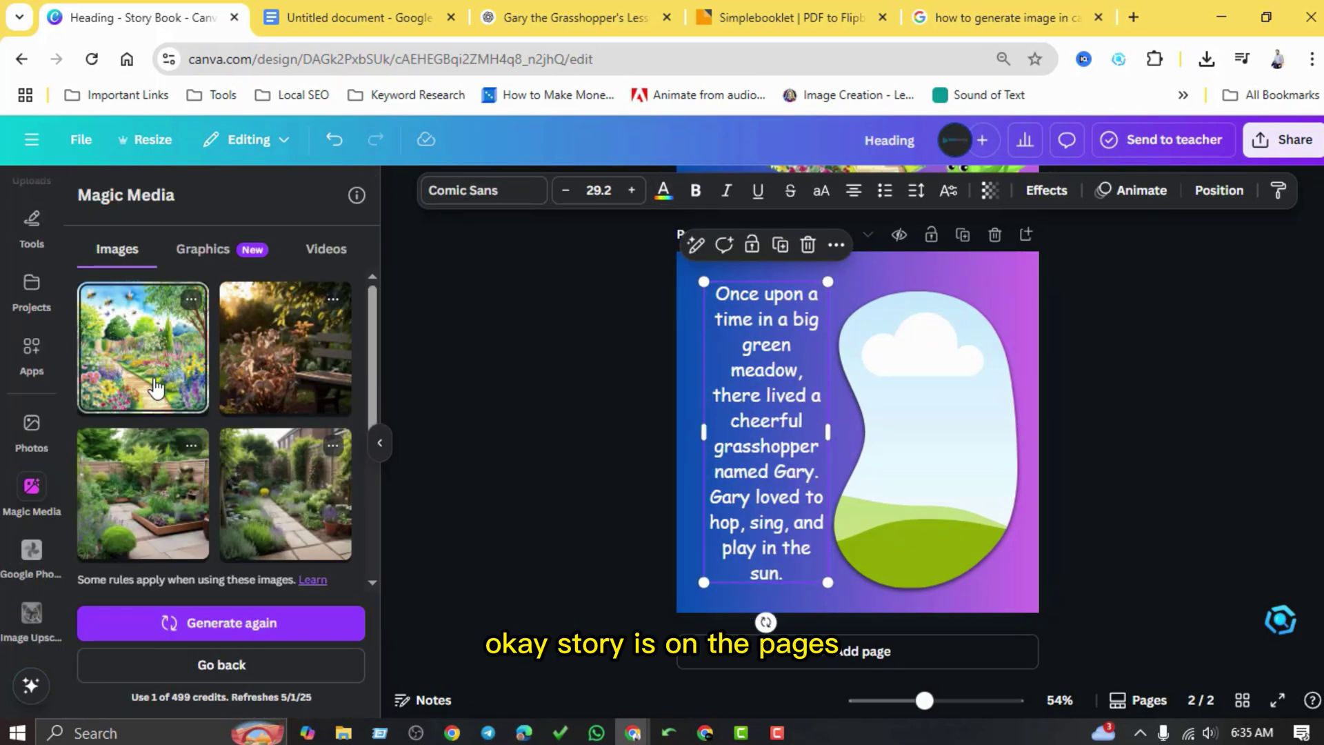
{"action": "left_click", "coordinate": [329, 373]}
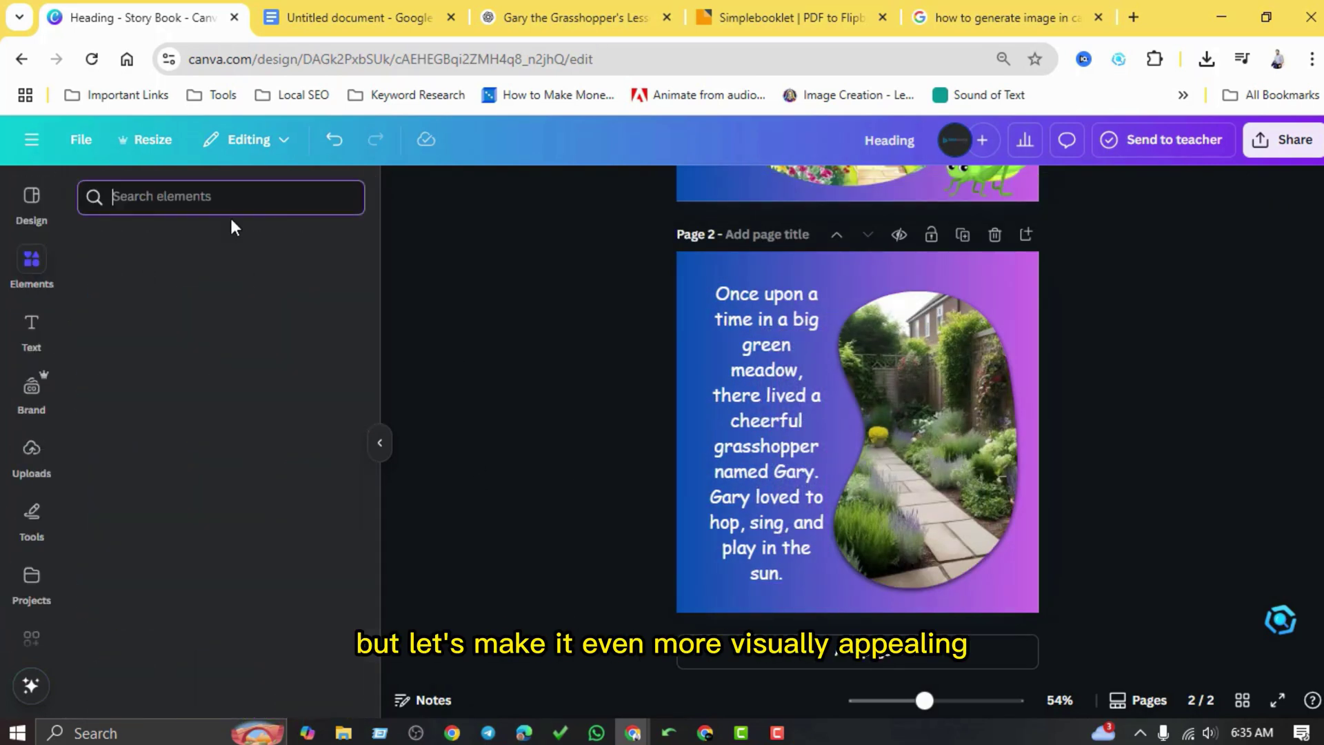
{"action": "left_click_drag", "start_coordinate": [112, 343], "coordinate": [855, 478]}
{"action": "left_click_drag", "start_coordinate": [804, 434], "coordinate": [962, 545]}
Add a guitar-playing grasshopper beside the text and an enlarged blob frame on page 3
{"action": "left_click_drag", "start_coordinate": [335, 348], "coordinate": [776, 394]}
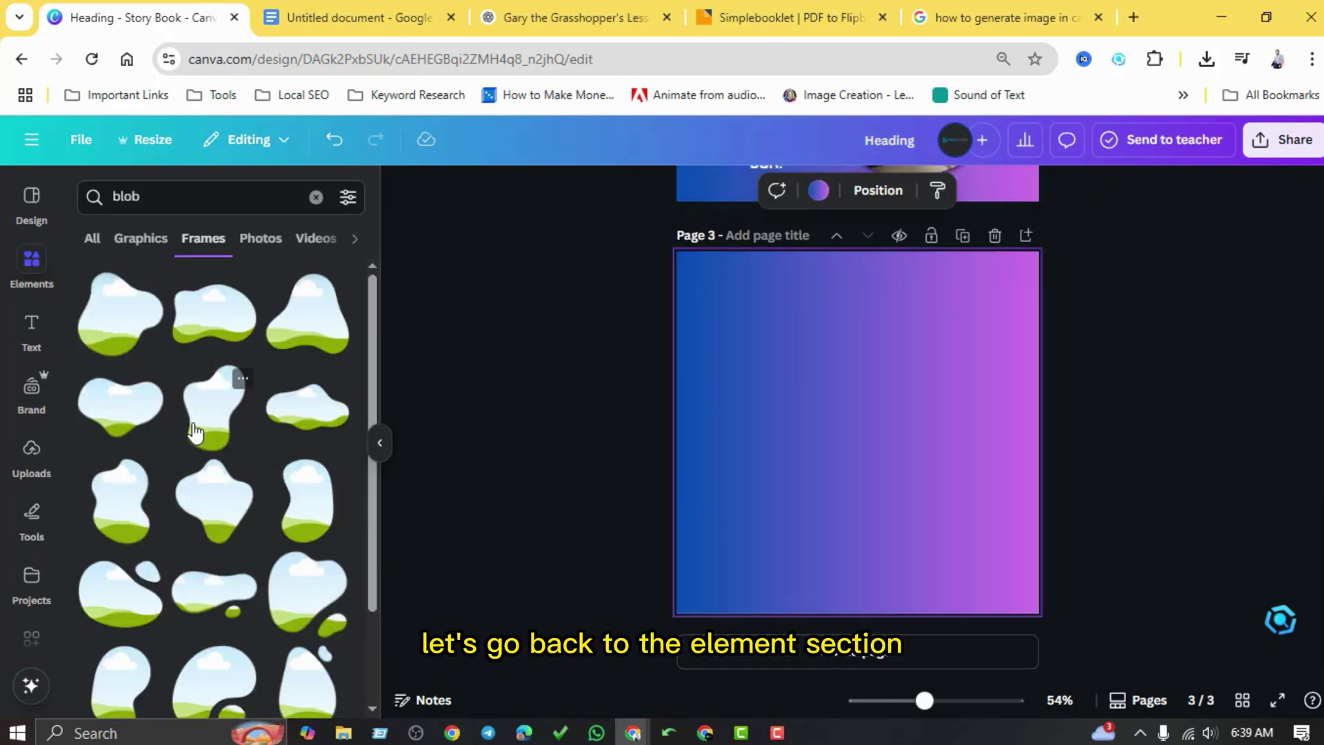
{"action": "left_click_drag", "start_coordinate": [850, 540], "coordinate": [934, 599]}
{"action": "left_click_drag", "start_coordinate": [804, 455], "coordinate": [925, 435]}
Add a heading to page 3 with the pasted leaping-legs sentence in Comic Sans
{"action": "key", "text": "t"}
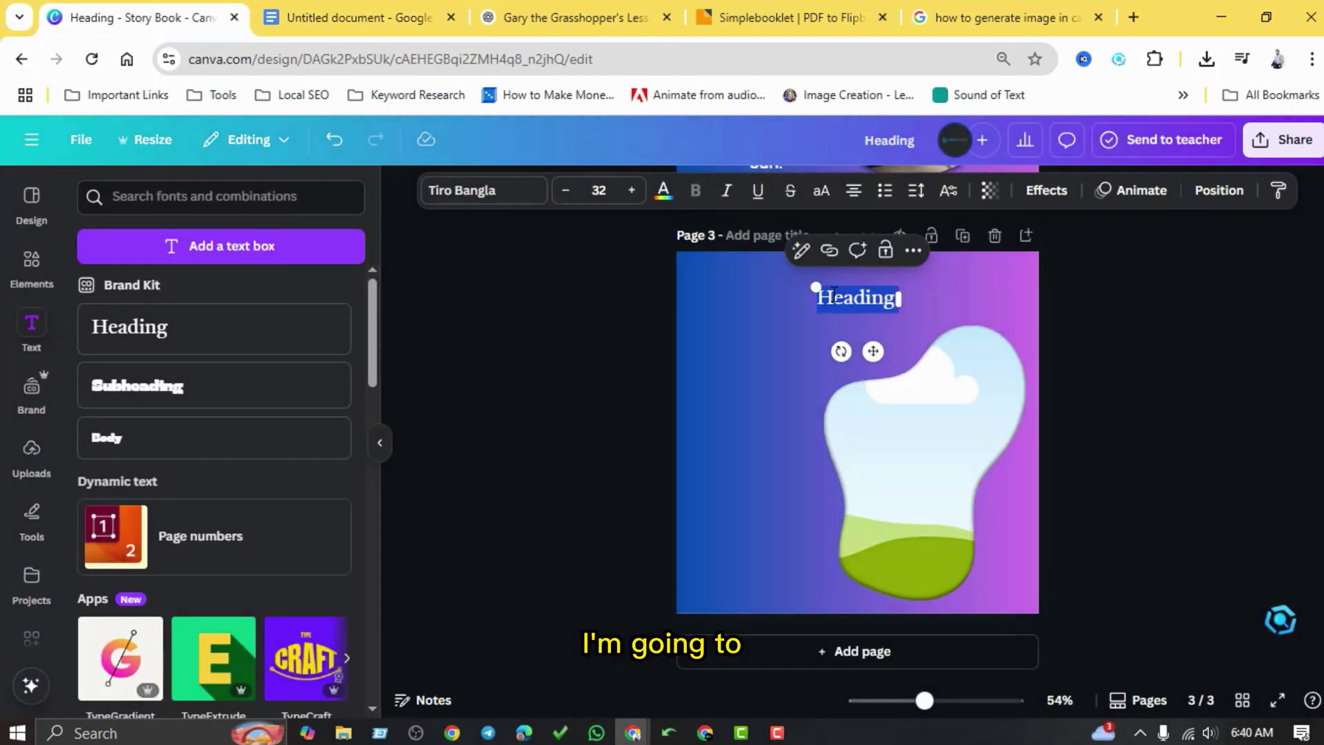
{"action": "type", "text": "He had strong legs that helped him leap over flowers, rocks, and even tiny puddles!"}
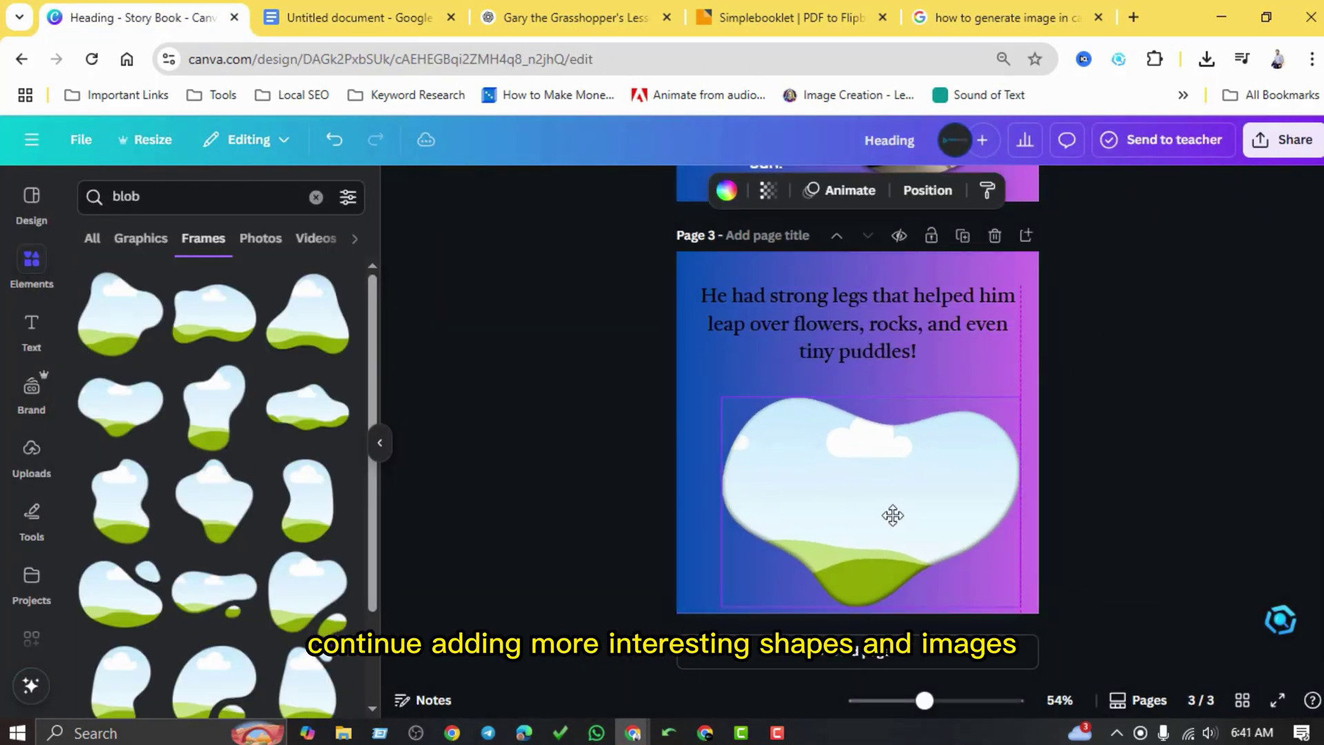
{"action": "double_click", "coordinate": [790, 295]}
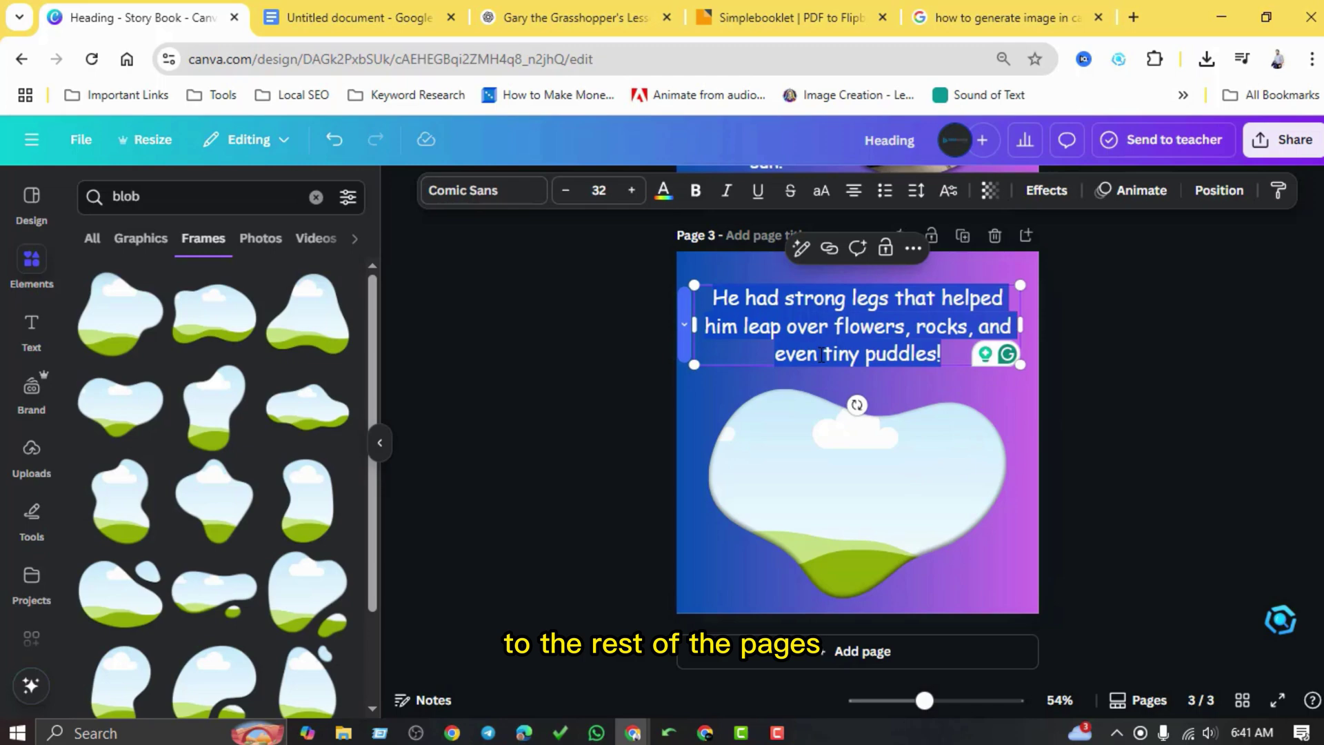
{"action": "left_click", "coordinate": [821, 355]}
Generate 3D-style flower images in Magic Media and fill the frame with one
{"action": "scroll", "coordinate": [32, 448], "scroll_direction": "down", "scroll_amount": 4}
{"action": "left_click", "coordinate": [32, 490]}
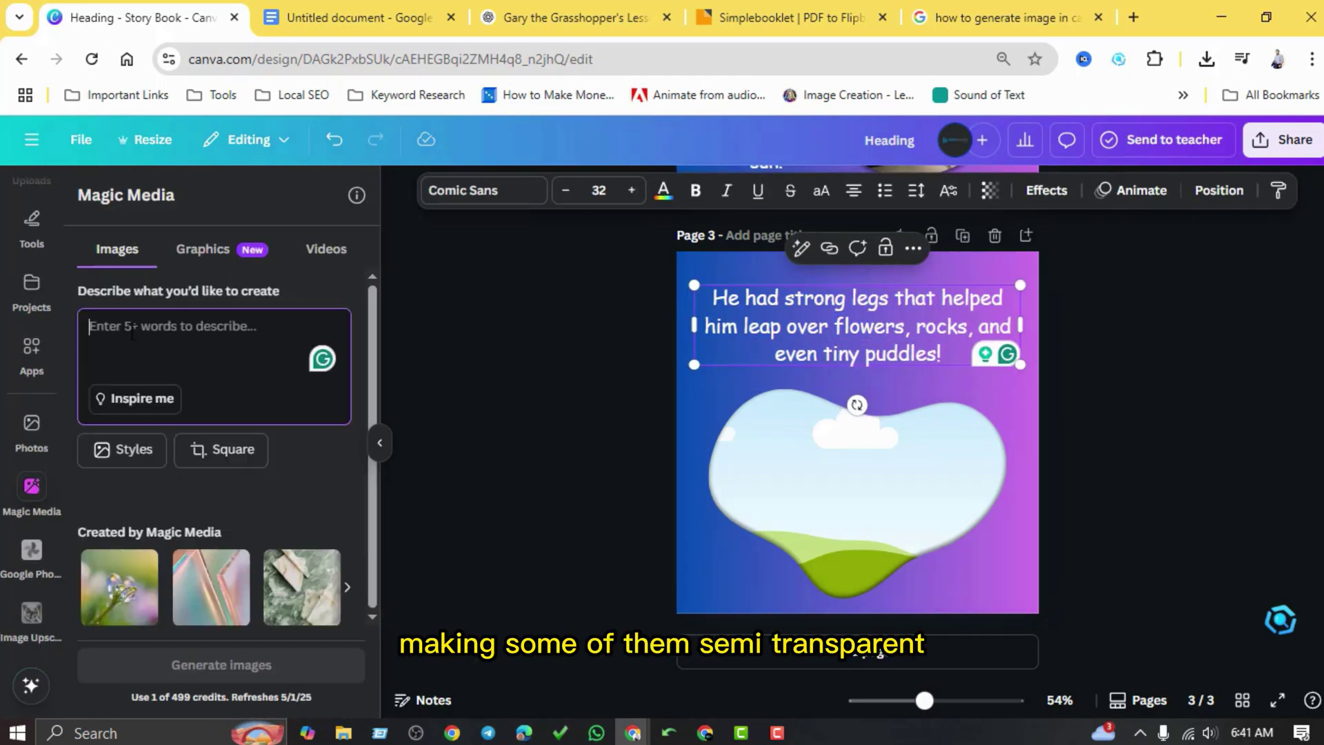
{"action": "left_click", "coordinate": [122, 450]}
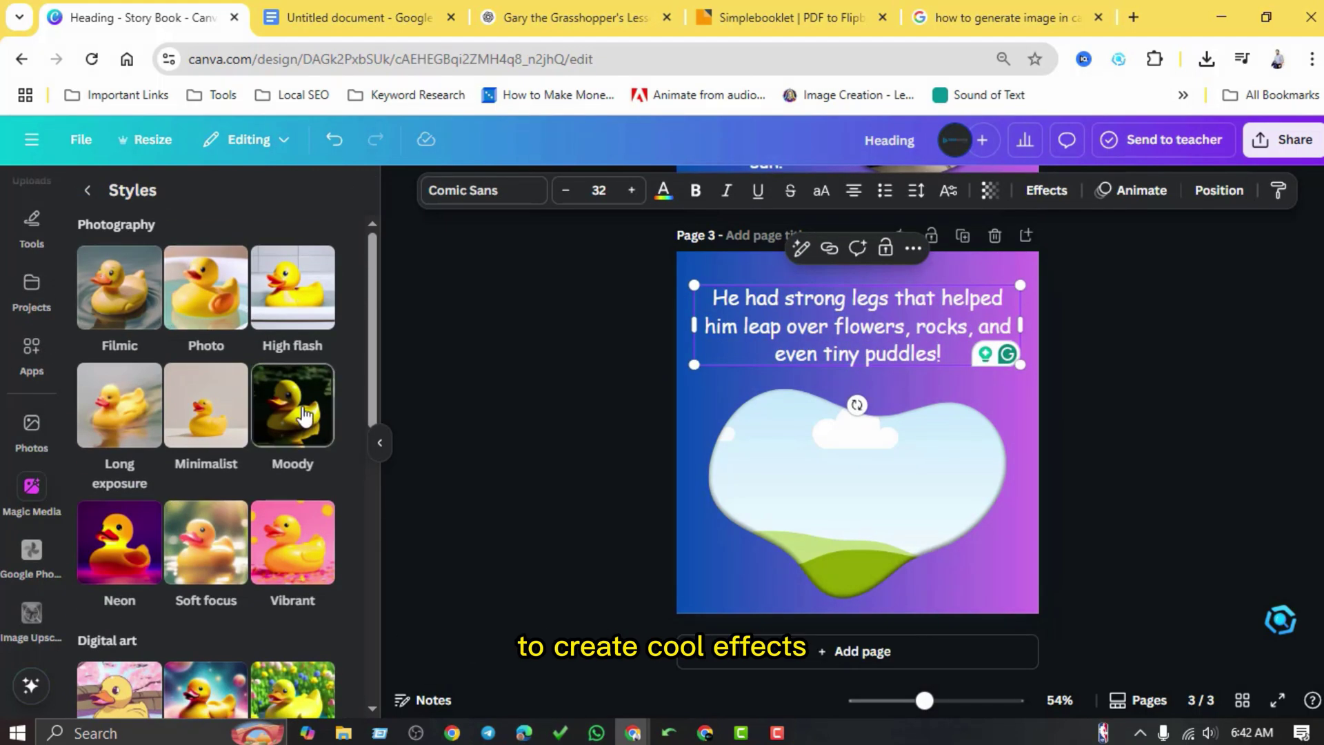
{"action": "scroll", "coordinate": [304, 414], "scroll_direction": "down", "scroll_amount": 2}
{"action": "left_click", "coordinate": [290, 600]}
{"action": "left_click", "coordinate": [186, 663]}
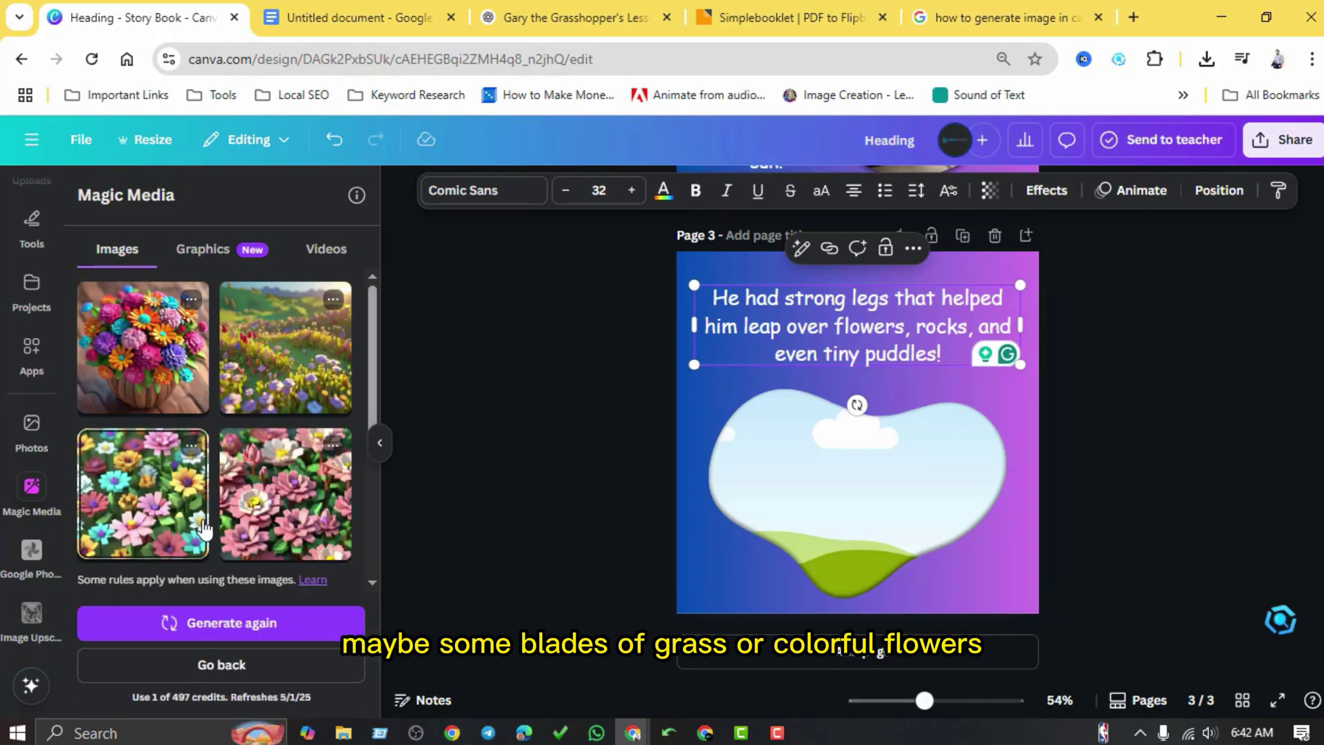
{"action": "left_click", "coordinate": [204, 530]}
{"action": "left_click", "coordinate": [221, 664]}
{"action": "left_click", "coordinate": [184, 621]}
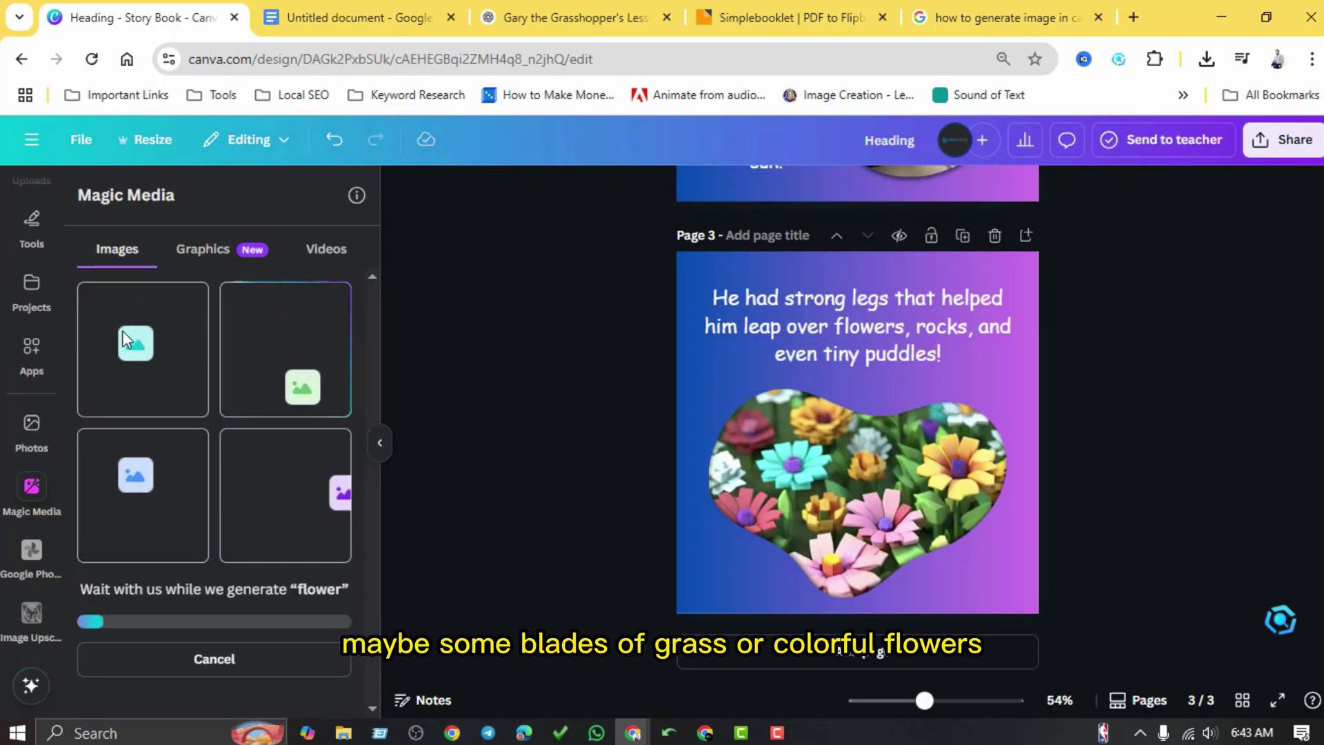
{"action": "left_click_drag", "start_coordinate": [124, 339], "coordinate": [521, 511]}
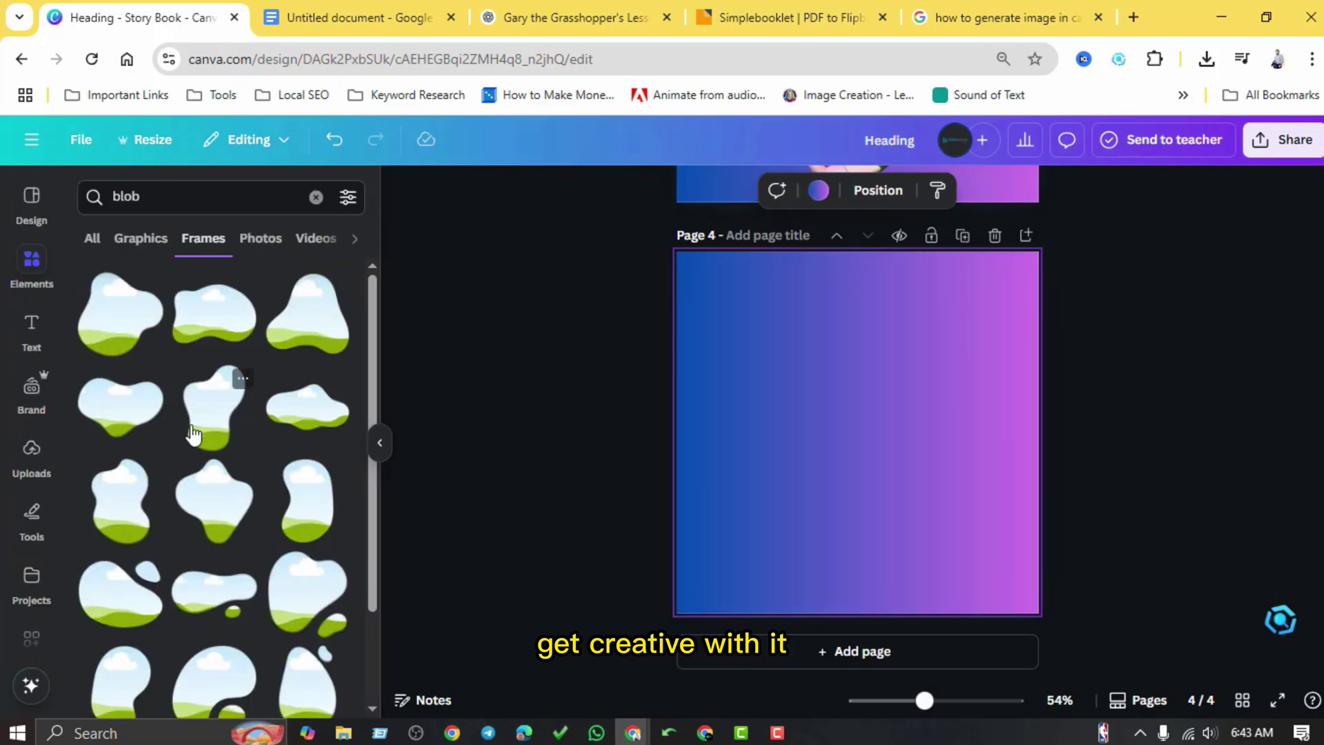
Add a blob frame to page 4 and fill it with a Filmic-style generated grasshopper image
{"action": "left_click", "coordinate": [198, 420]}
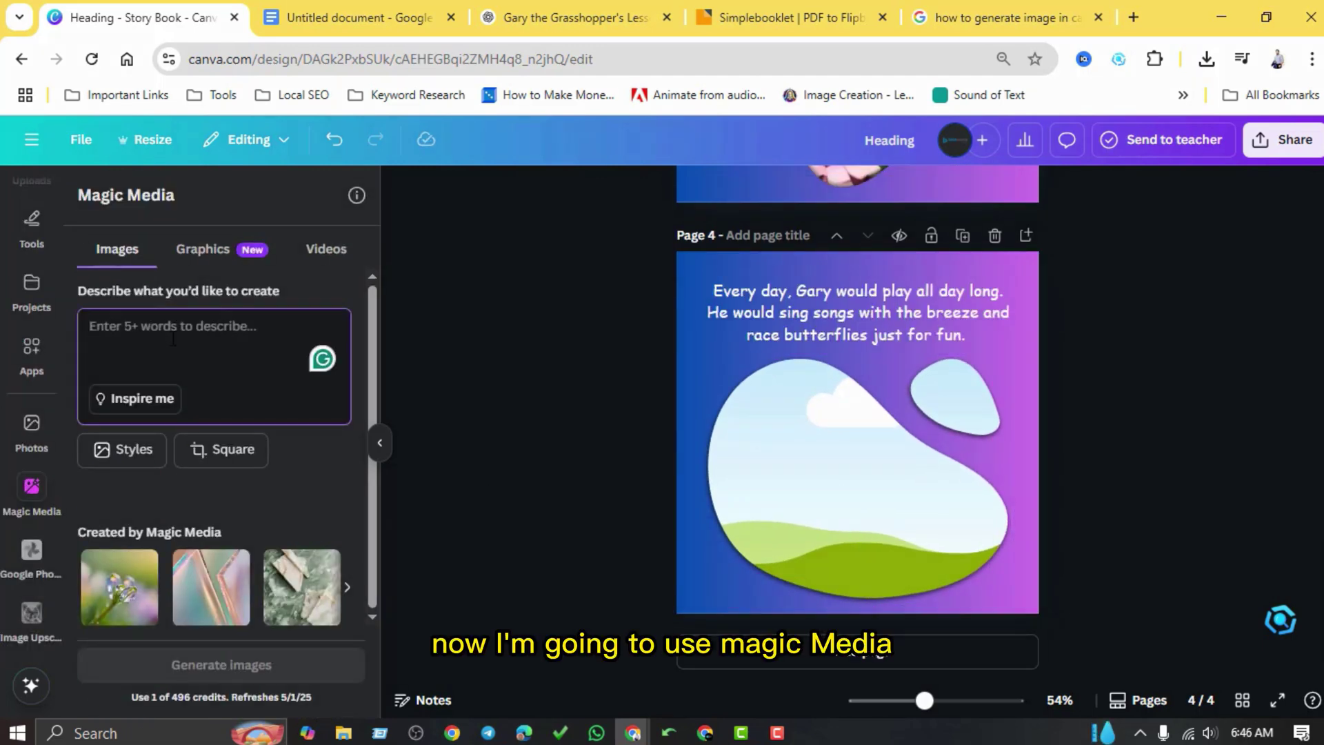
{"action": "type", "text": "grasshooper"}
{"action": "left_click", "coordinate": [133, 450]}
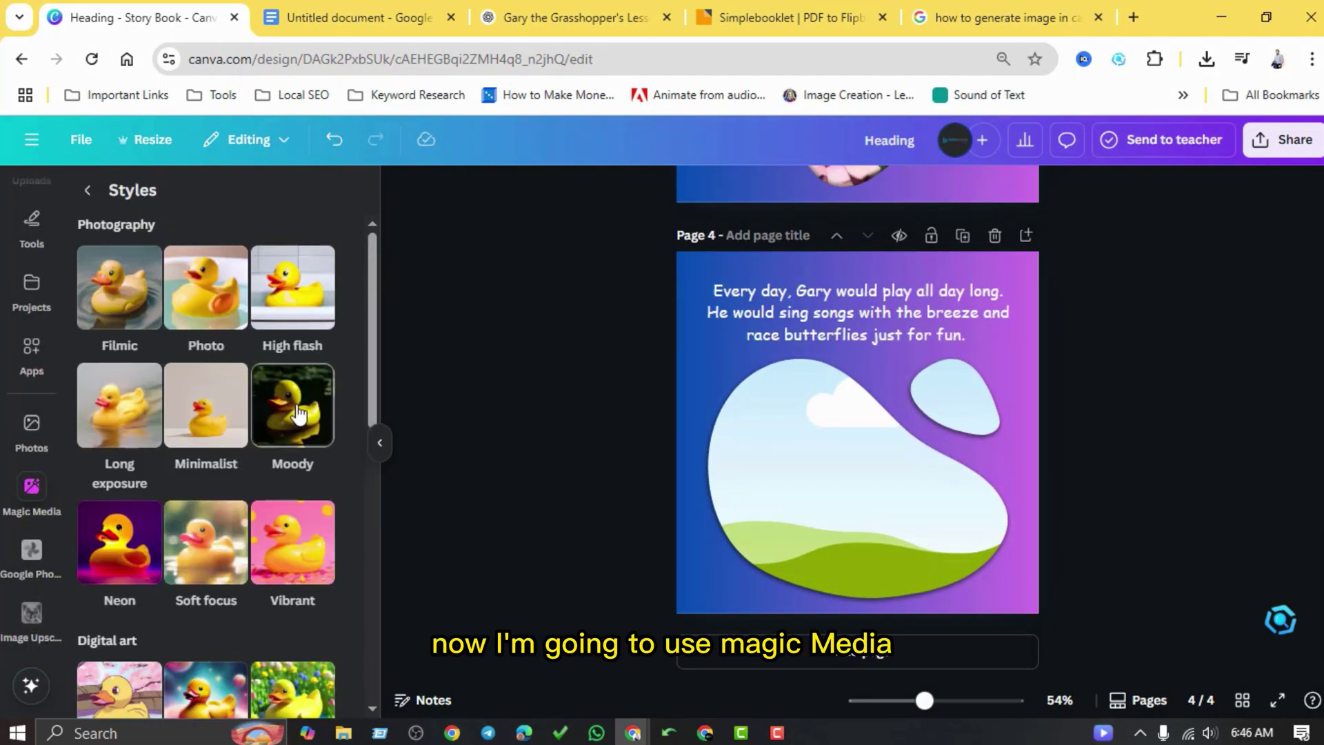
{"action": "scroll", "coordinate": [135, 297], "scroll_direction": "down", "scroll_amount": 10}
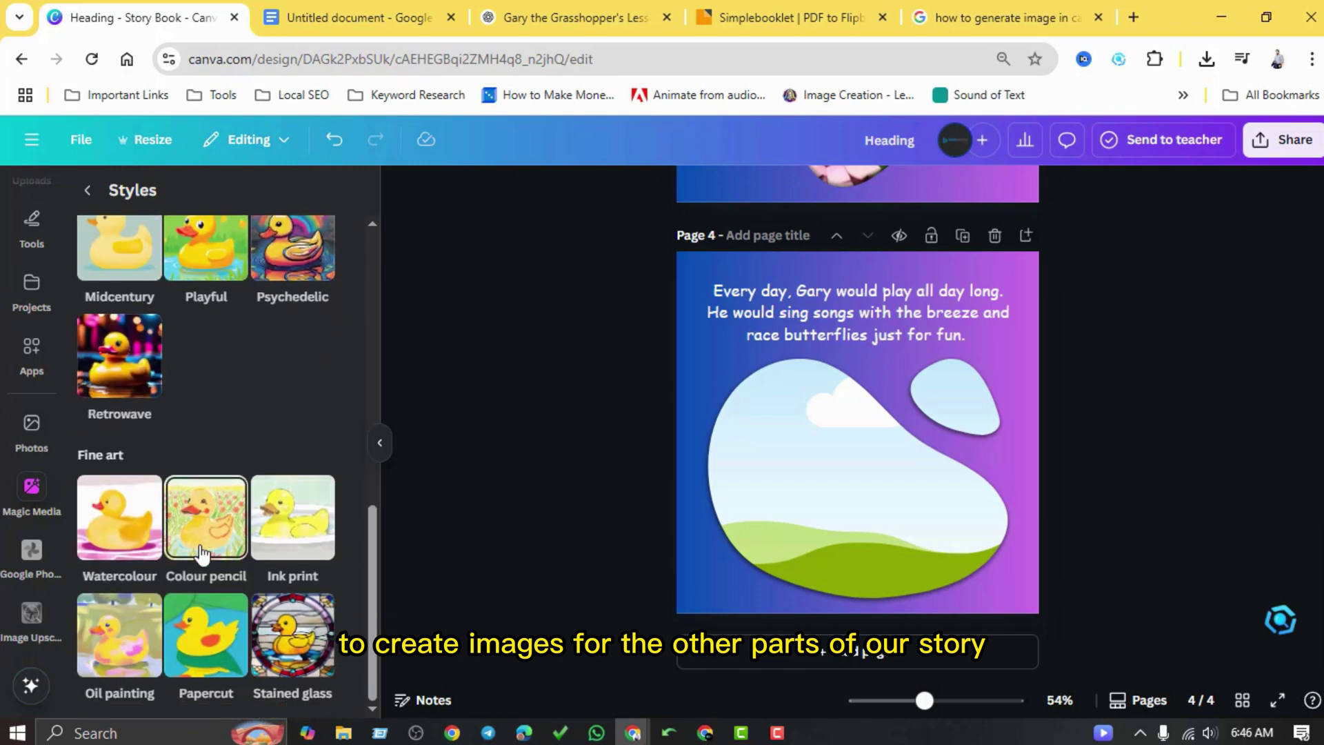
{"action": "scroll", "coordinate": [207, 540], "scroll_direction": "up", "scroll_amount": 10}
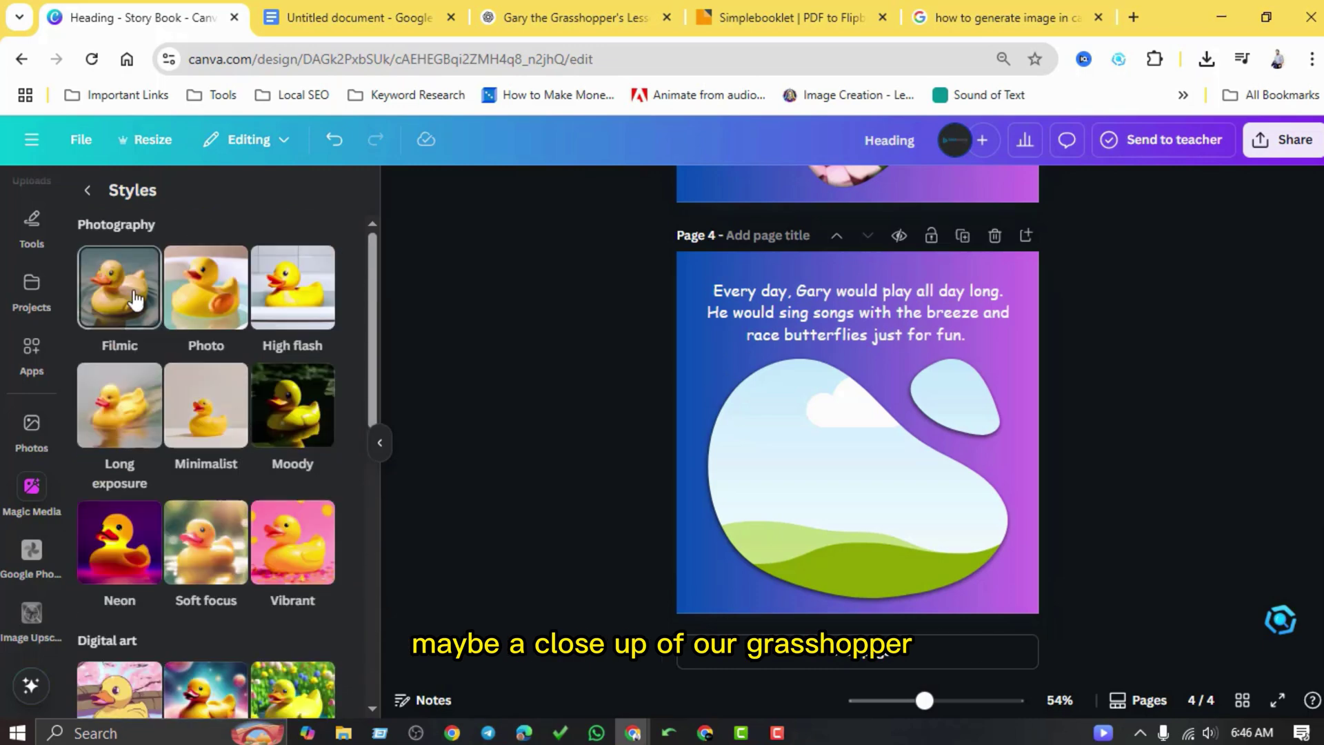
{"action": "left_click", "coordinate": [135, 298]}
{"action": "left_click", "coordinate": [193, 666]}
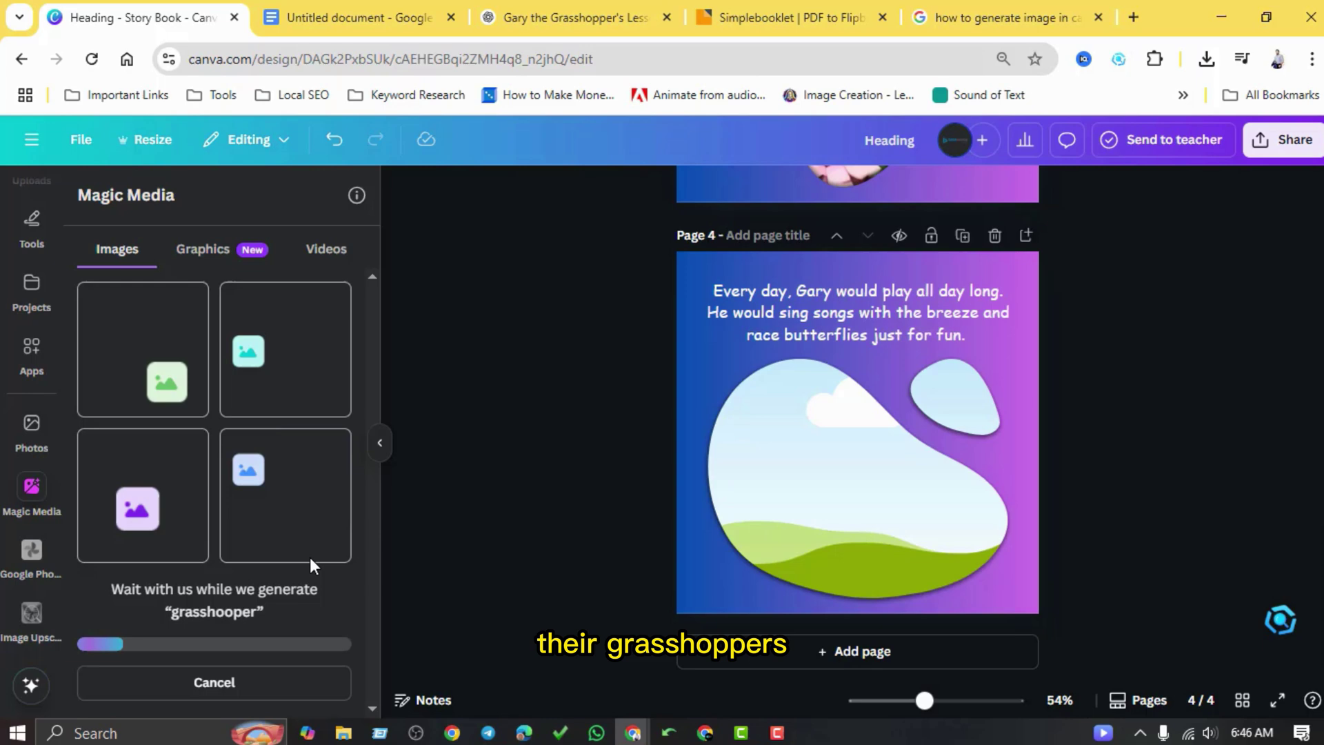
{"action": "left_click", "coordinate": [853, 478]}
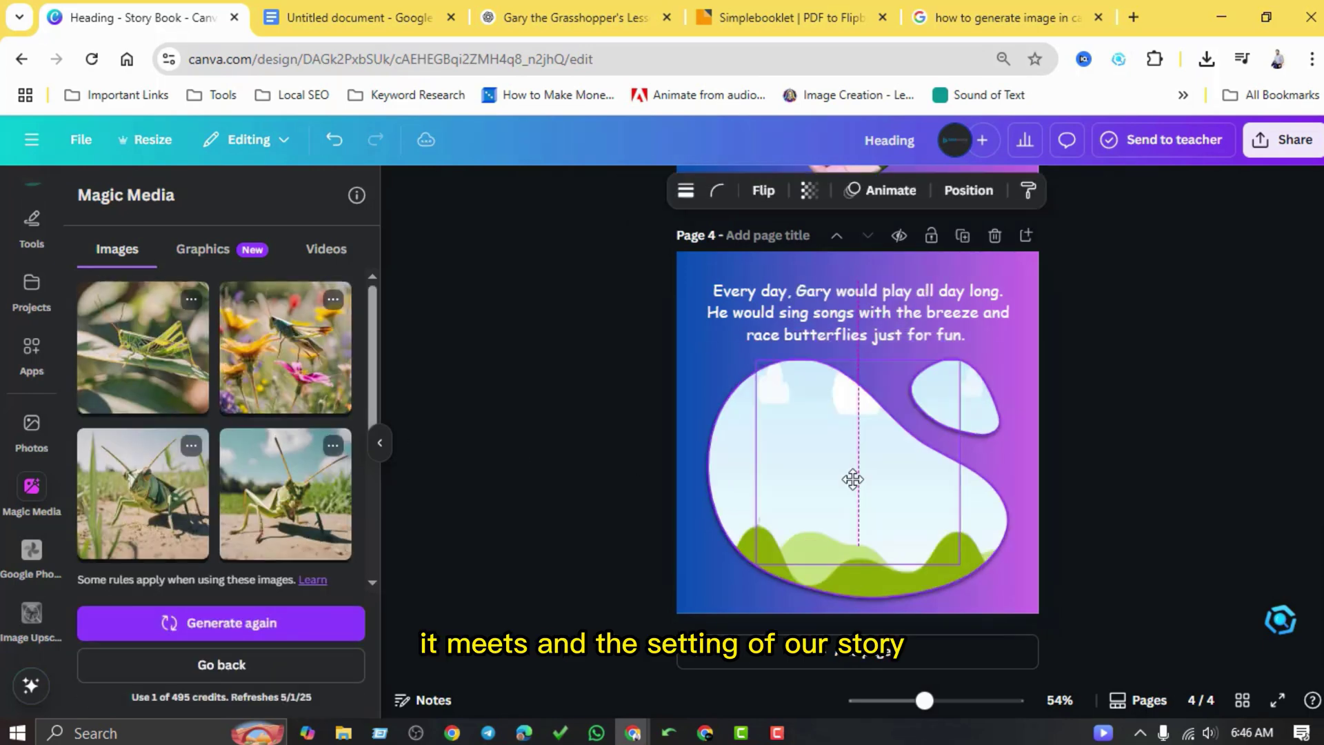
{"action": "left_click_drag", "start_coordinate": [853, 479], "coordinate": [853, 479]}
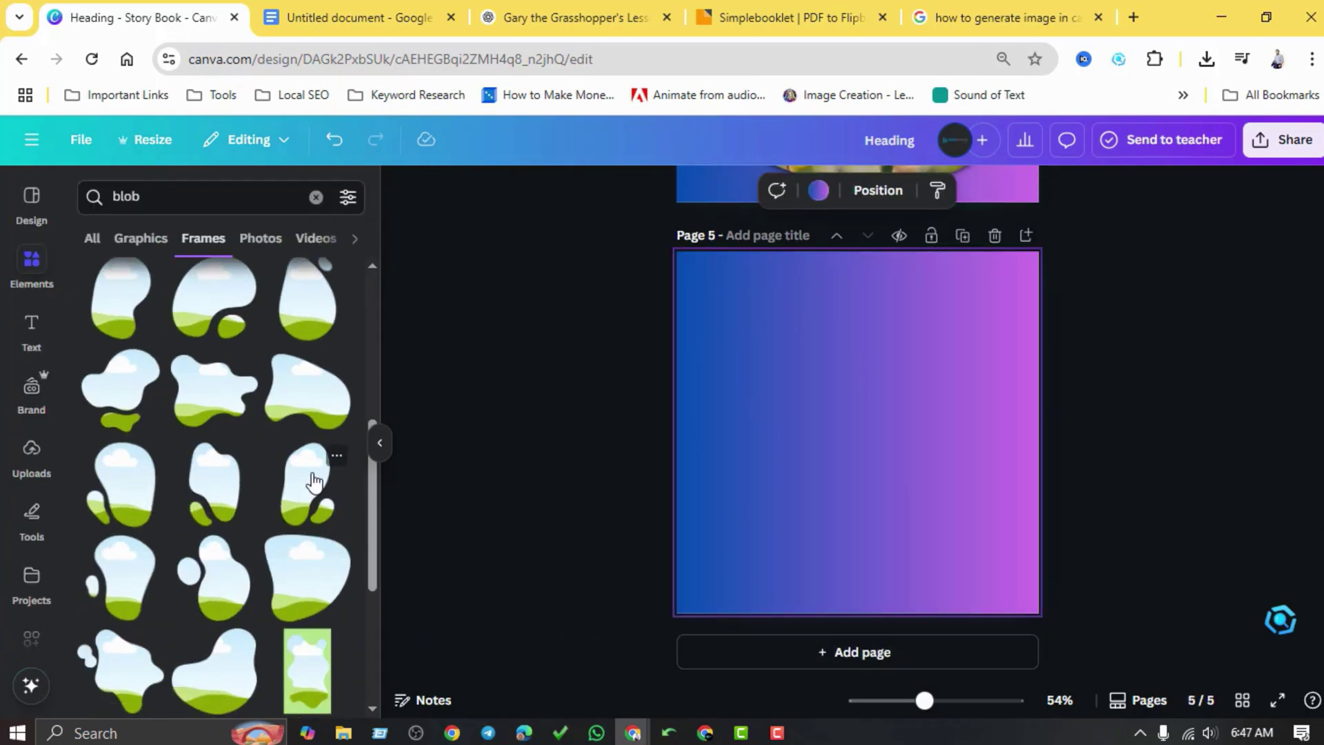
Add a blob frame to page 5 with the storing-food text in a column beside it
{"action": "left_click_drag", "start_coordinate": [308, 473], "coordinate": [799, 408]}
{"action": "double_click", "coordinate": [857, 431]}
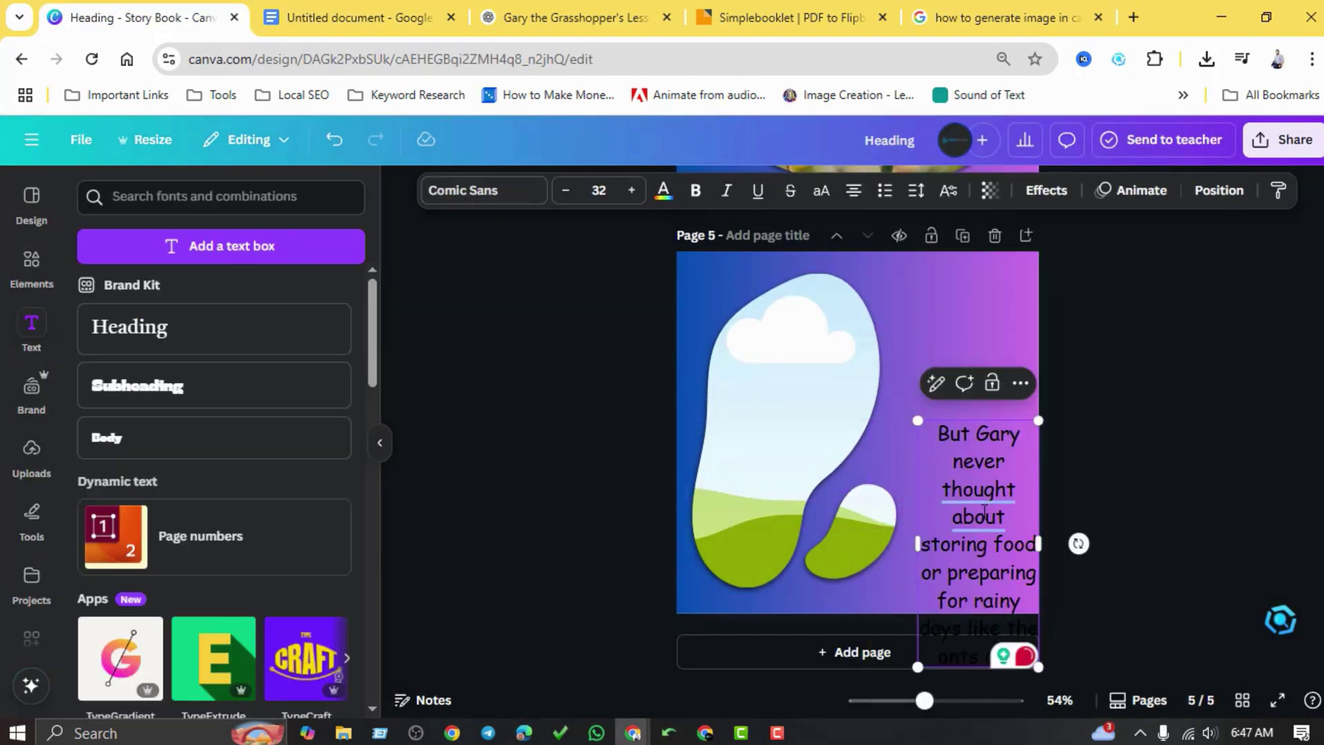
{"action": "left_click_drag", "start_coordinate": [934, 428], "coordinate": [906, 427]}
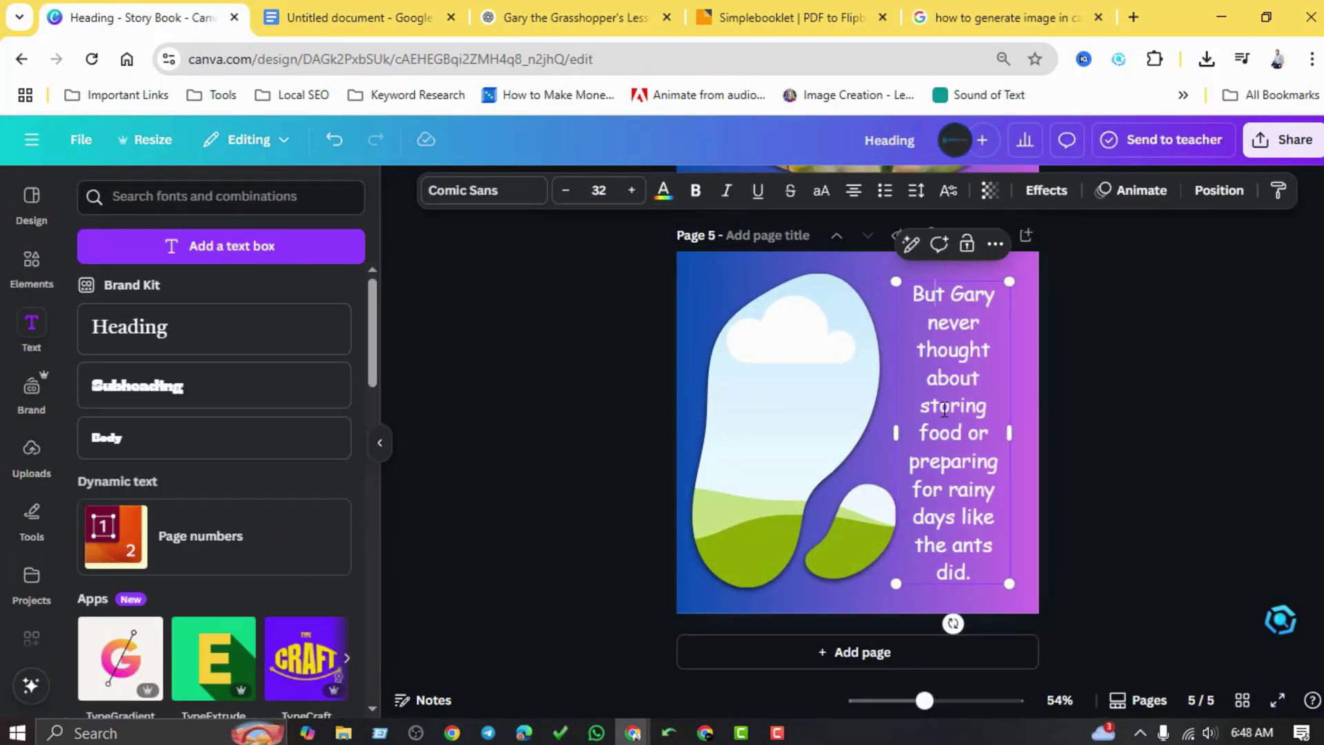
{"action": "left_click", "coordinate": [32, 585]}
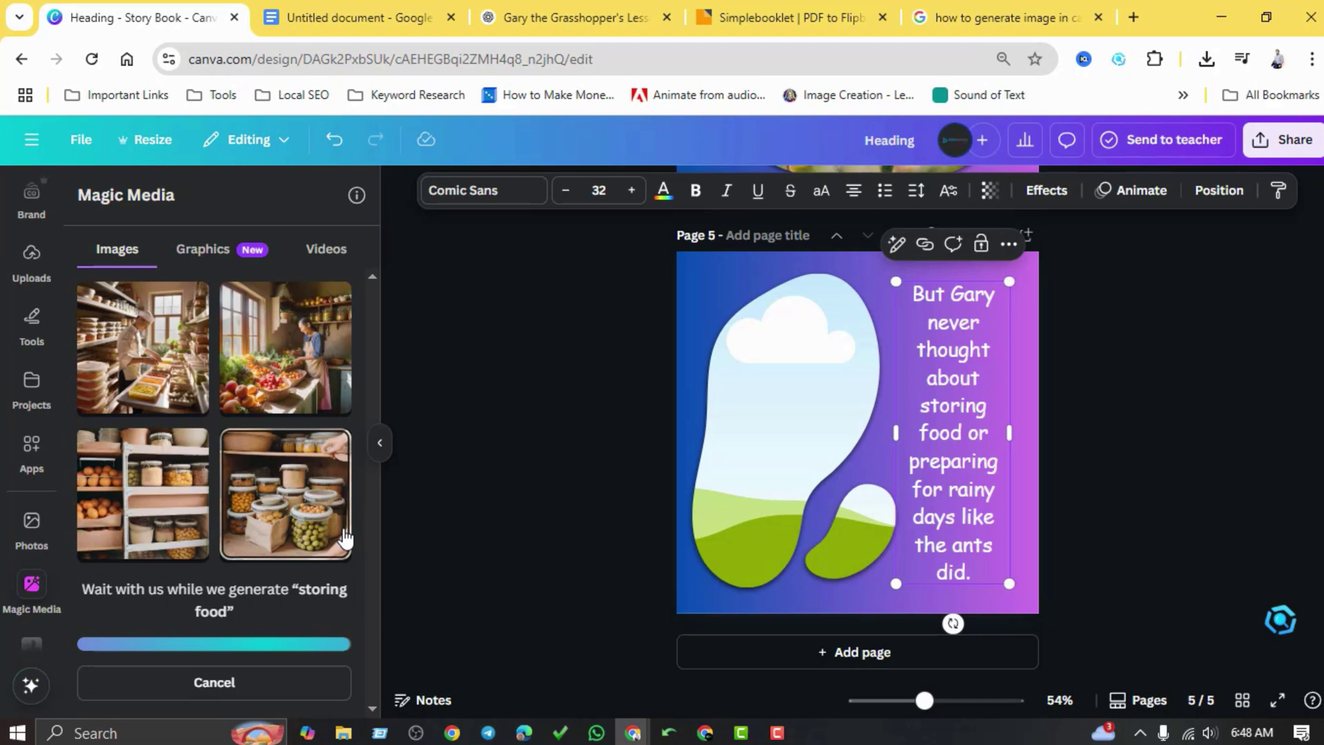
Generate 'grasshopper storing food' images and drop one into page 5's frame
{"action": "type", "text": "gr"}
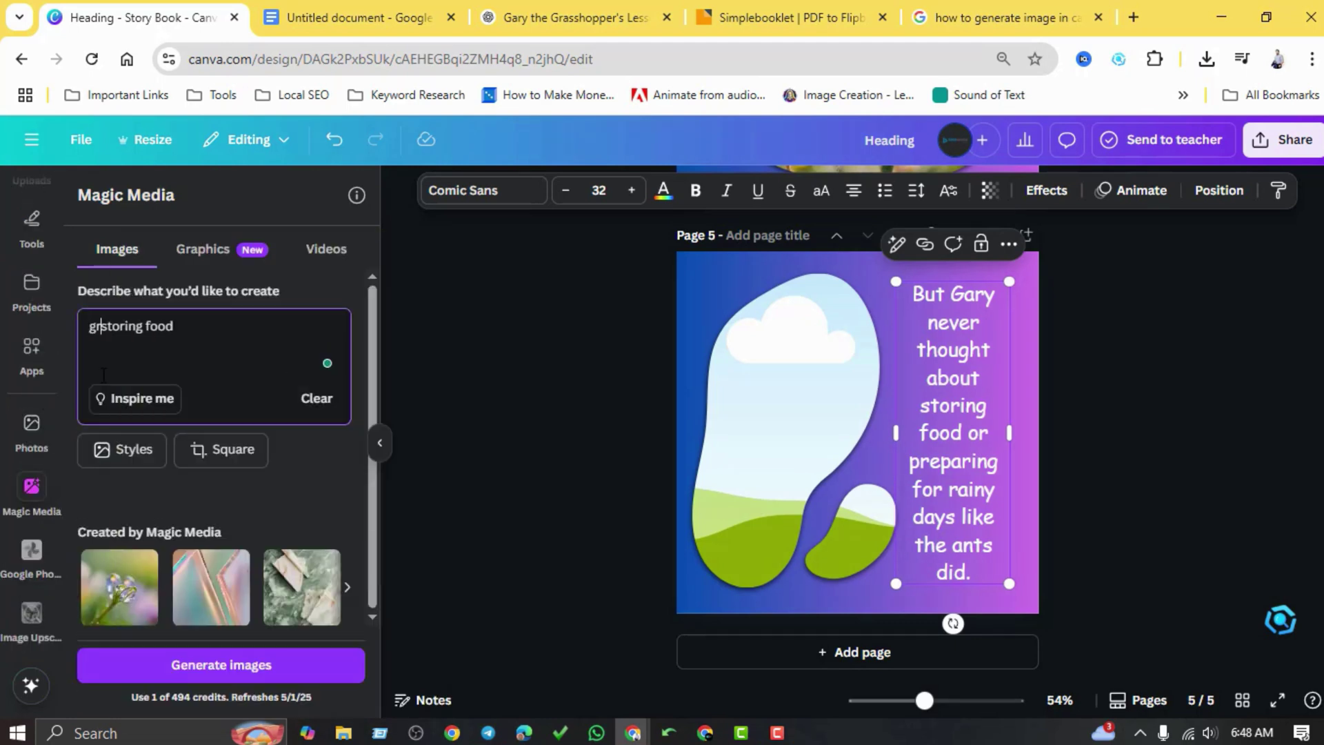
{"action": "type", "text": "asshoper"}
{"action": "left_click", "coordinate": [117, 325]}
{"action": "left_click", "coordinate": [138, 393]}
{"action": "left_click", "coordinate": [221, 665]}
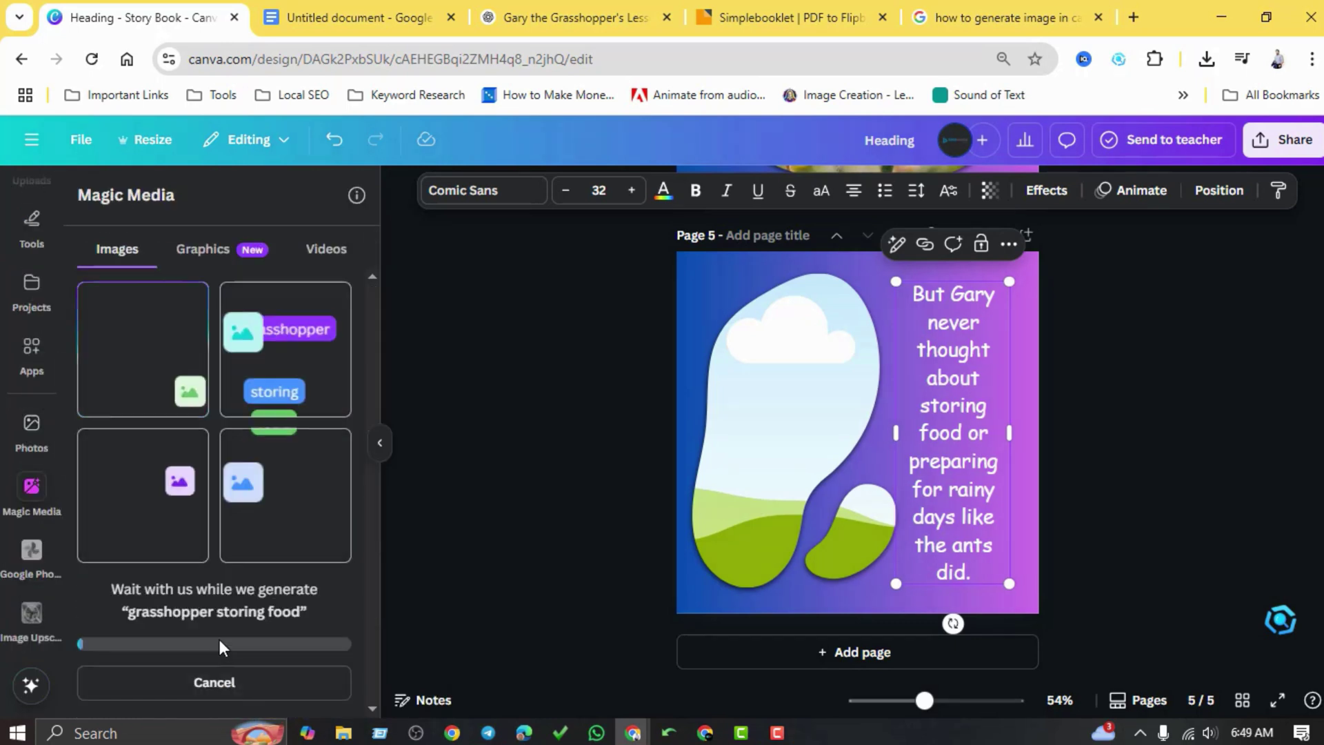
{"action": "left_click_drag", "start_coordinate": [143, 494], "coordinate": [722, 444]}
{"action": "left_click", "coordinate": [285, 669]}
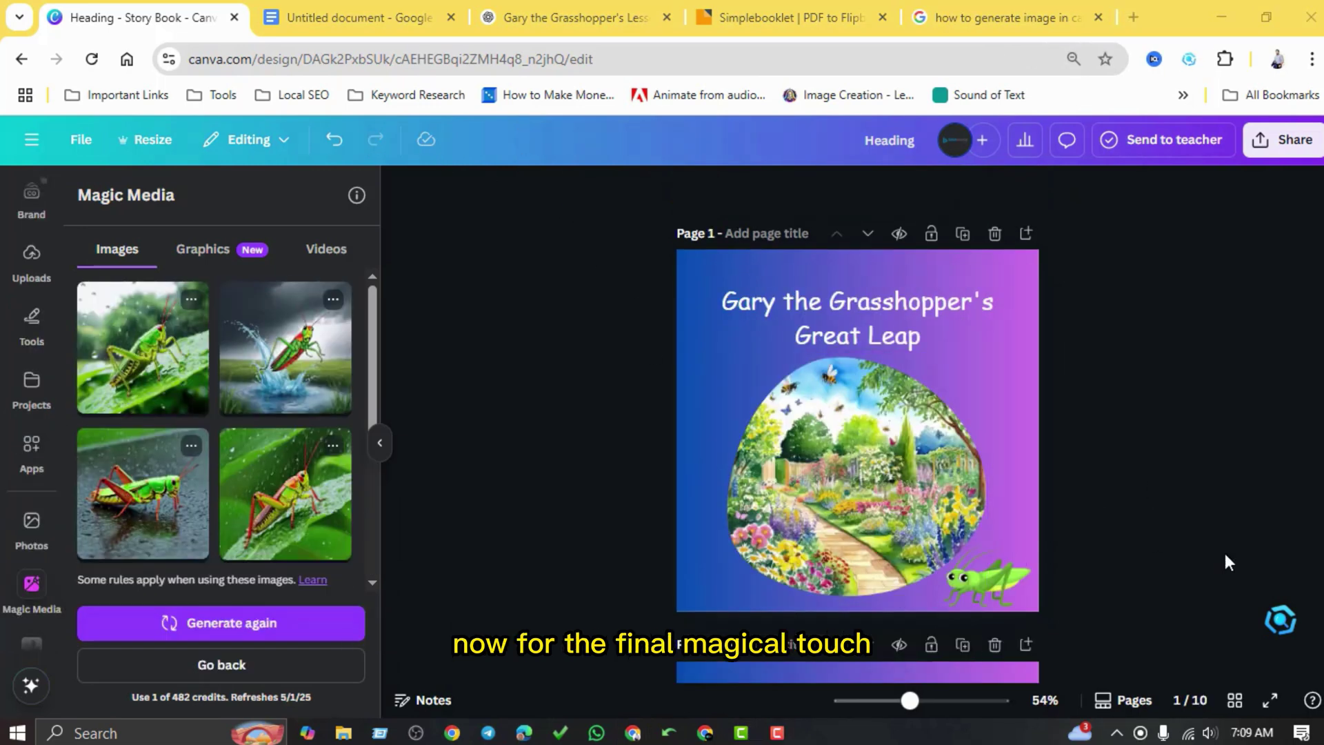
{"action": "left_click", "coordinate": [1234, 701]}
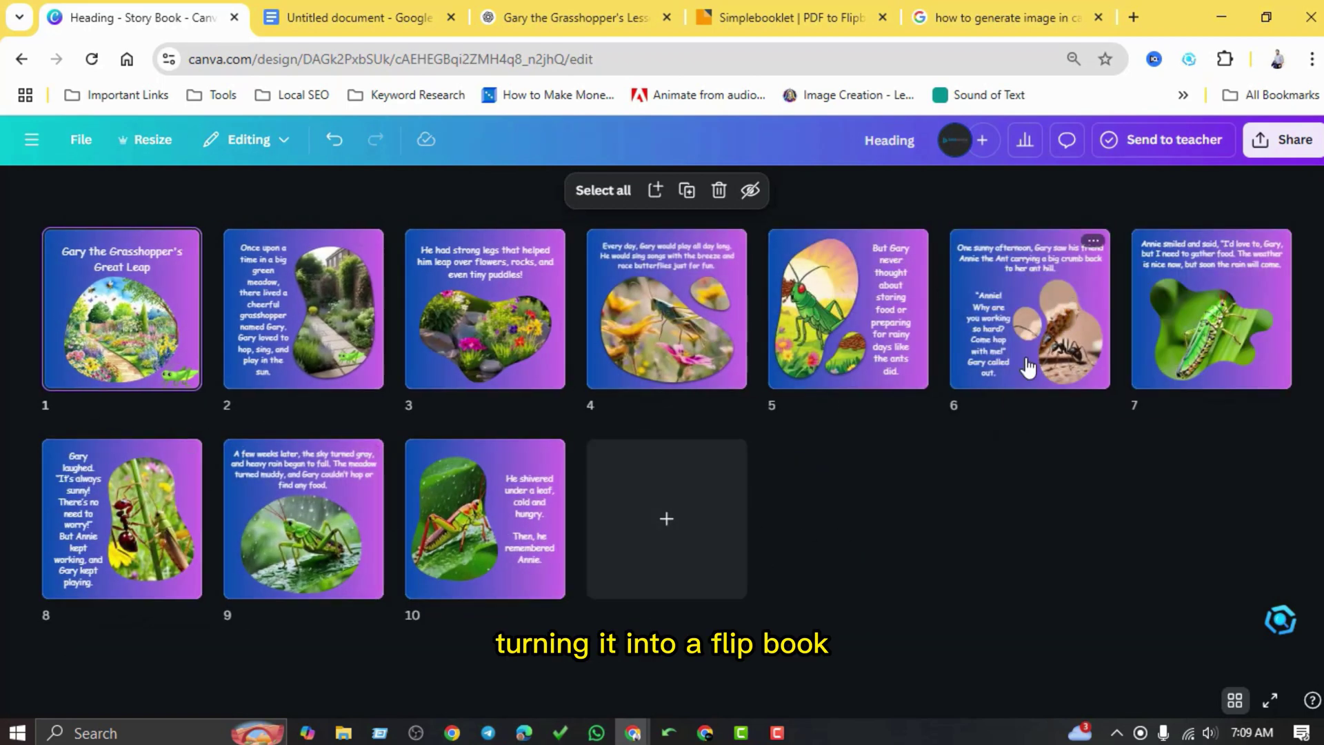
{"action": "left_click", "coordinate": [1235, 701]}
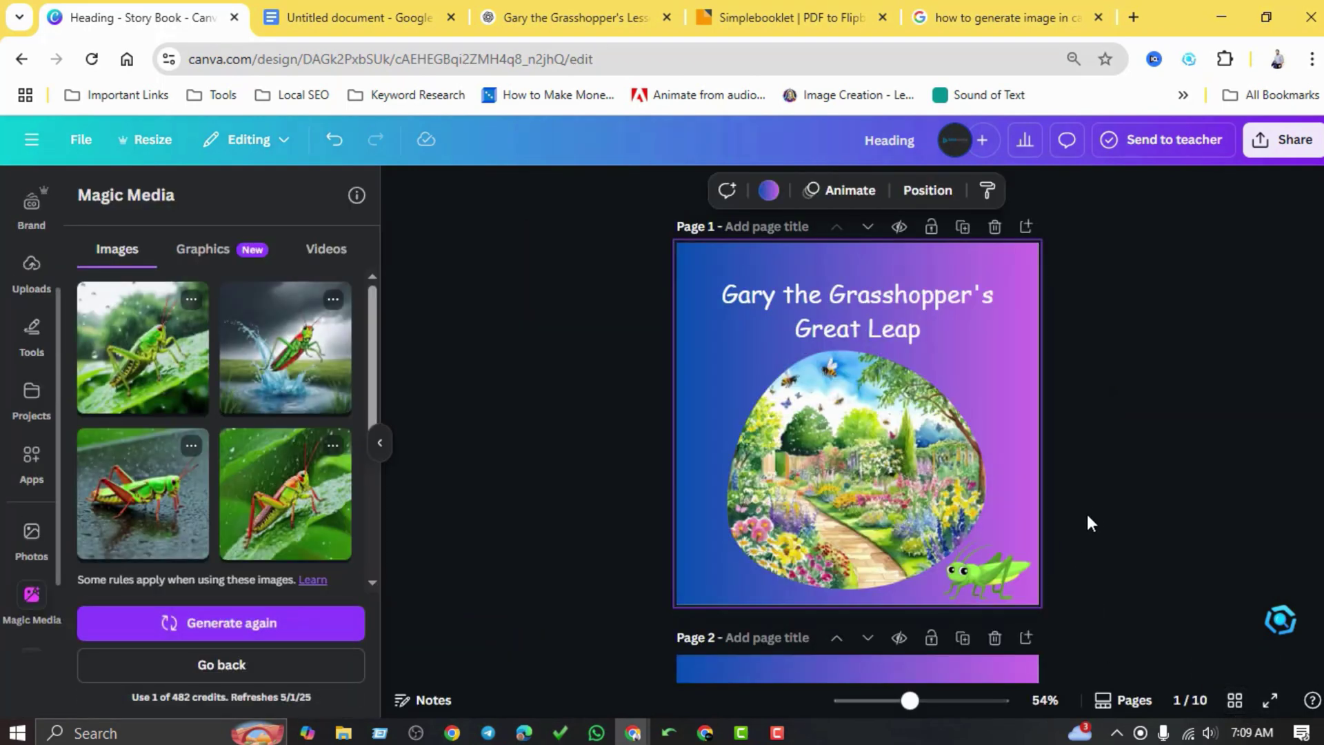
{"action": "scroll", "coordinate": [1091, 508], "scroll_direction": "down", "scroll_amount": 5}
{"action": "scroll", "coordinate": [1092, 510], "scroll_direction": "up", "scroll_amount": 5}
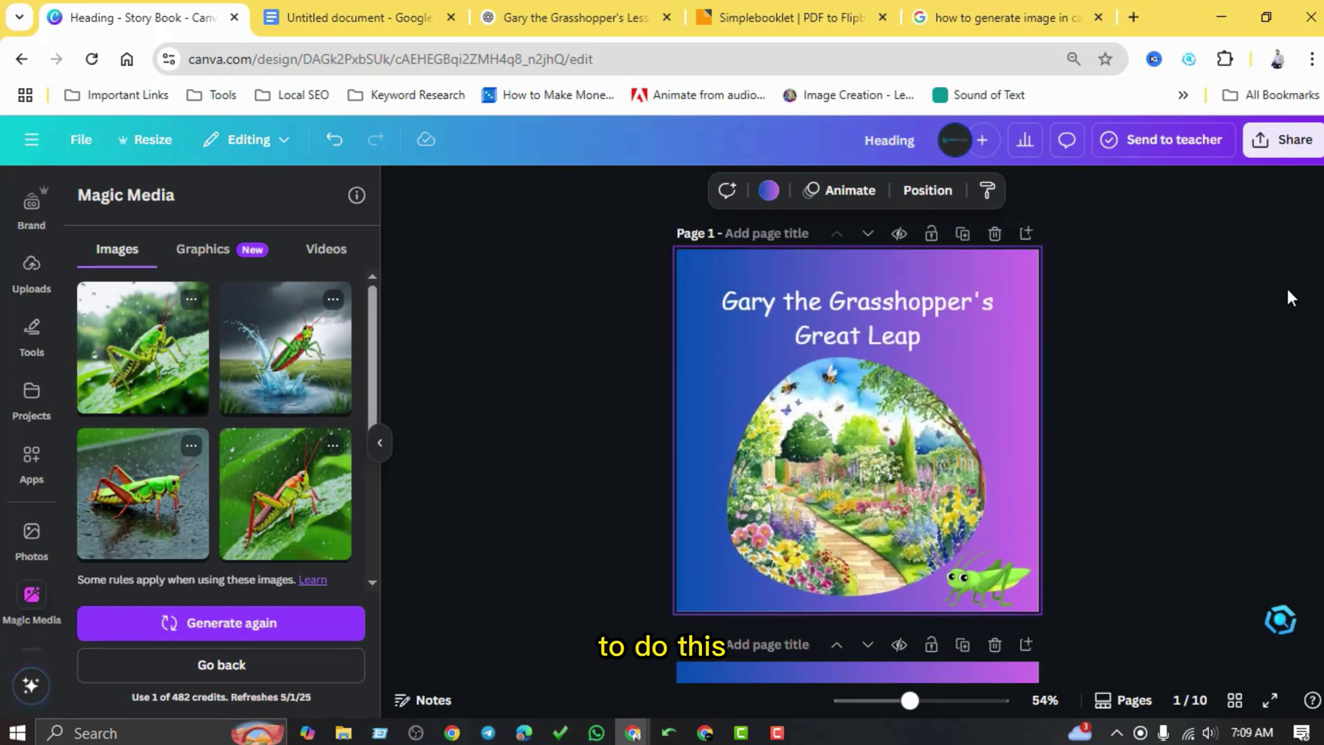
From Share > See all, select the Simplebooklet Flip app under Design
{"action": "left_click", "coordinate": [1295, 142]}
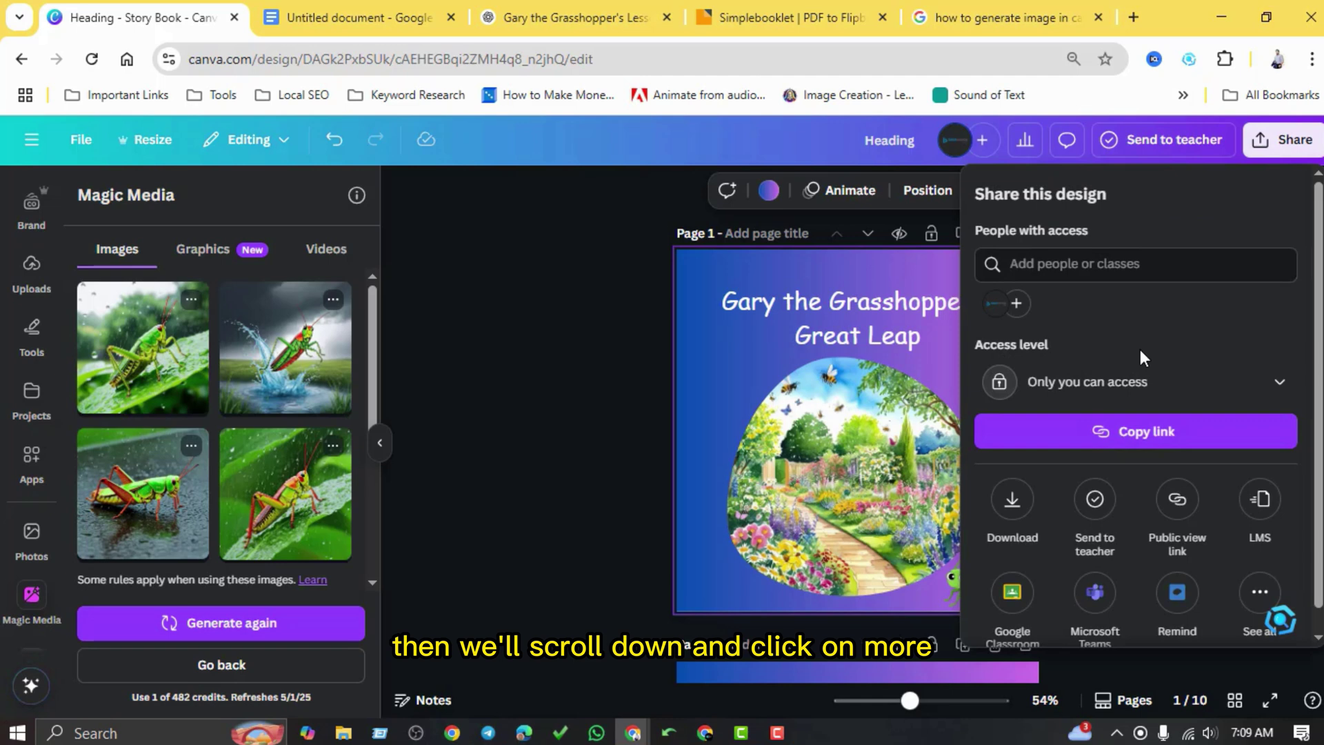
{"action": "scroll", "coordinate": [1142, 359], "scroll_direction": "down", "scroll_amount": 1}
{"action": "left_click", "coordinate": [1261, 570]}
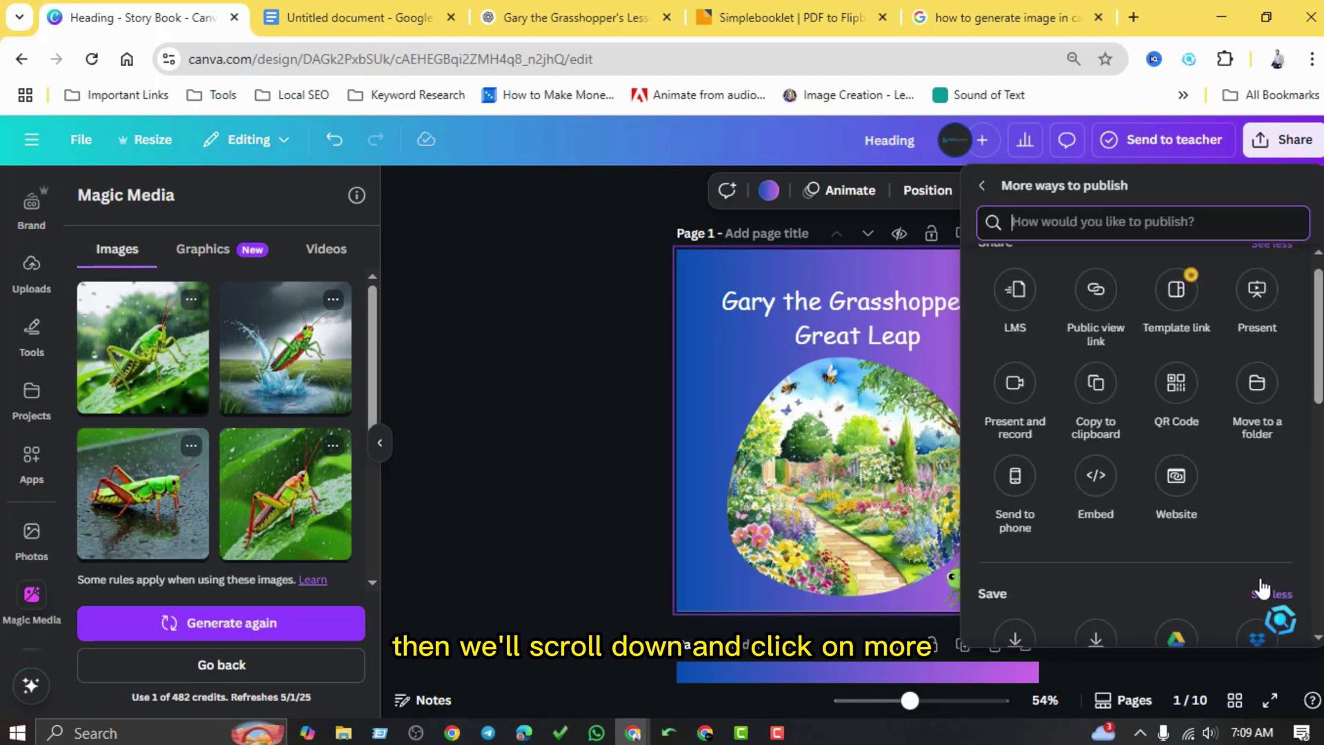
{"action": "scroll", "coordinate": [1227, 458], "scroll_direction": "down", "scroll_amount": 5}
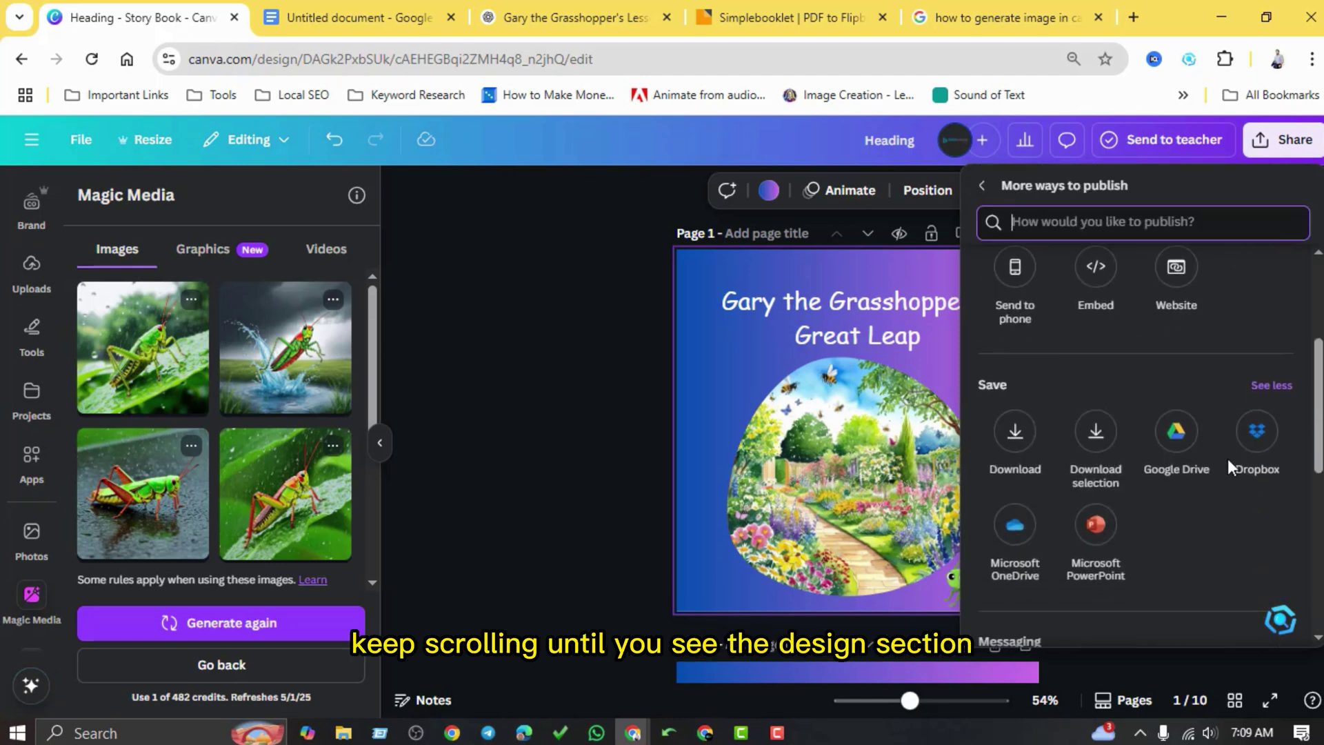
{"action": "scroll", "coordinate": [1228, 458], "scroll_direction": "down", "scroll_amount": 3}
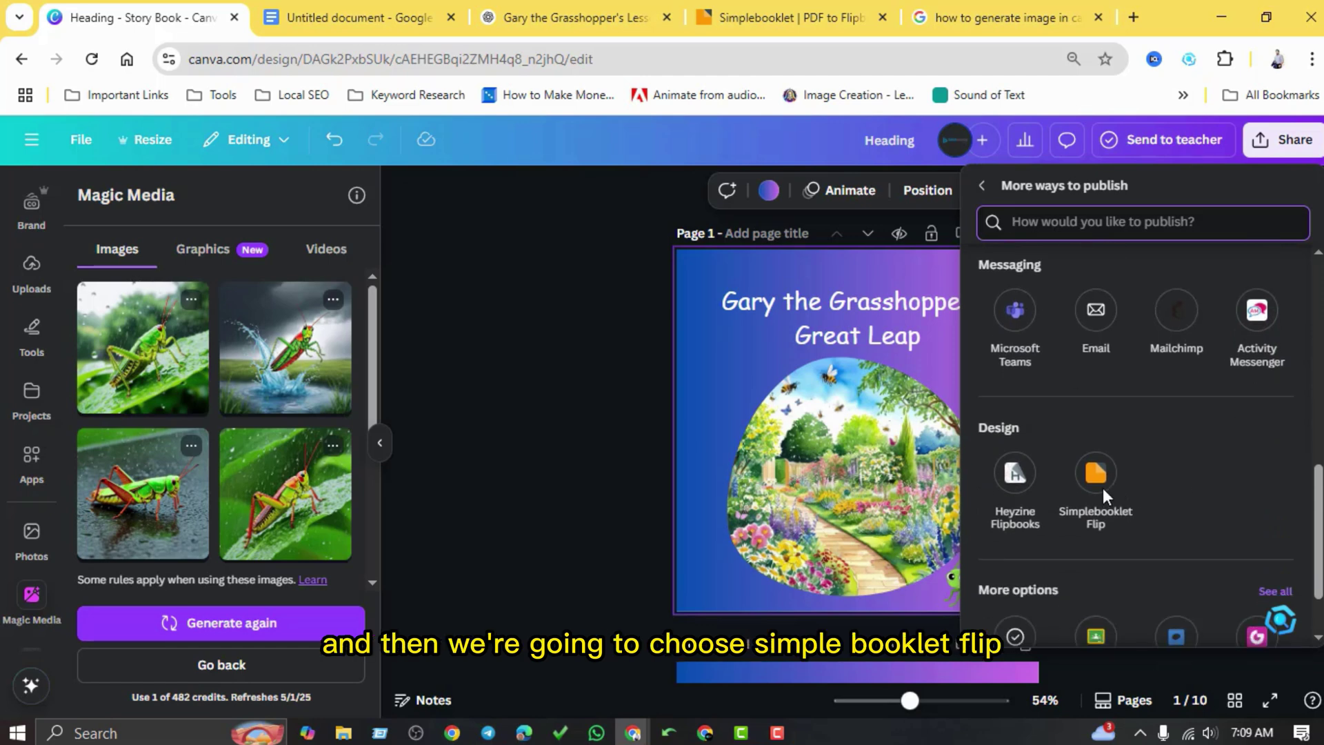
{"action": "left_click", "coordinate": [1095, 476]}
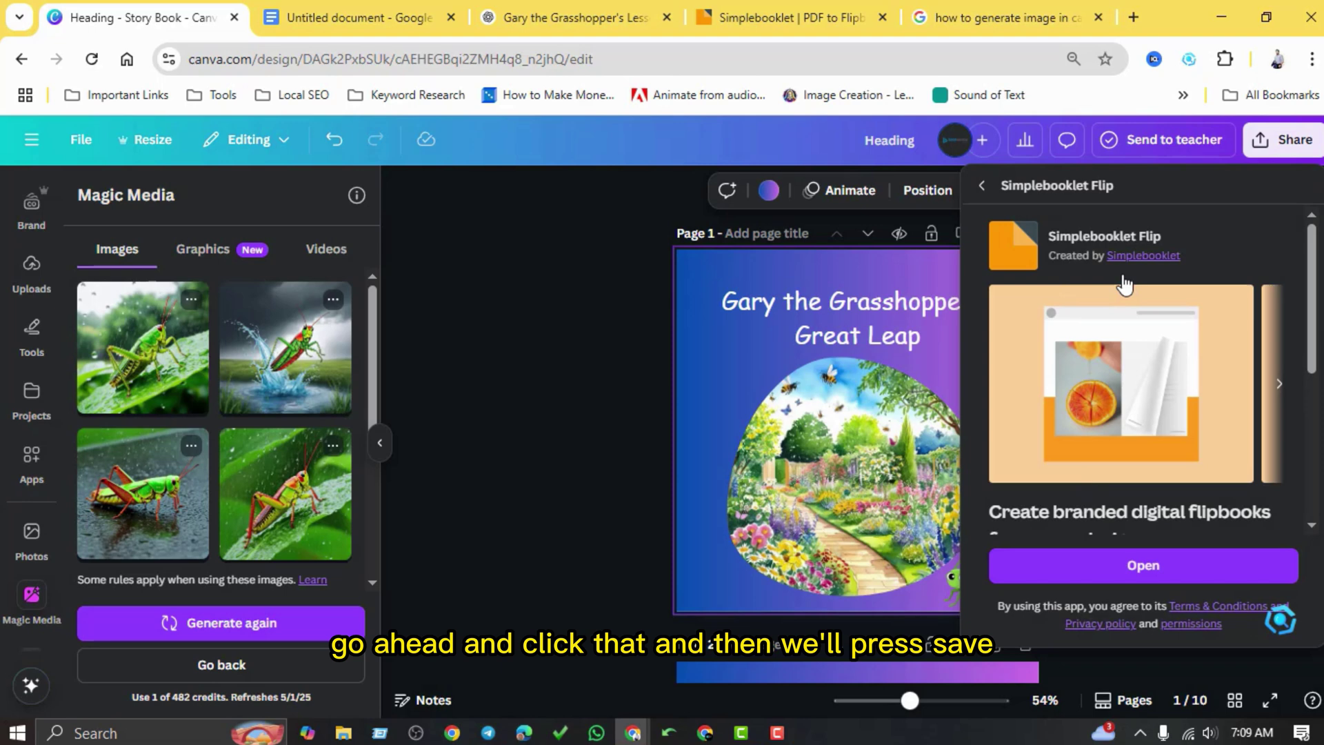
Launch Simplebooklet Flip, sign in with Google, and export the design to Simplebooklet
{"action": "left_click", "coordinate": [1150, 573]}
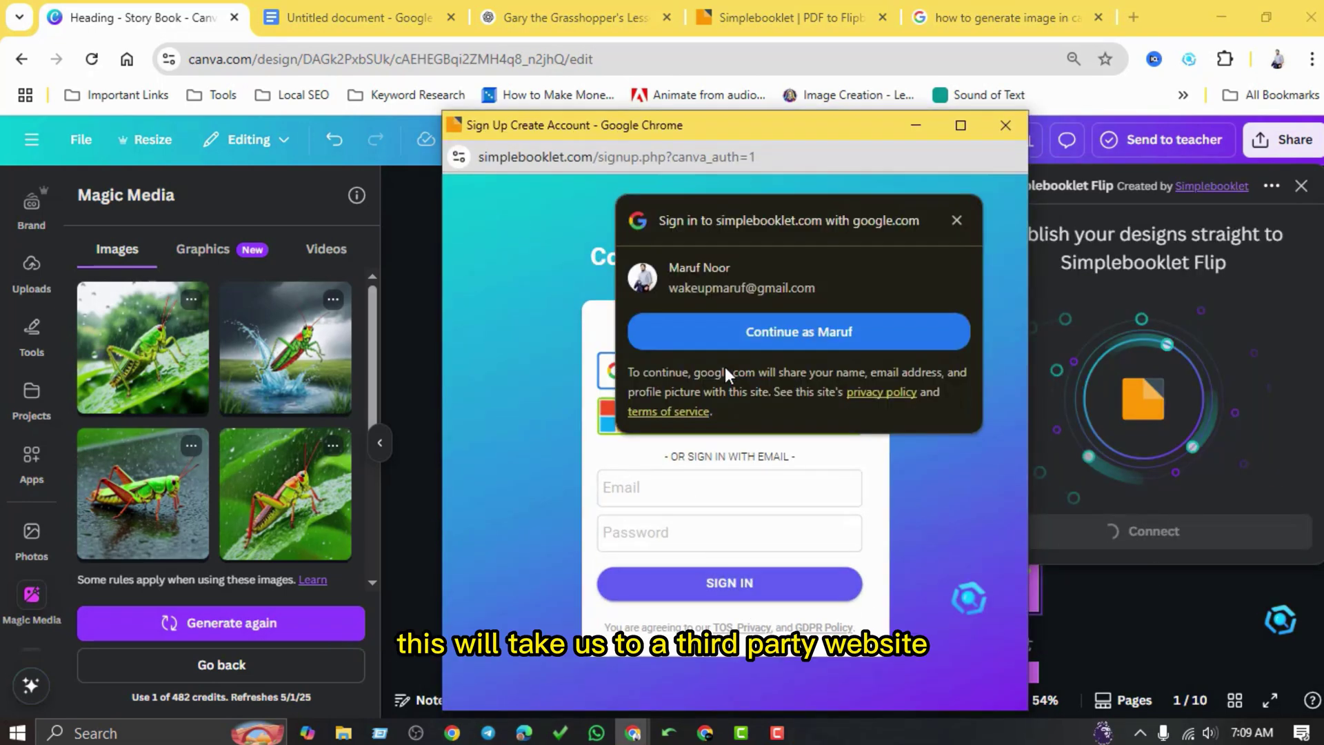
{"action": "left_click", "coordinate": [762, 341]}
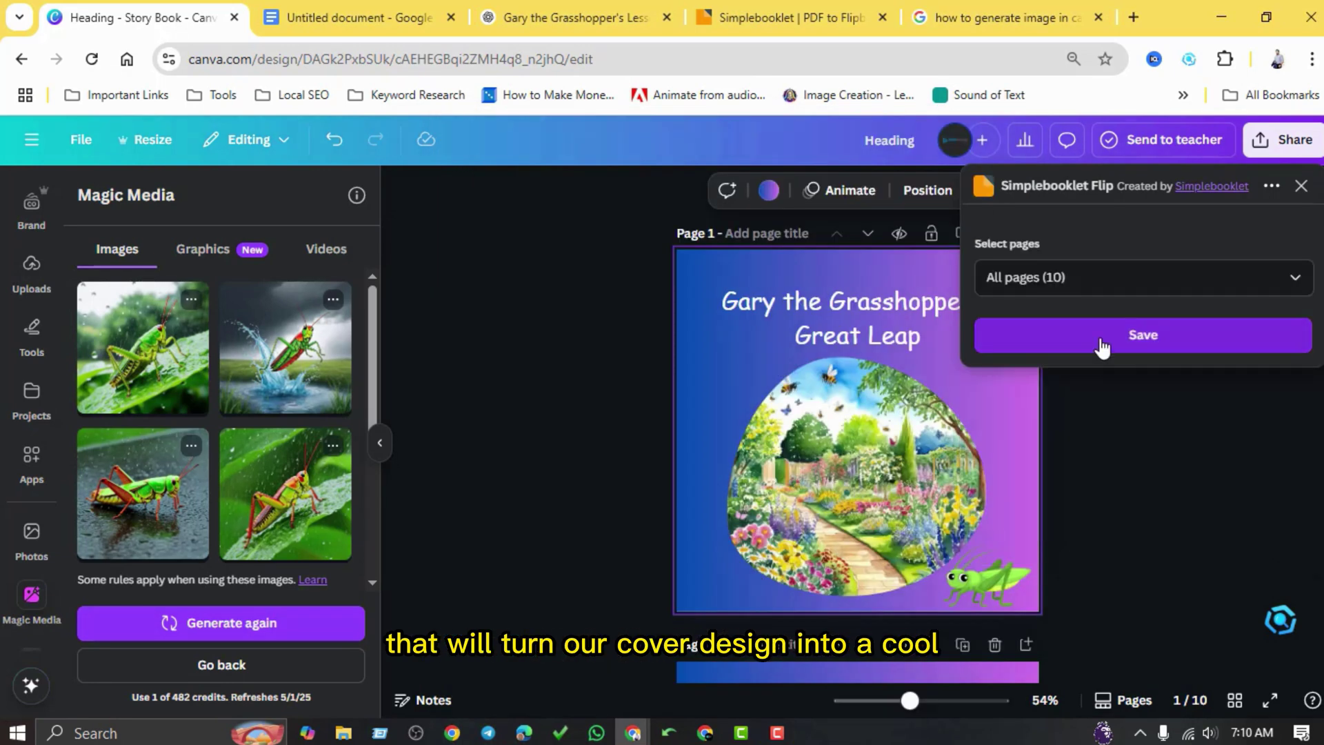
{"action": "left_click", "coordinate": [1101, 347]}
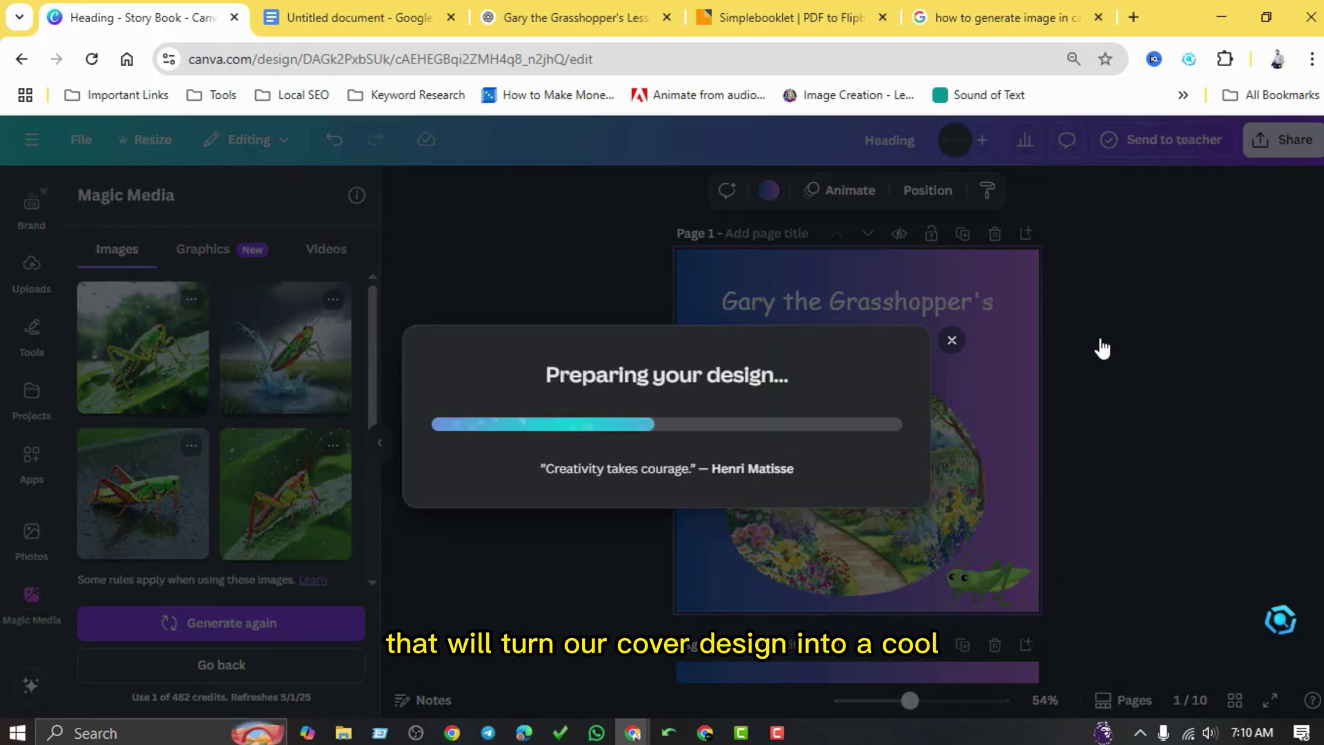
{"action": "left_click", "coordinate": [578, 487]}
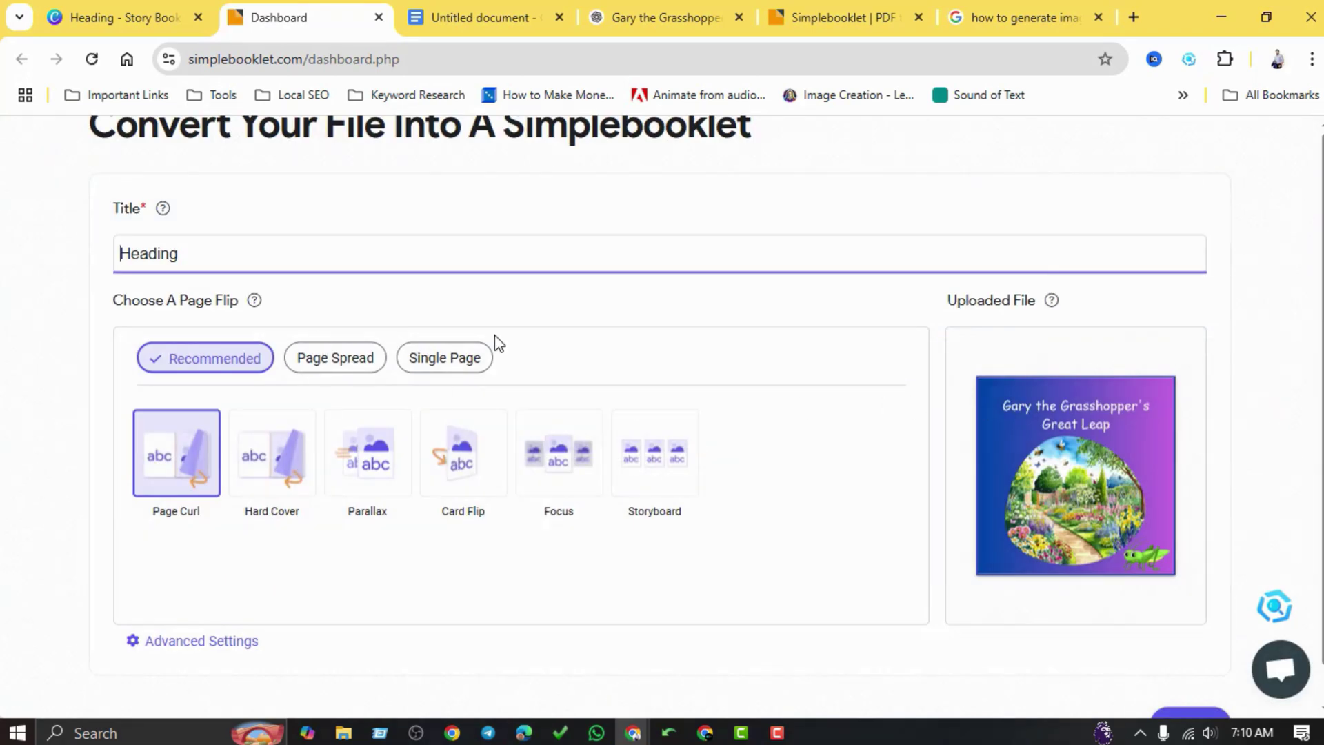
{"action": "scroll", "coordinate": [498, 342], "scroll_direction": "down", "scroll_amount": 1}
Replace the 'Heading' title with the copied story title and convert the booklet
{"action": "left_click", "coordinate": [483, 17]}
{"action": "scroll", "coordinate": [435, 324], "scroll_direction": "up", "scroll_amount": 10}
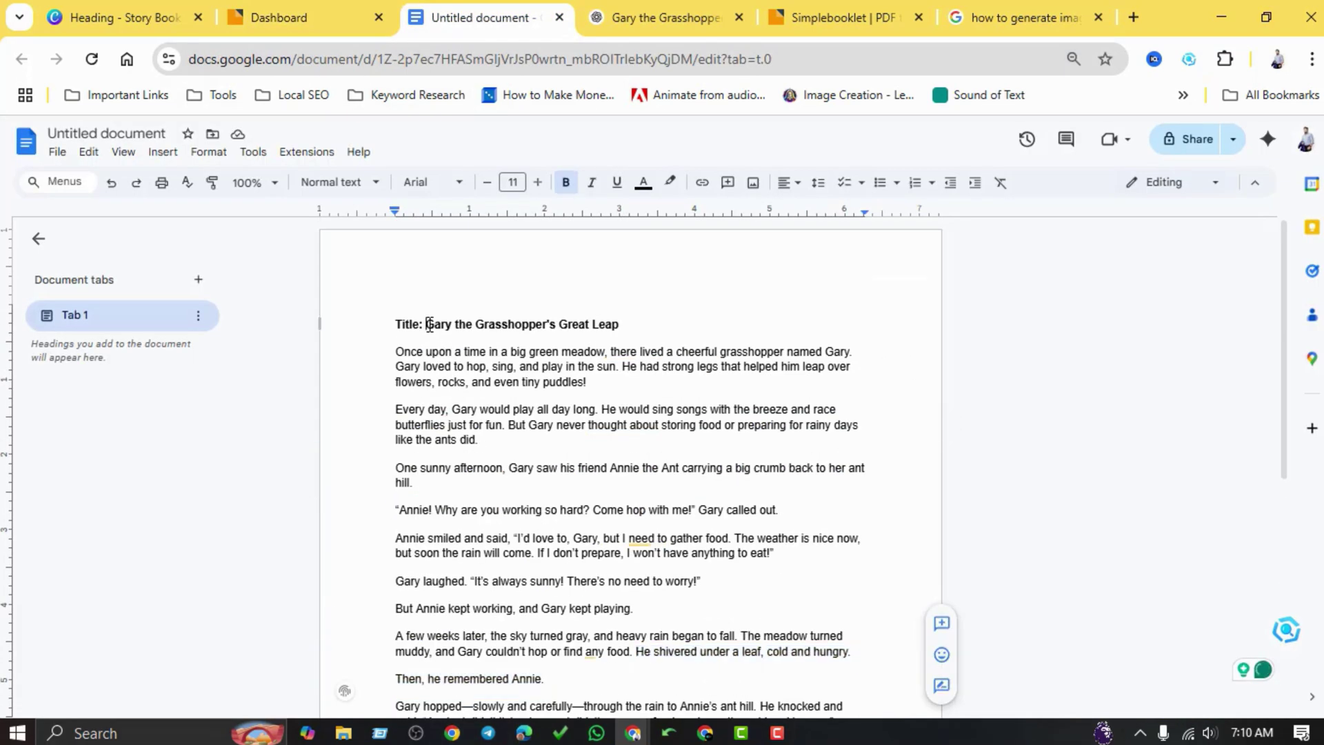
{"action": "left_click_drag", "start_coordinate": [429, 325], "coordinate": [593, 325]}
{"action": "right_click", "coordinate": [606, 306]}
{"action": "left_click", "coordinate": [631, 347]}
{"action": "left_click", "coordinate": [278, 18]}
{"action": "left_click_drag", "start_coordinate": [178, 214], "coordinate": [94, 225]}
{"action": "right_click", "coordinate": [118, 214]}
{"action": "left_click", "coordinate": [407, 266]}
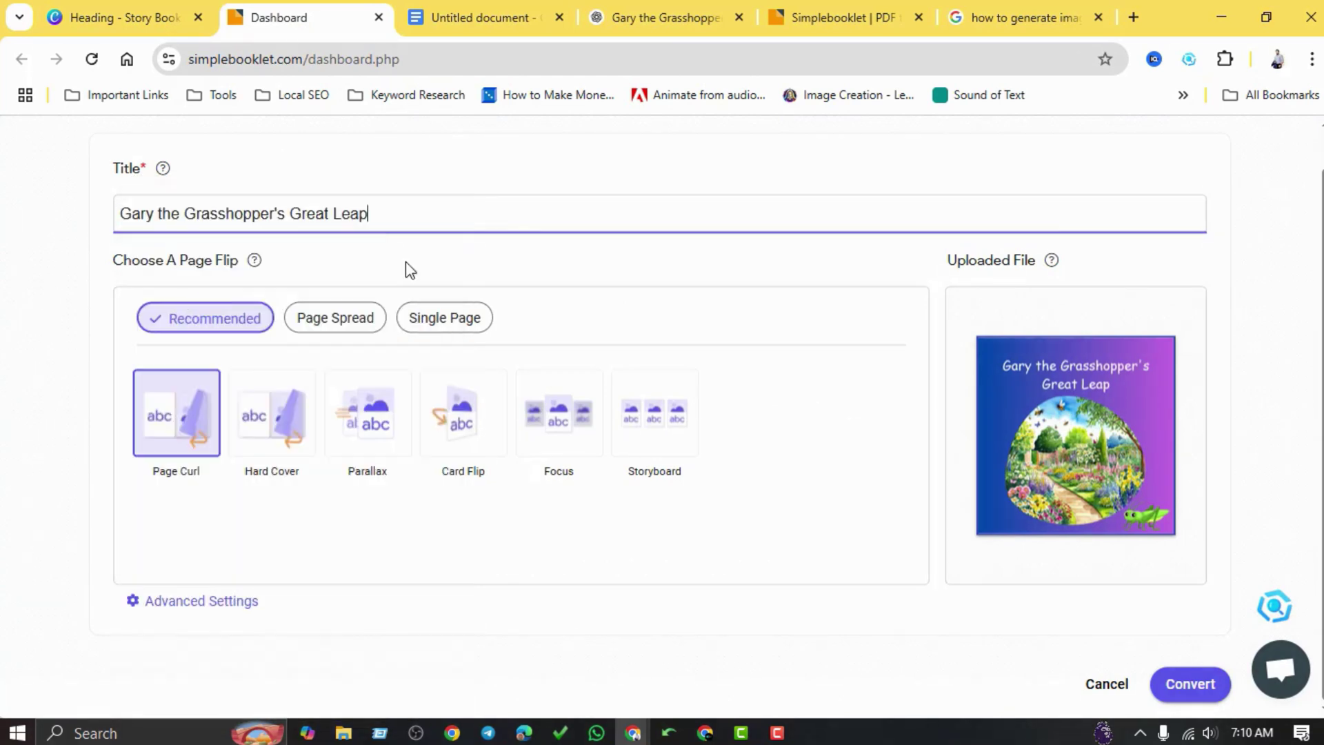
{"action": "left_click", "coordinate": [1180, 685]}
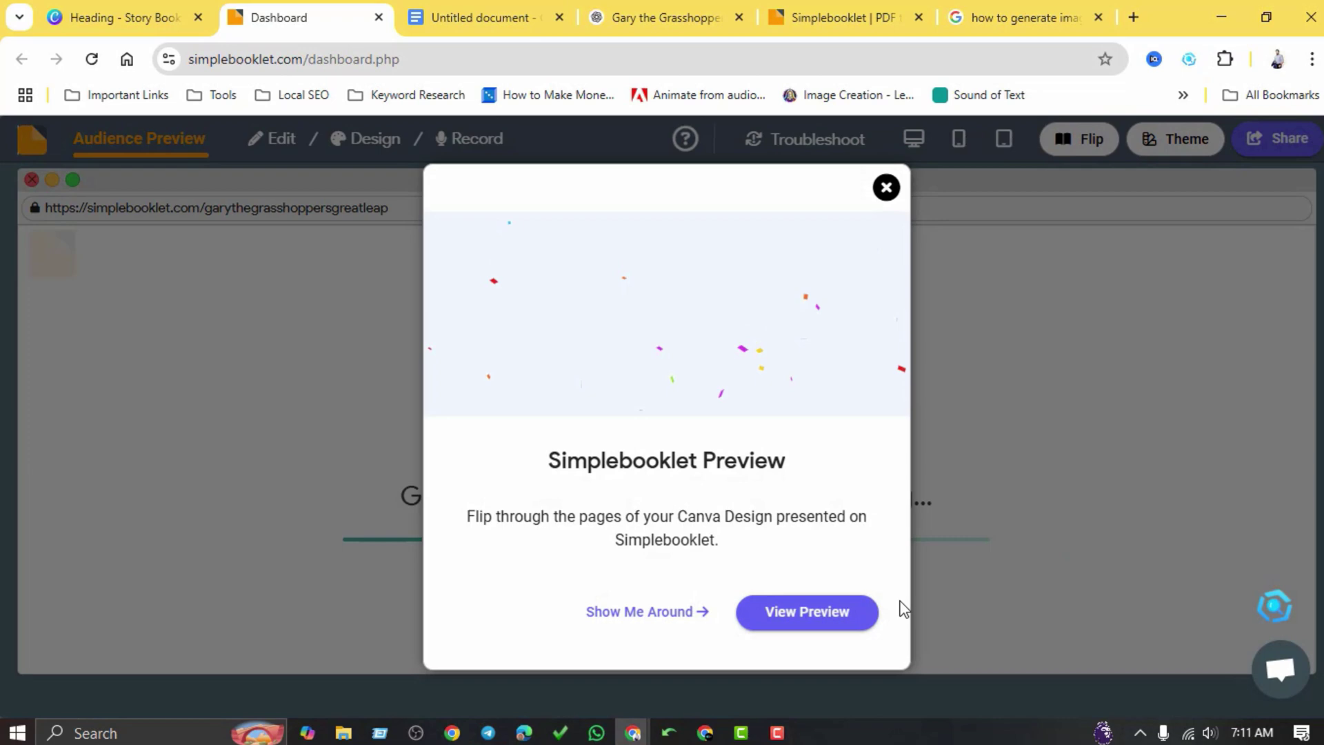
Dismiss the preview welcome and flip forward through the booklet's page spreads
{"action": "left_click", "coordinate": [804, 620]}
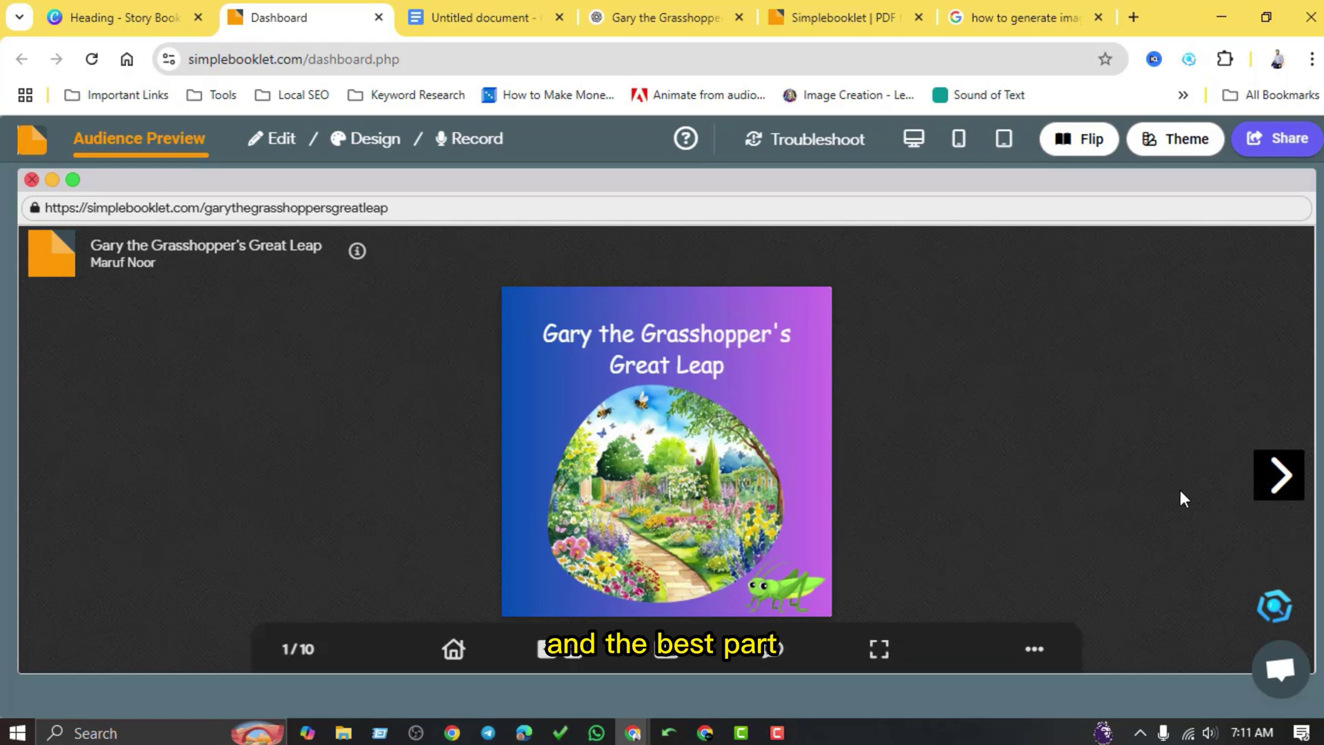
{"action": "left_click", "coordinate": [1278, 476]}
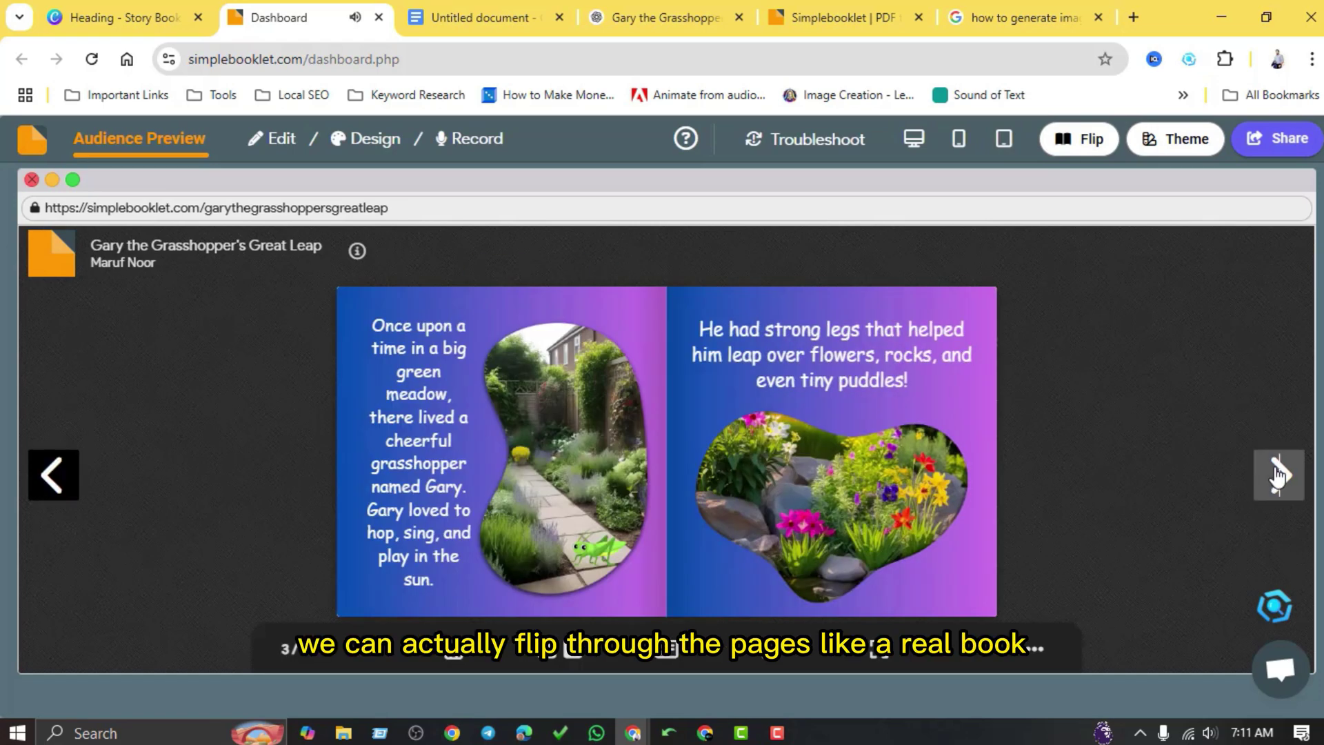
{"action": "left_click", "coordinate": [1280, 475]}
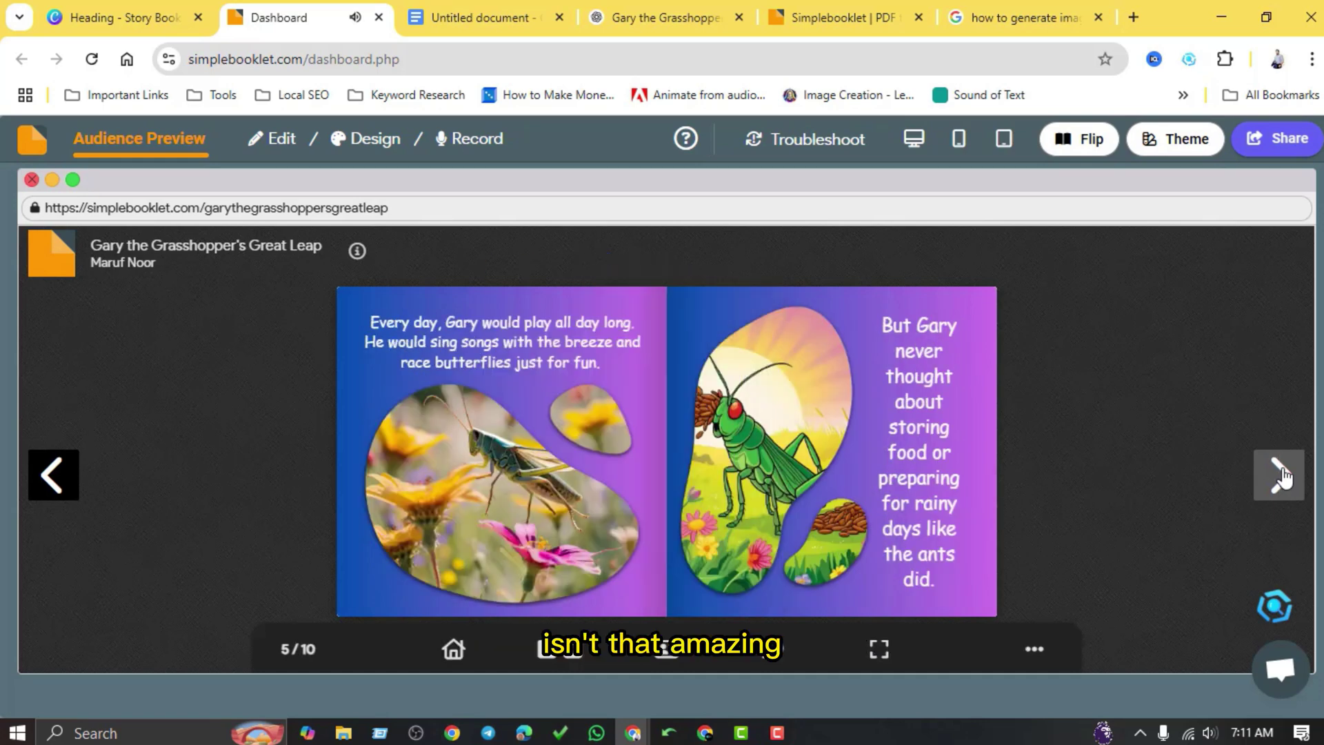
{"action": "left_click", "coordinate": [1280, 475]}
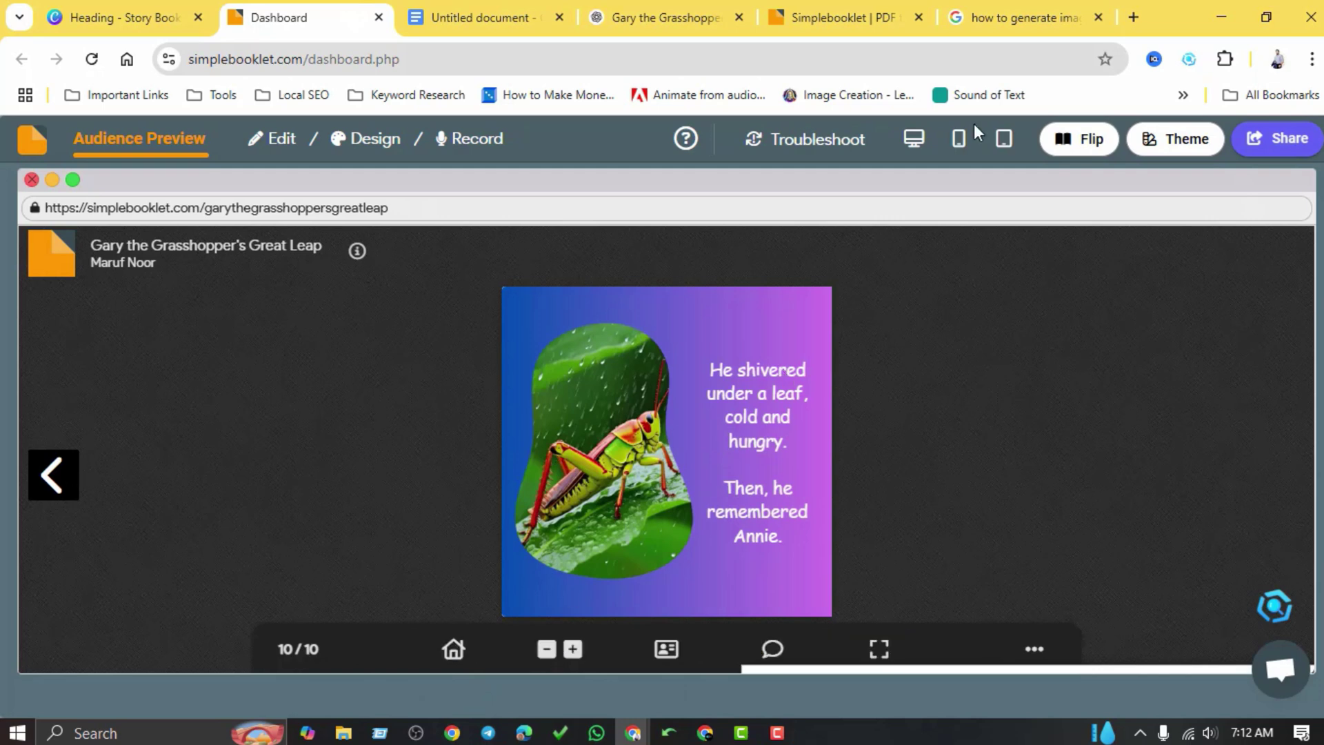
Open All Sharing Options for the booklet and close the Share Tab pop-up
{"action": "left_click", "coordinate": [1277, 141]}
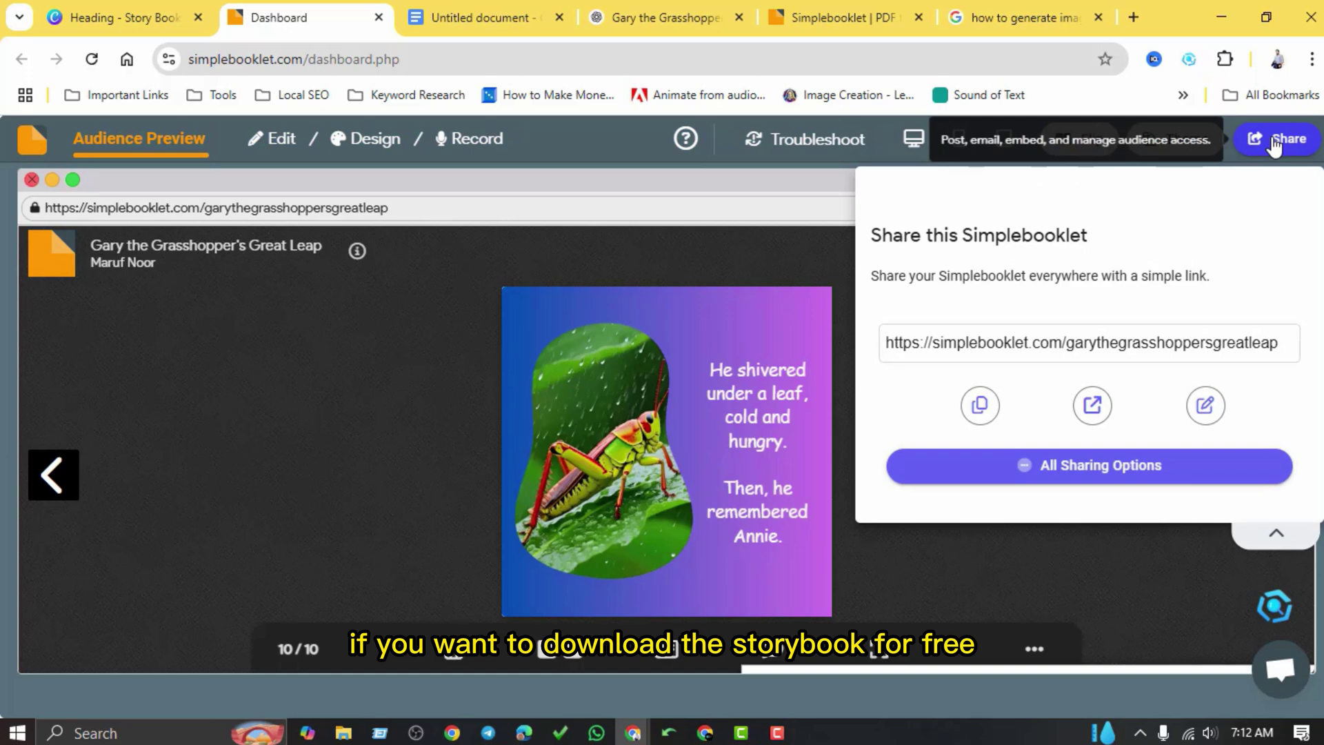
{"action": "left_click", "coordinate": [1131, 467]}
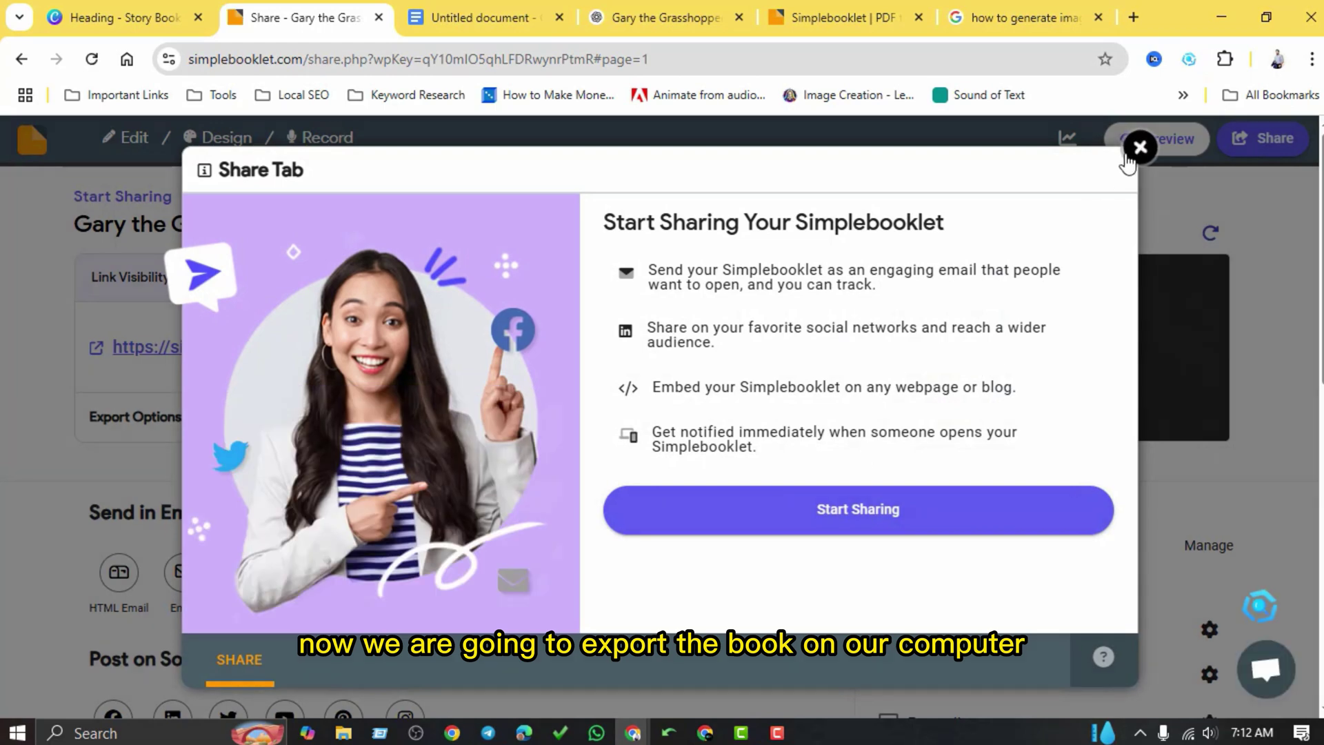
{"action": "left_click", "coordinate": [1132, 156]}
{"action": "scroll", "coordinate": [712, 483], "scroll_direction": "down", "scroll_amount": 7}
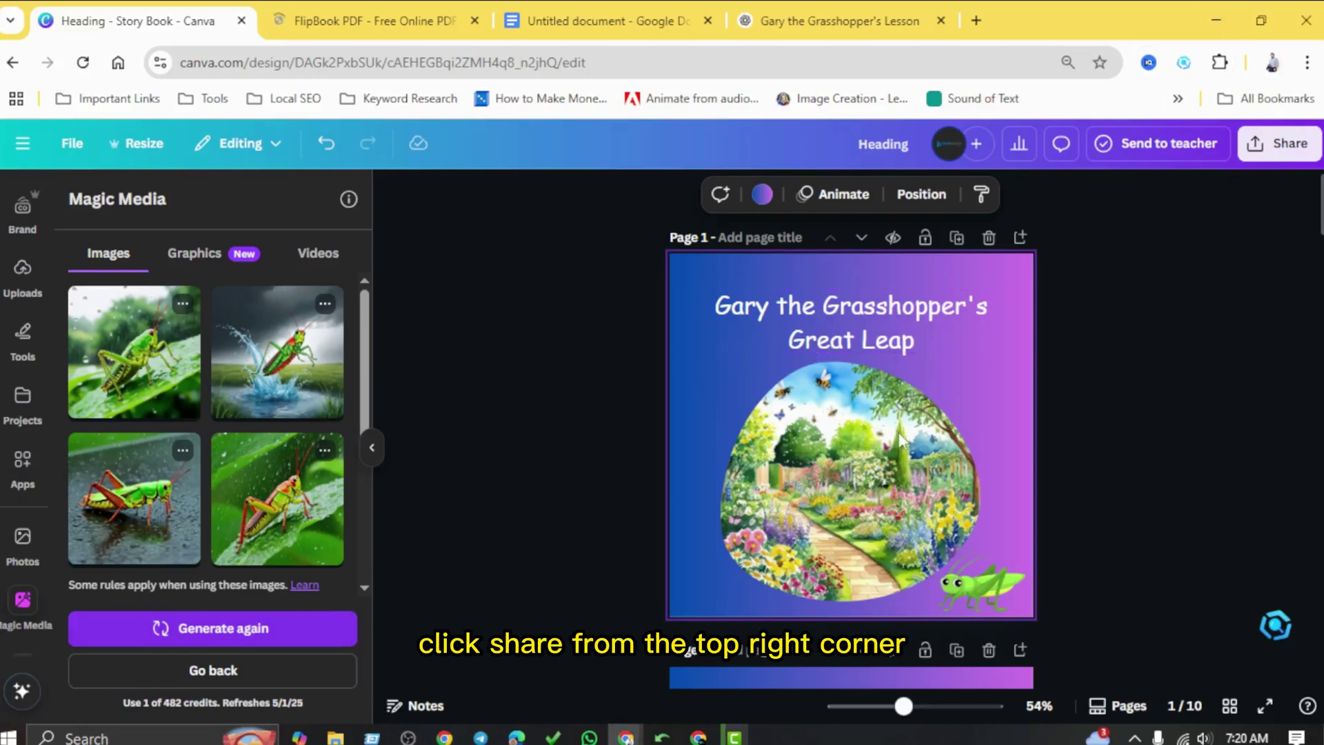
Open Share > Download for the Story Book design with PDF Print format
{"action": "left_click", "coordinate": [1273, 160]}
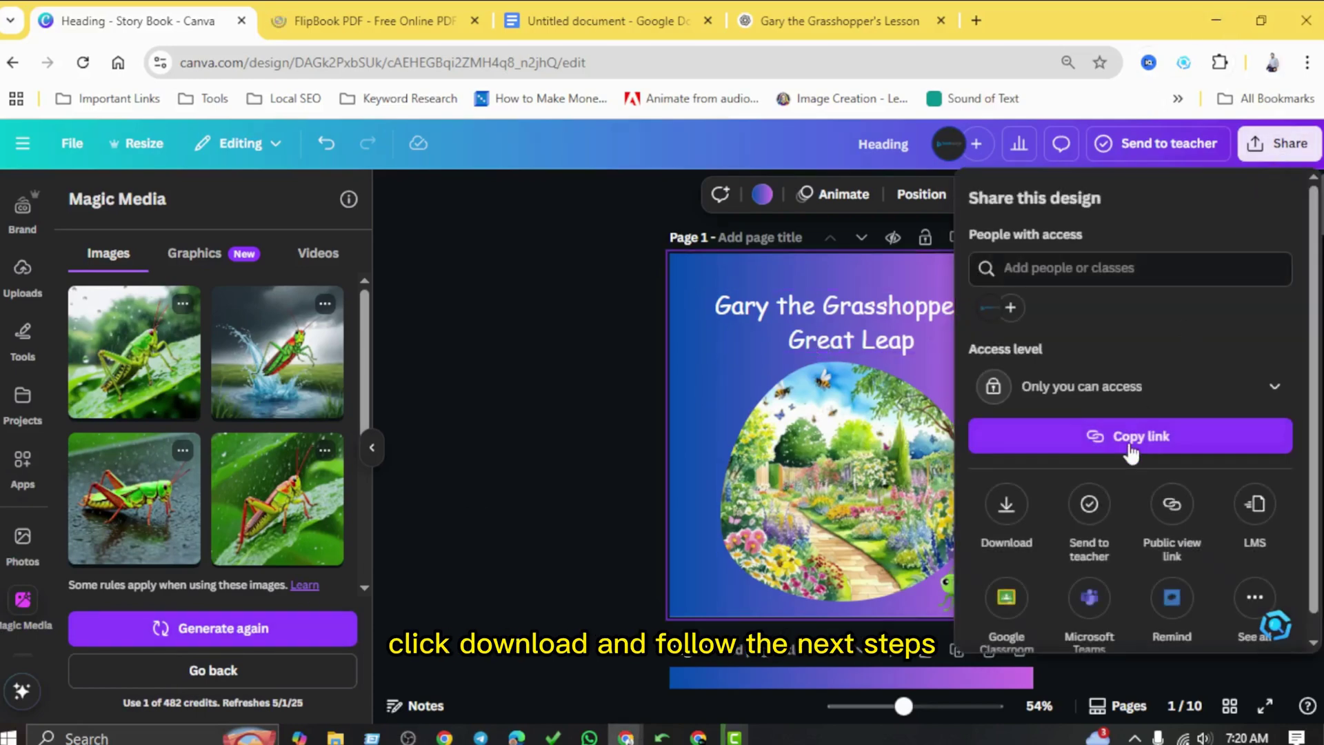
{"action": "left_click", "coordinate": [1023, 513]}
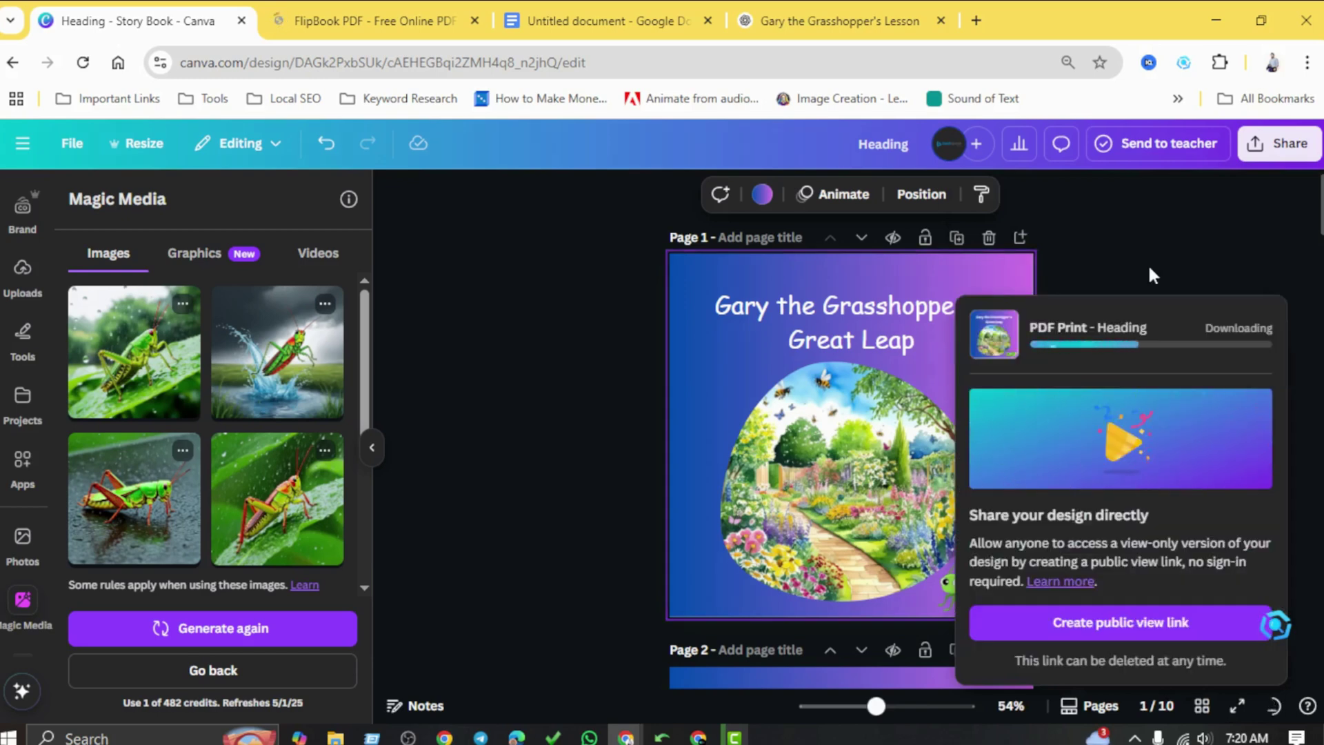
Upload Heading.pdf from Downloads on FlipbookPDF.net and run Convert Now!
{"action": "left_click", "coordinate": [373, 21]}
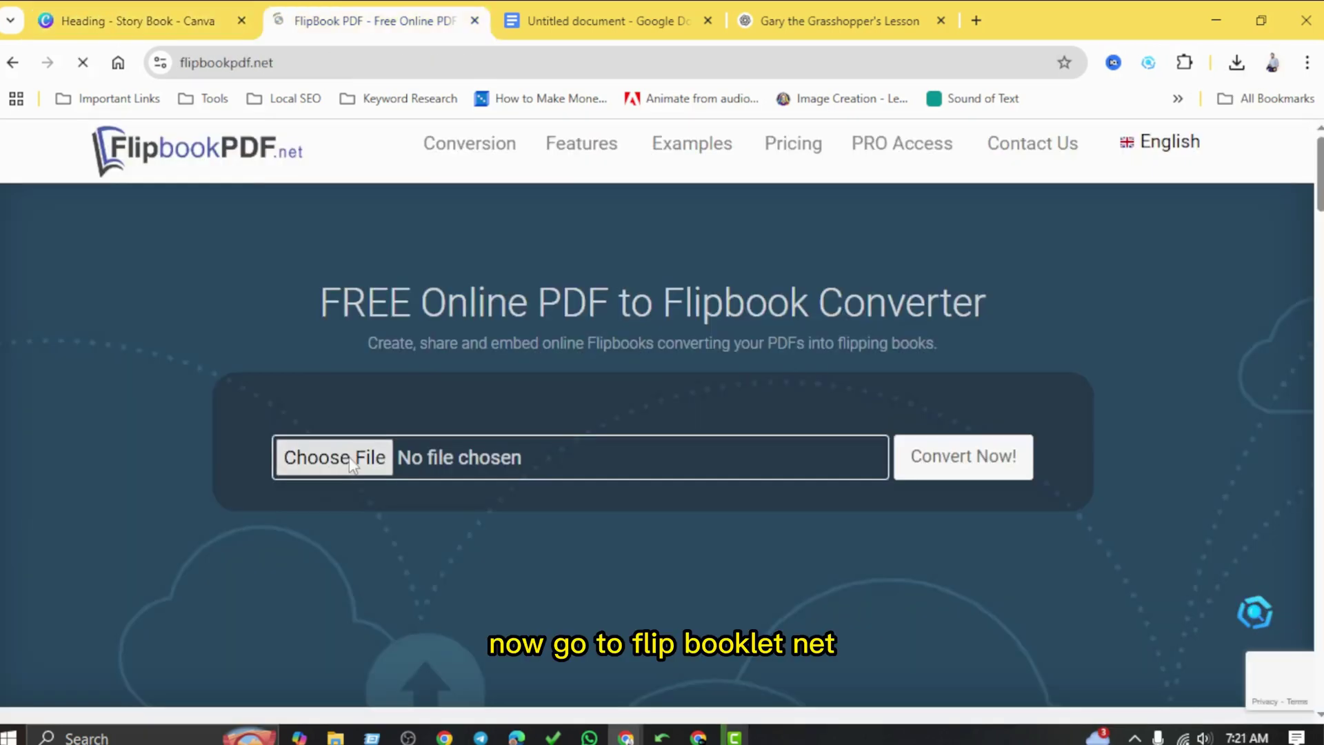
{"action": "left_click", "coordinate": [350, 461]}
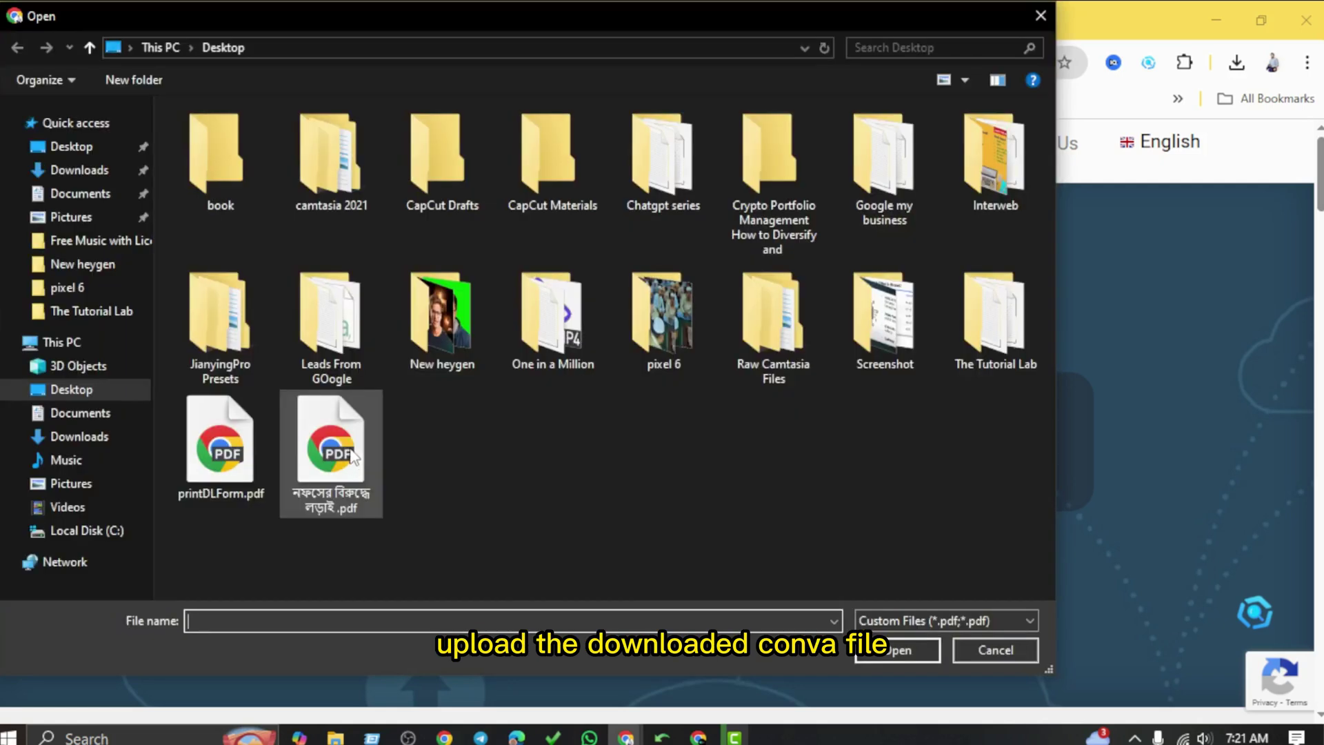
{"action": "left_click", "coordinate": [83, 170]}
{"action": "left_click", "coordinate": [217, 193]}
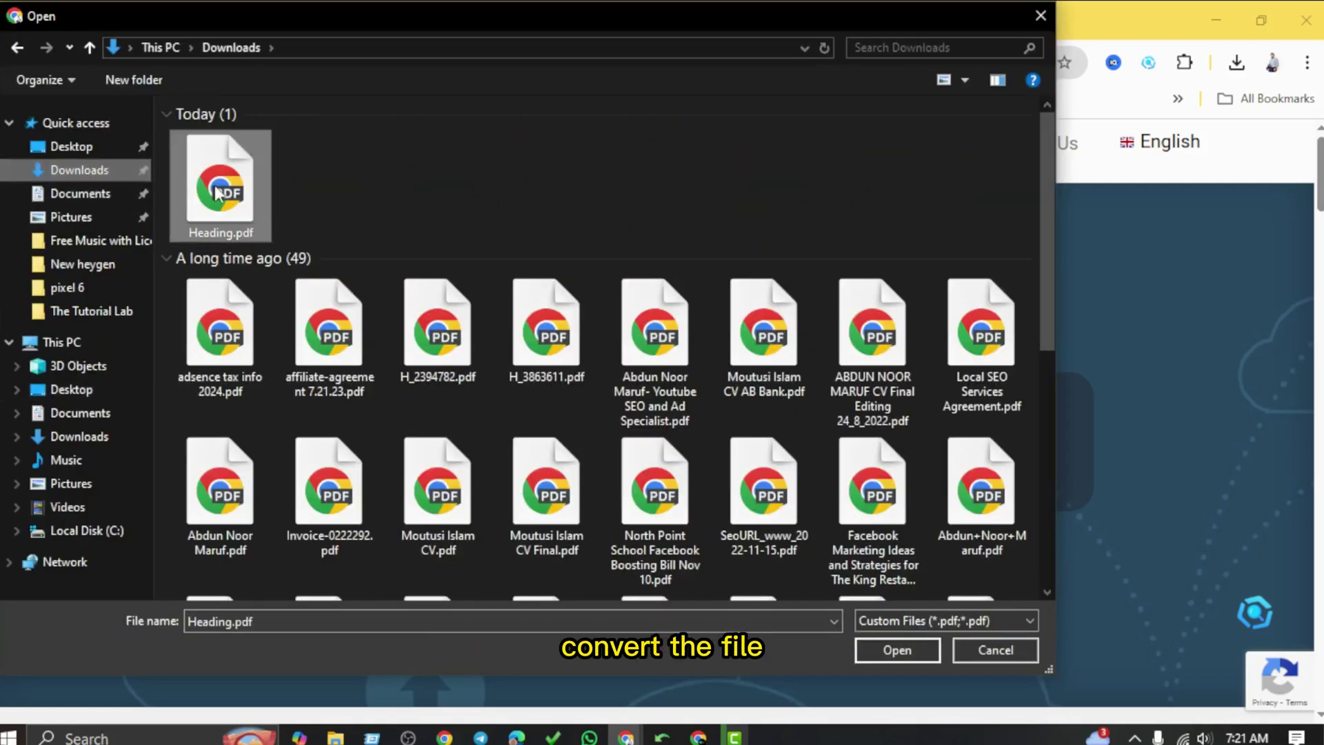
{"action": "left_click", "coordinate": [898, 649]}
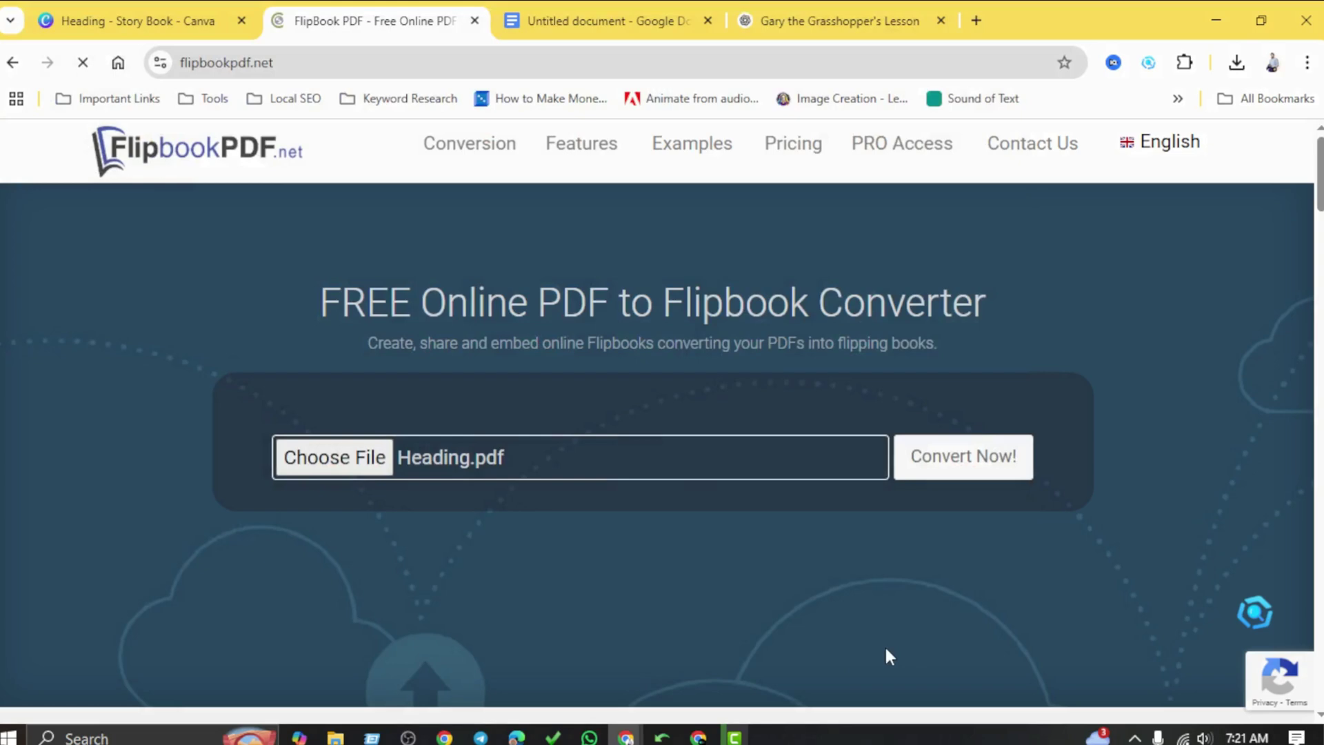
{"action": "left_click", "coordinate": [990, 457]}
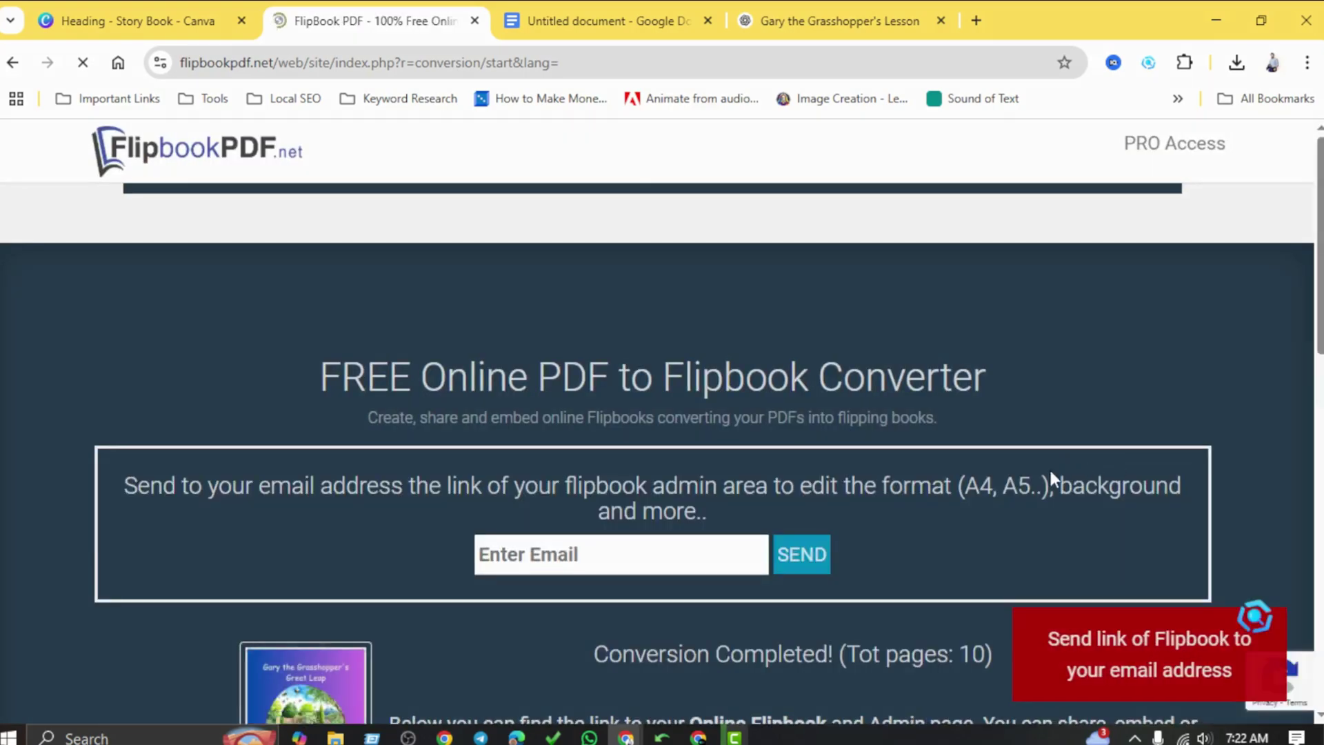
Paste 'Gary the Grasshopper's Great Leap' into both Flipbook Title and Flipbook Description
{"action": "scroll", "coordinate": [1052, 471], "scroll_direction": "down", "scroll_amount": 4}
{"action": "scroll", "coordinate": [1051, 469], "scroll_direction": "down", "scroll_amount": 1}
{"action": "scroll", "coordinate": [1051, 469], "scroll_direction": "up", "scroll_amount": 2}
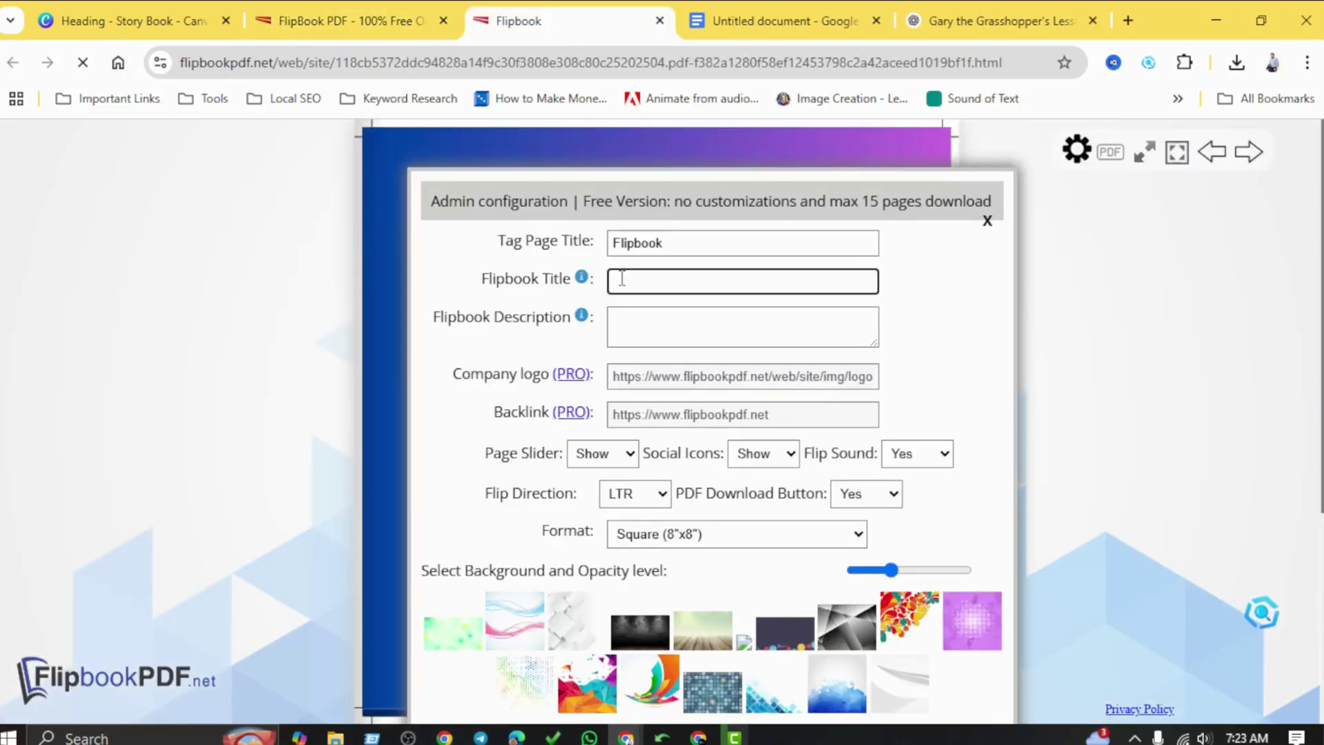
{"action": "key", "text": "super+v"}
{"action": "left_click", "coordinate": [673, 438]}
{"action": "key", "text": "Tab"}
{"action": "key", "text": "super+v"}
{"action": "left_click", "coordinate": [694, 480]}
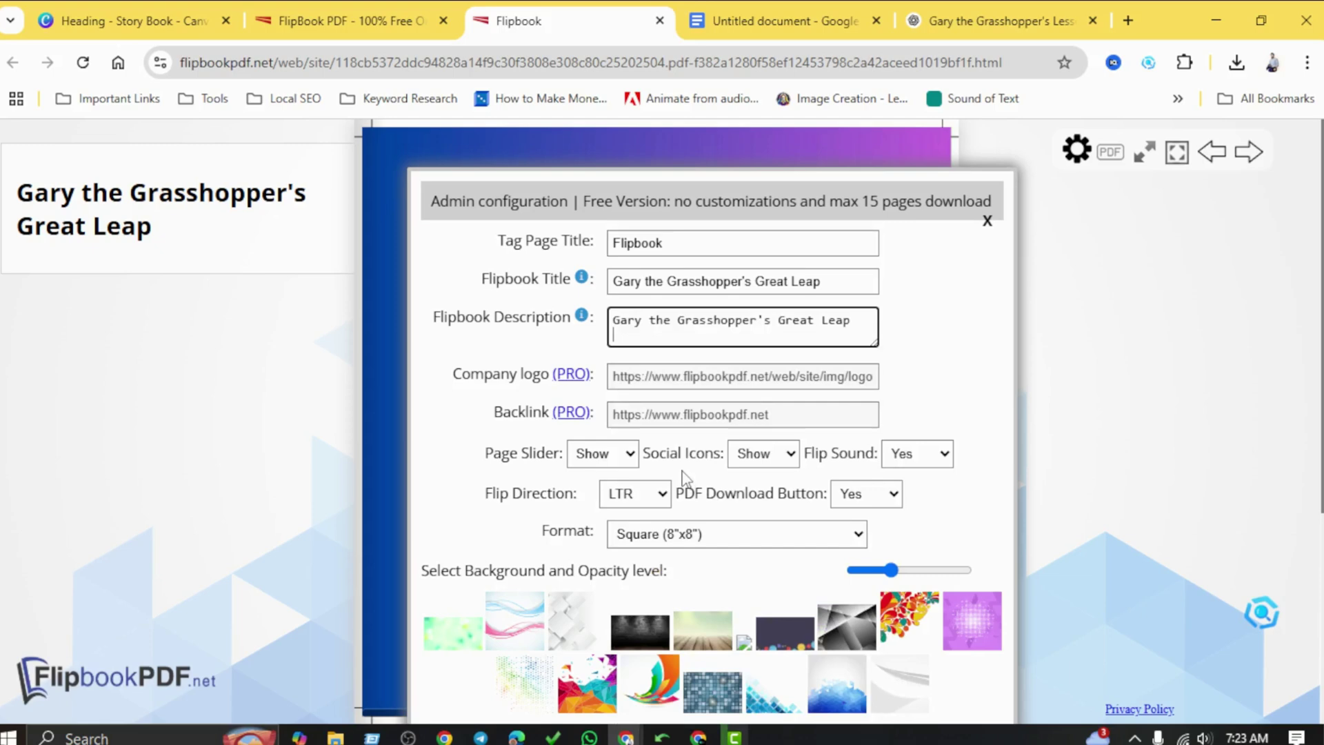
Download the flipbook zip, check Chrome's downloads, and open View your Flipbook
{"action": "scroll", "coordinate": [725, 493], "scroll_direction": "down", "scroll_amount": 3}
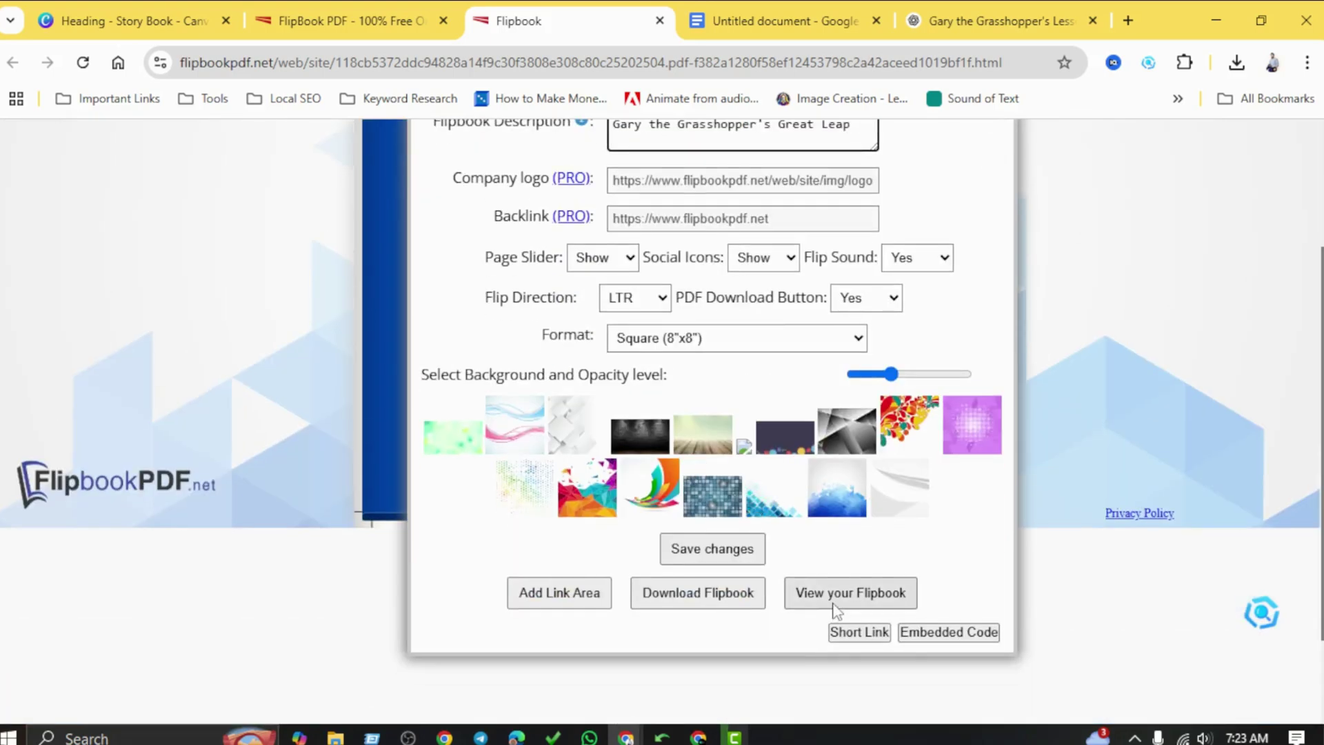
{"action": "left_click", "coordinate": [680, 600]}
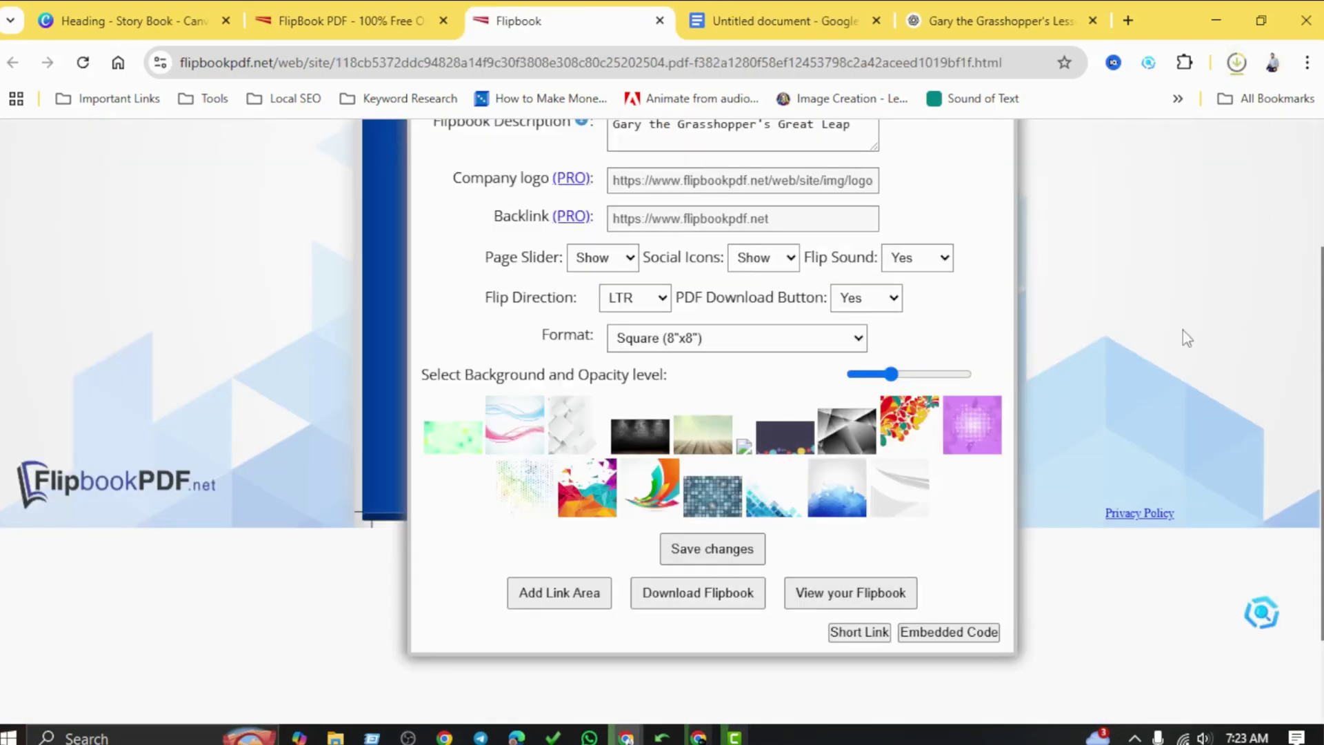
{"action": "left_click", "coordinate": [1237, 62]}
{"action": "left_click", "coordinate": [818, 550]}
{"action": "left_click", "coordinate": [825, 594]}
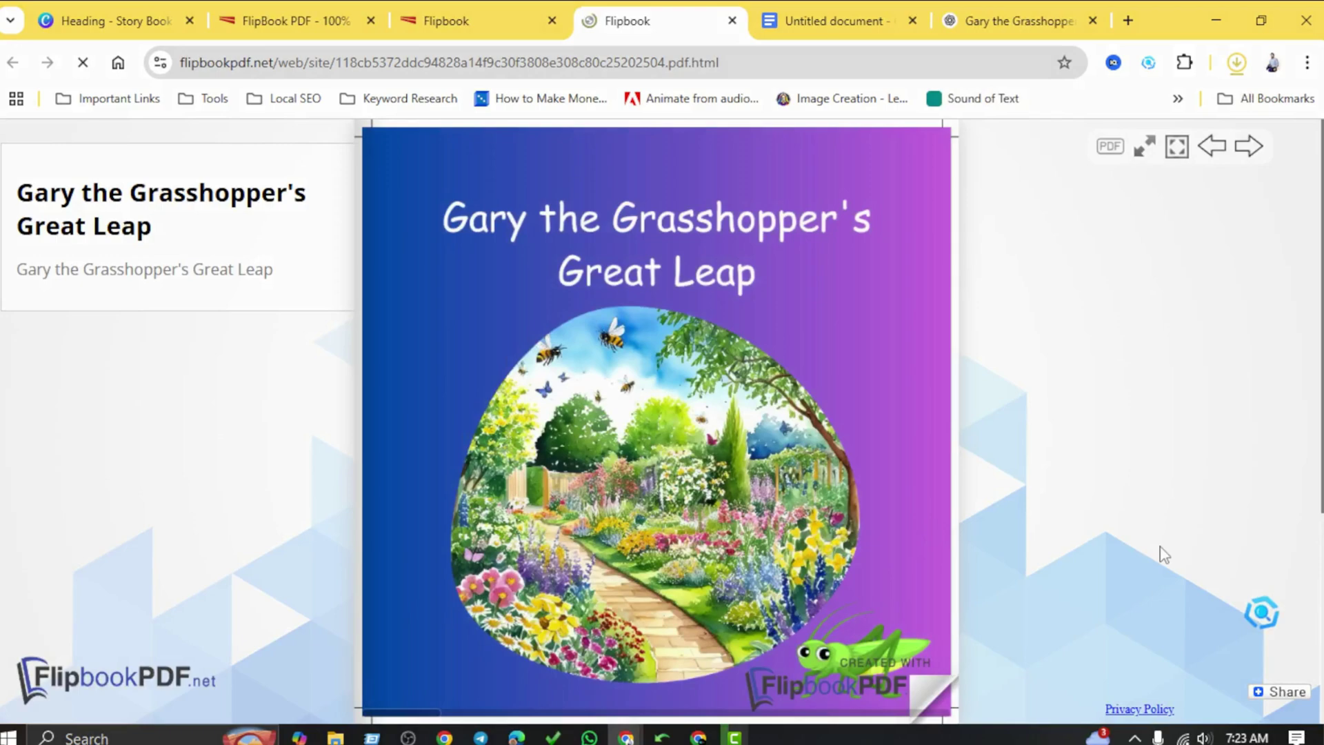
Page the online flipbook from the cover to page 10, then enter and exit full-screen view
{"action": "left_click", "coordinate": [1251, 147]}
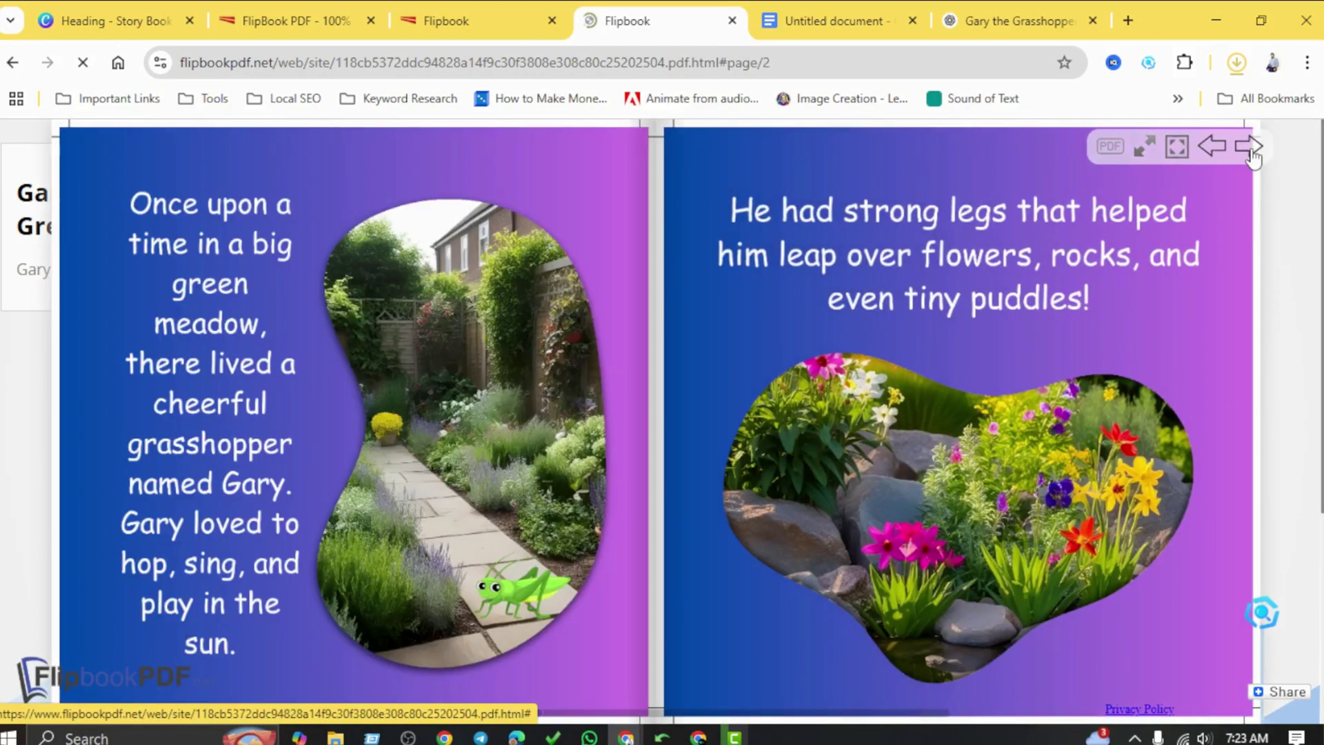
{"action": "left_click", "coordinate": [1251, 148]}
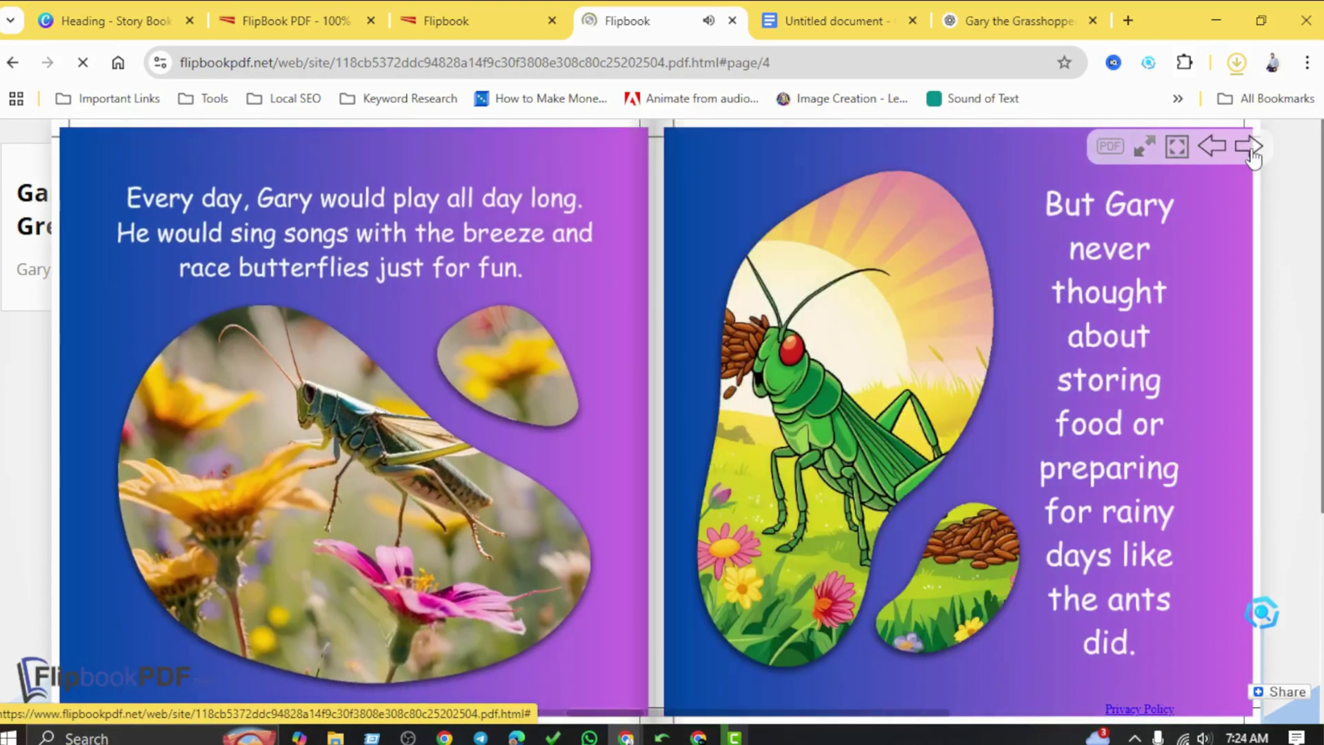
{"action": "left_click", "coordinate": [1250, 148]}
{"action": "left_click", "coordinate": [1251, 148]}
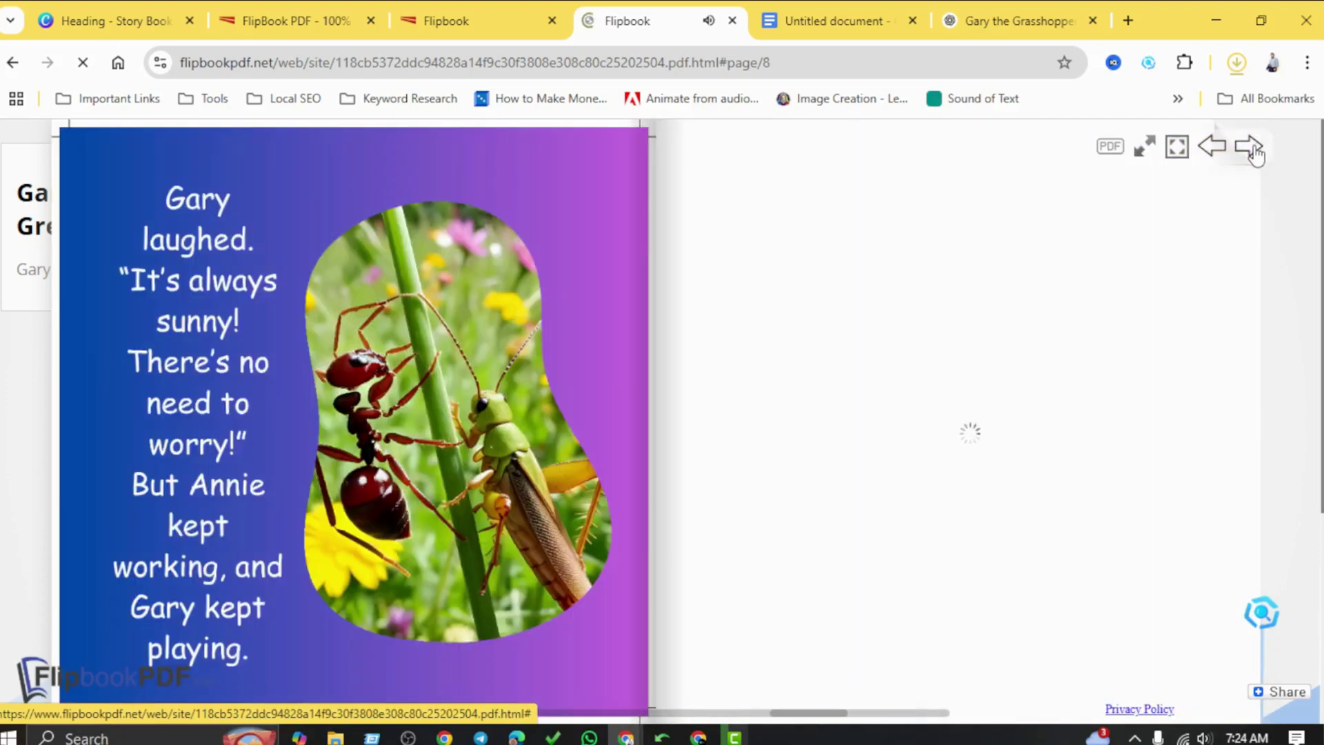
{"action": "left_click", "coordinate": [1251, 147]}
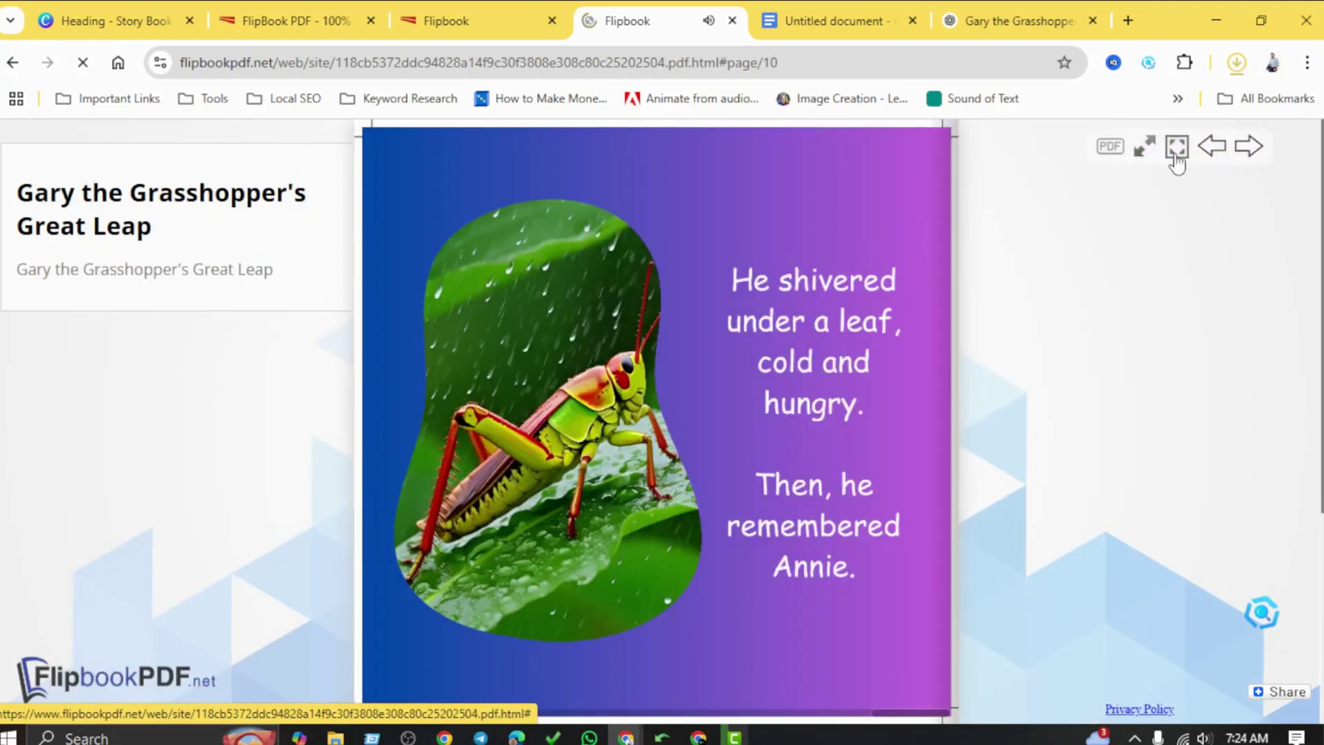
{"action": "left_click", "coordinate": [1145, 147]}
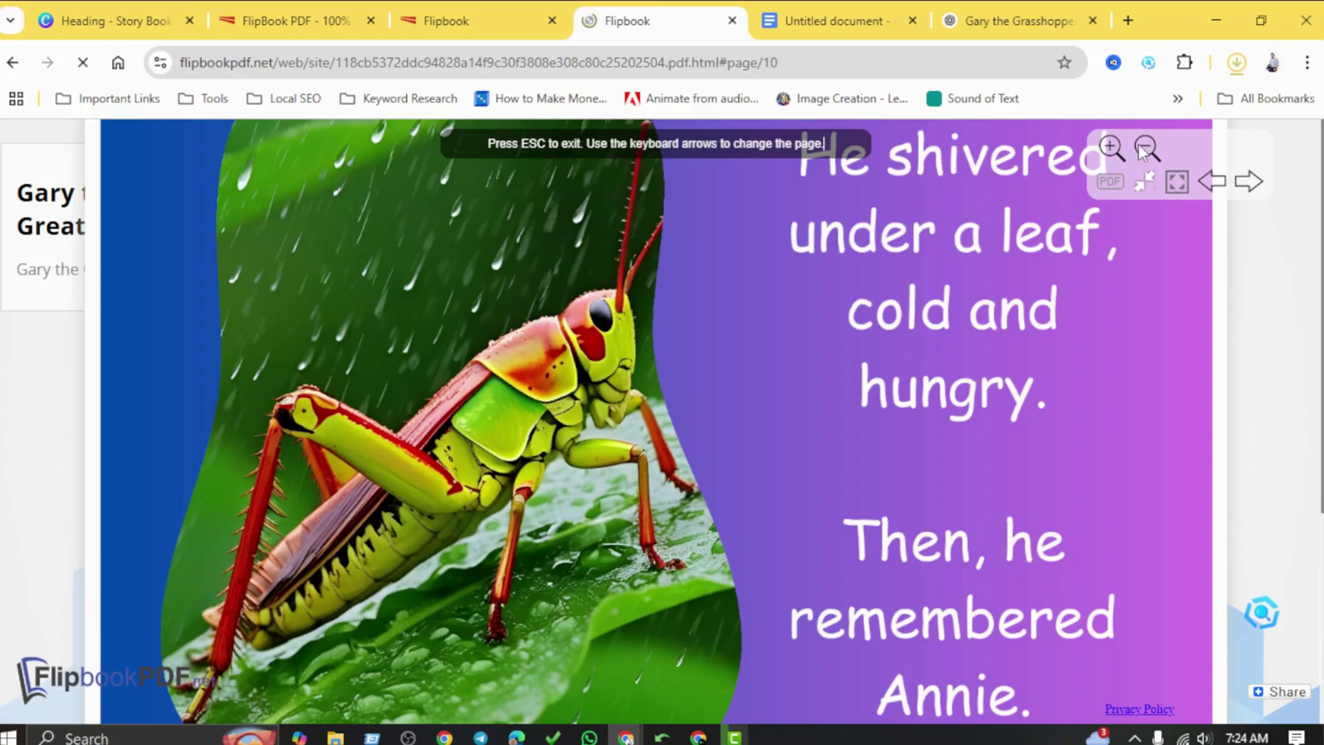
{"action": "left_click", "coordinate": [1145, 181]}
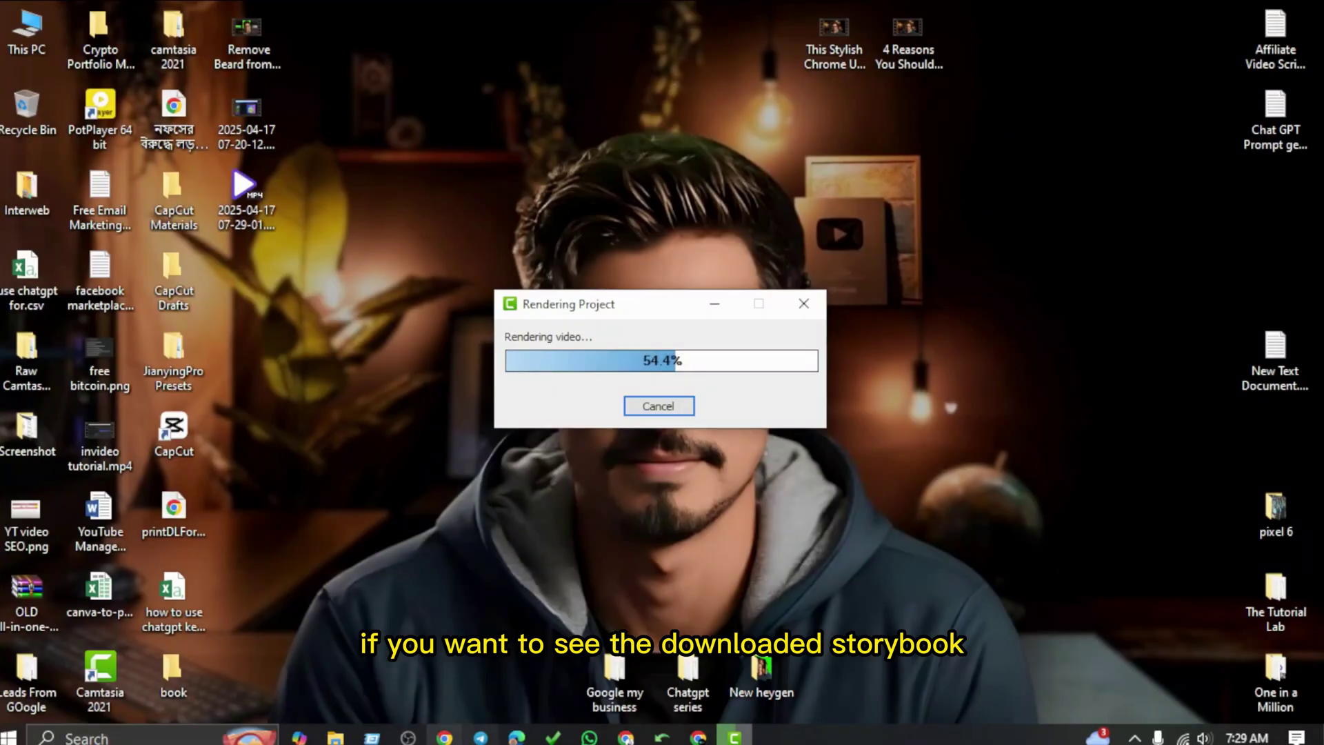
In File Explorer, go to Downloads and open the downloaded Flipbook folder
{"action": "left_click", "coordinate": [335, 736]}
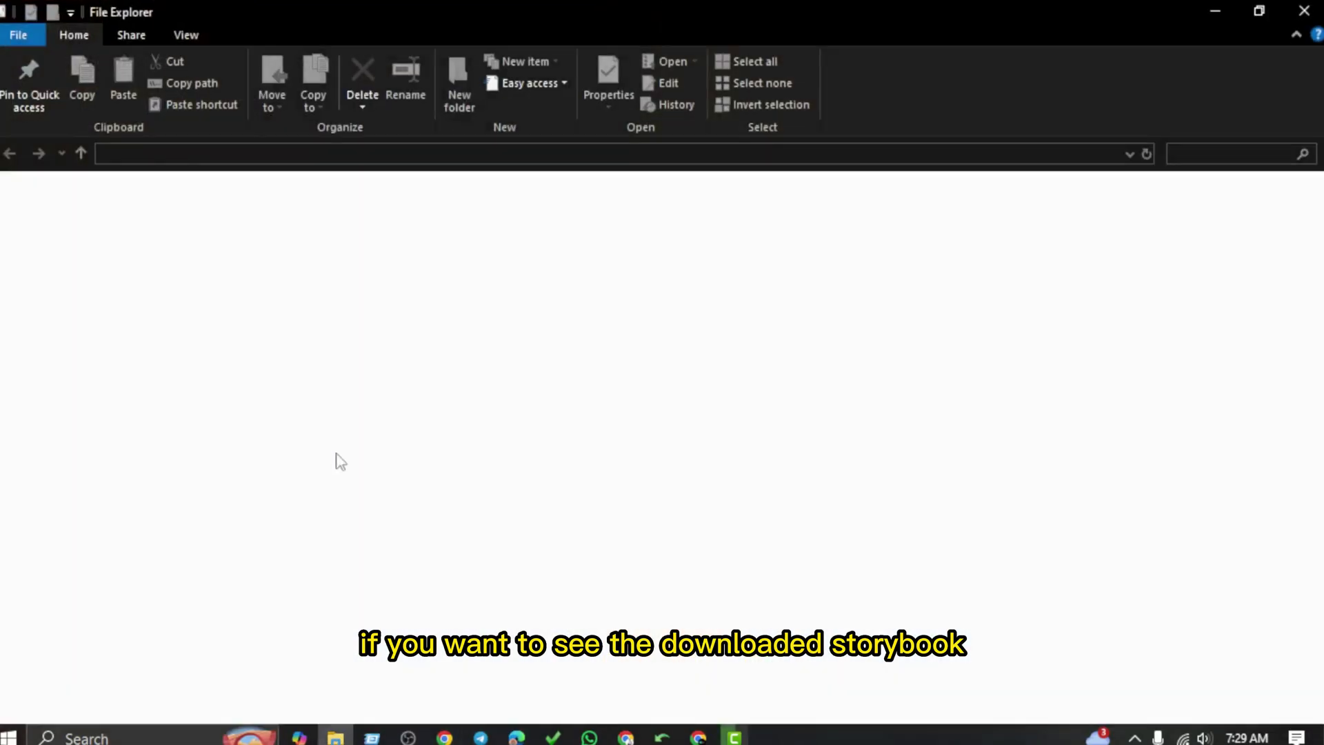
{"action": "left_click", "coordinate": [81, 247]}
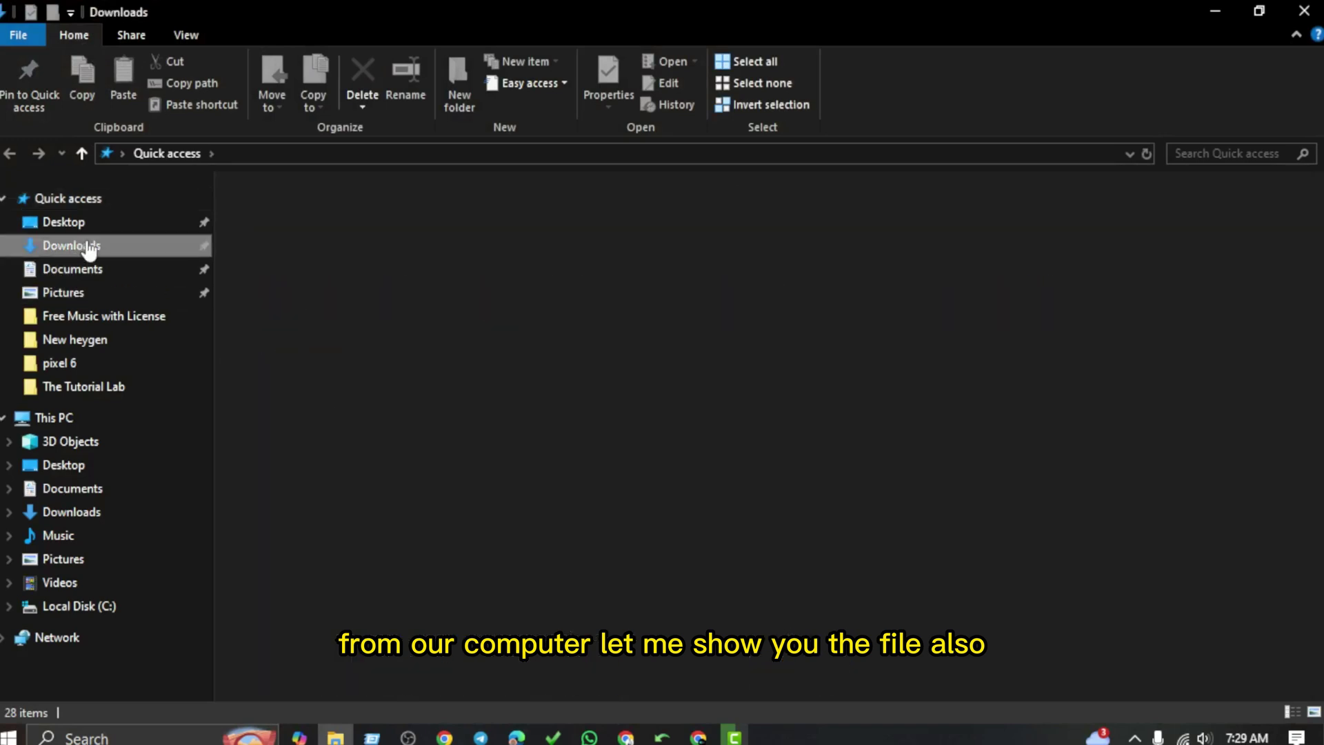
{"action": "left_click", "coordinate": [510, 257]}
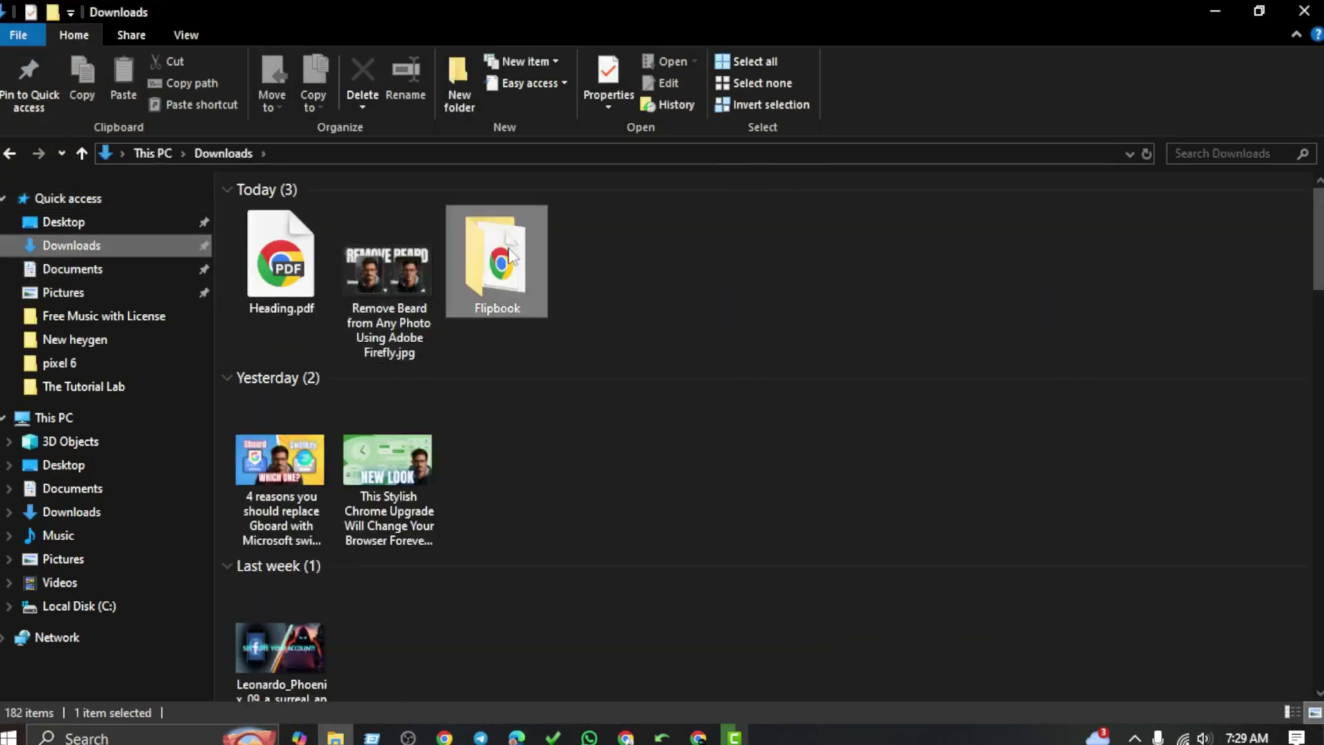
{"action": "double_click", "coordinate": [510, 257]}
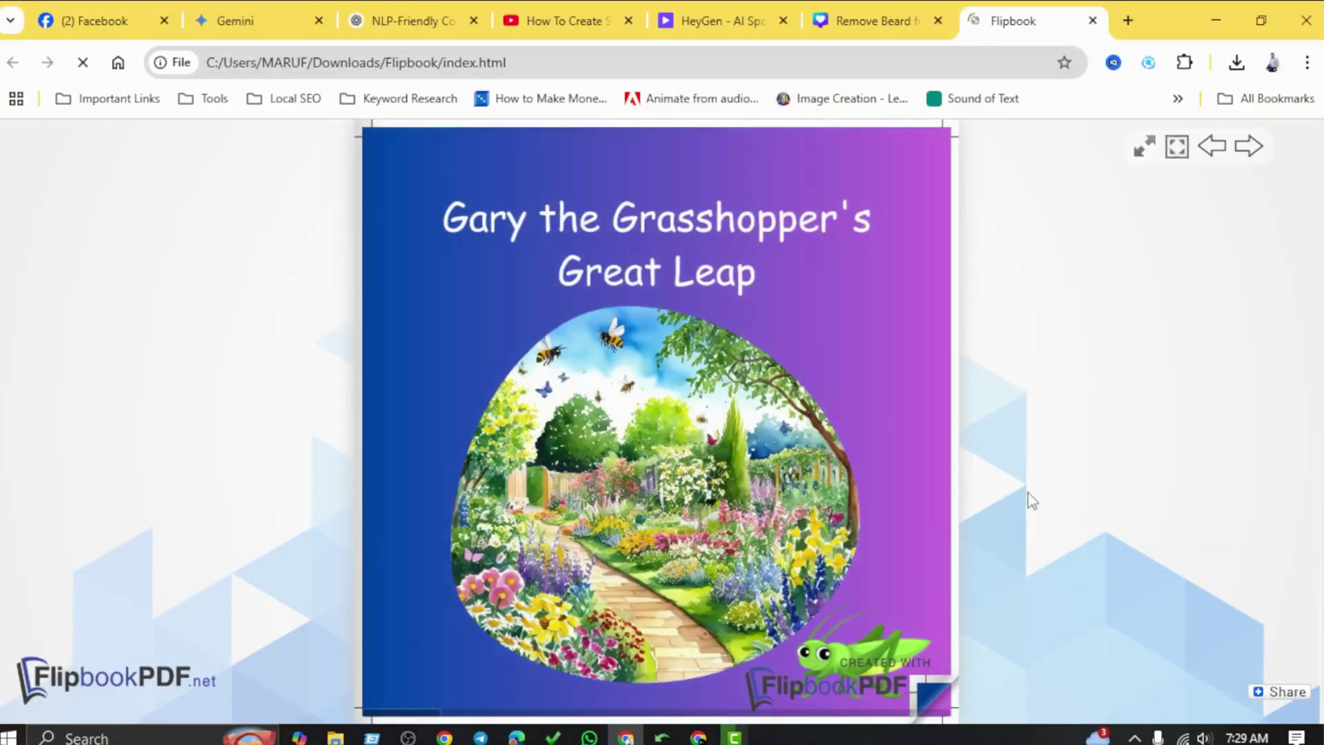
Turn the offline flipbook past the cover through the spreads to the final page 10
{"action": "left_click", "coordinate": [1250, 146]}
{"action": "left_click", "coordinate": [1252, 149]}
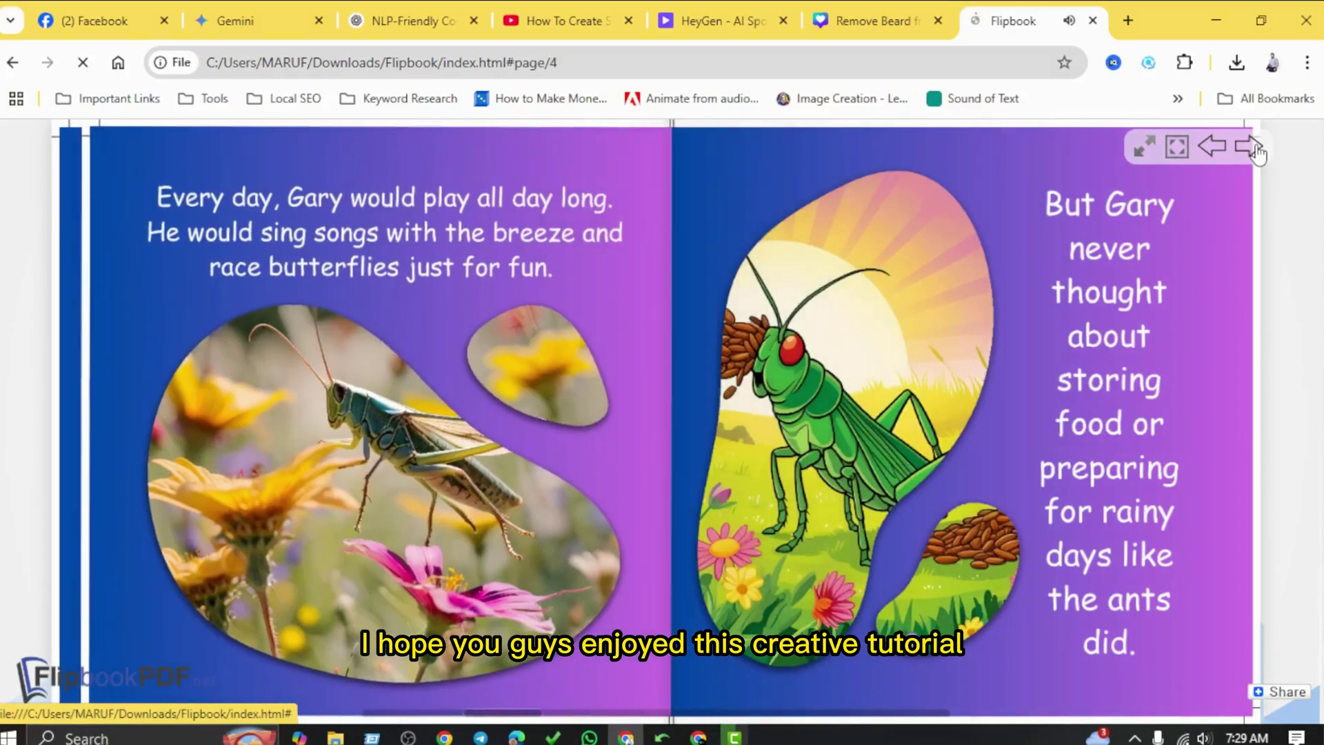
{"action": "left_click", "coordinate": [1253, 149]}
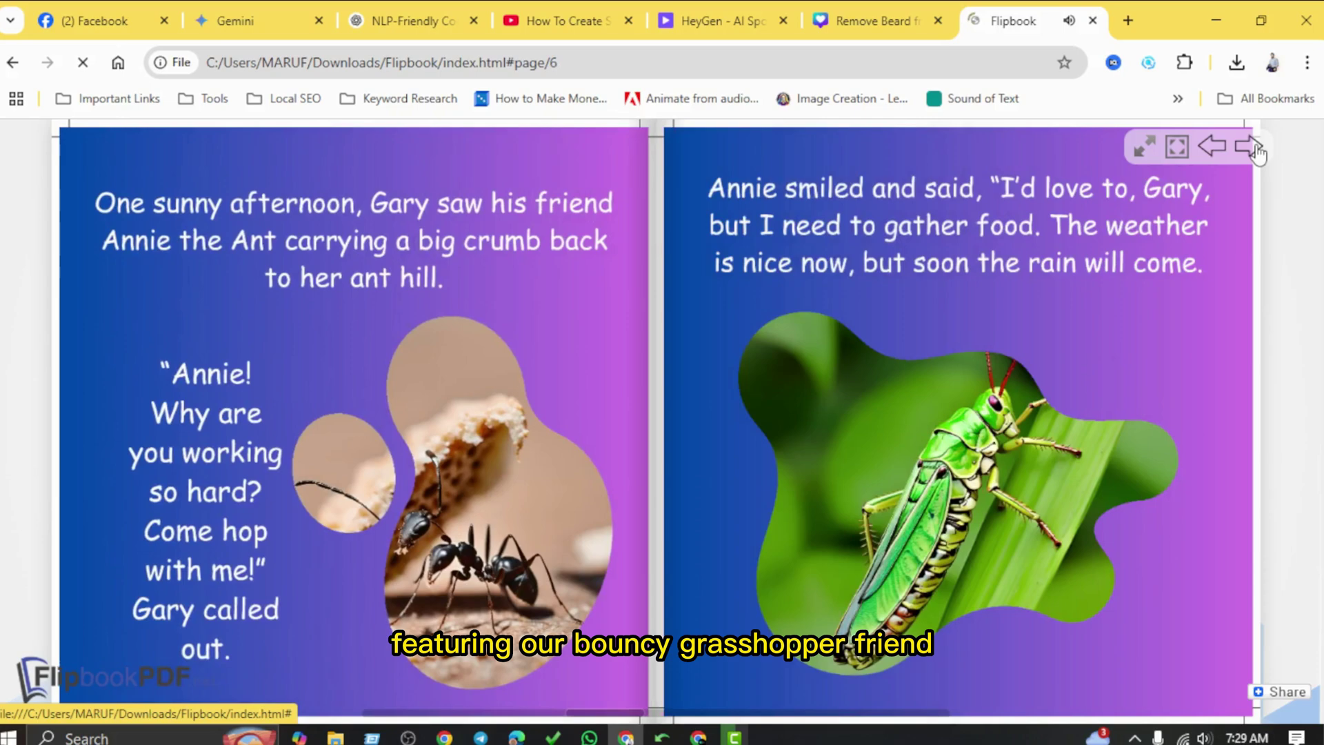
{"action": "left_click", "coordinate": [1253, 149]}
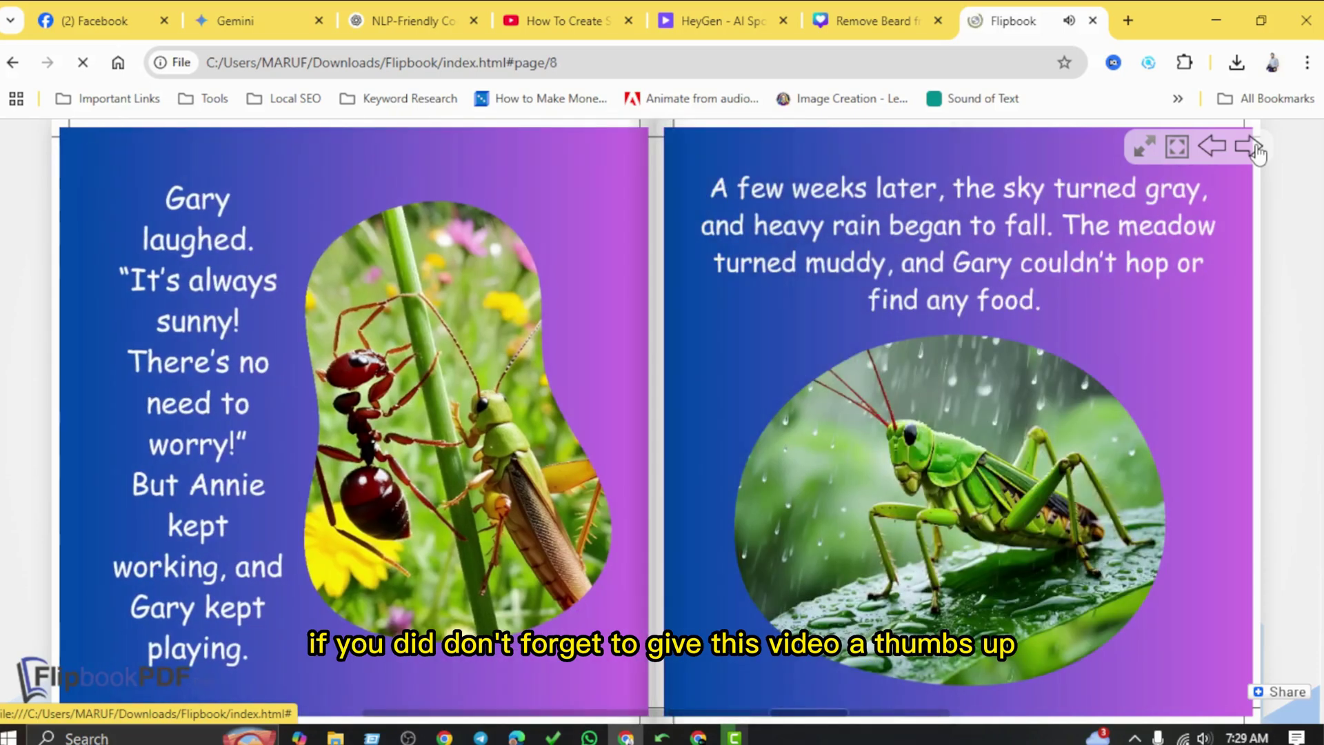
{"action": "left_click", "coordinate": [1254, 147]}
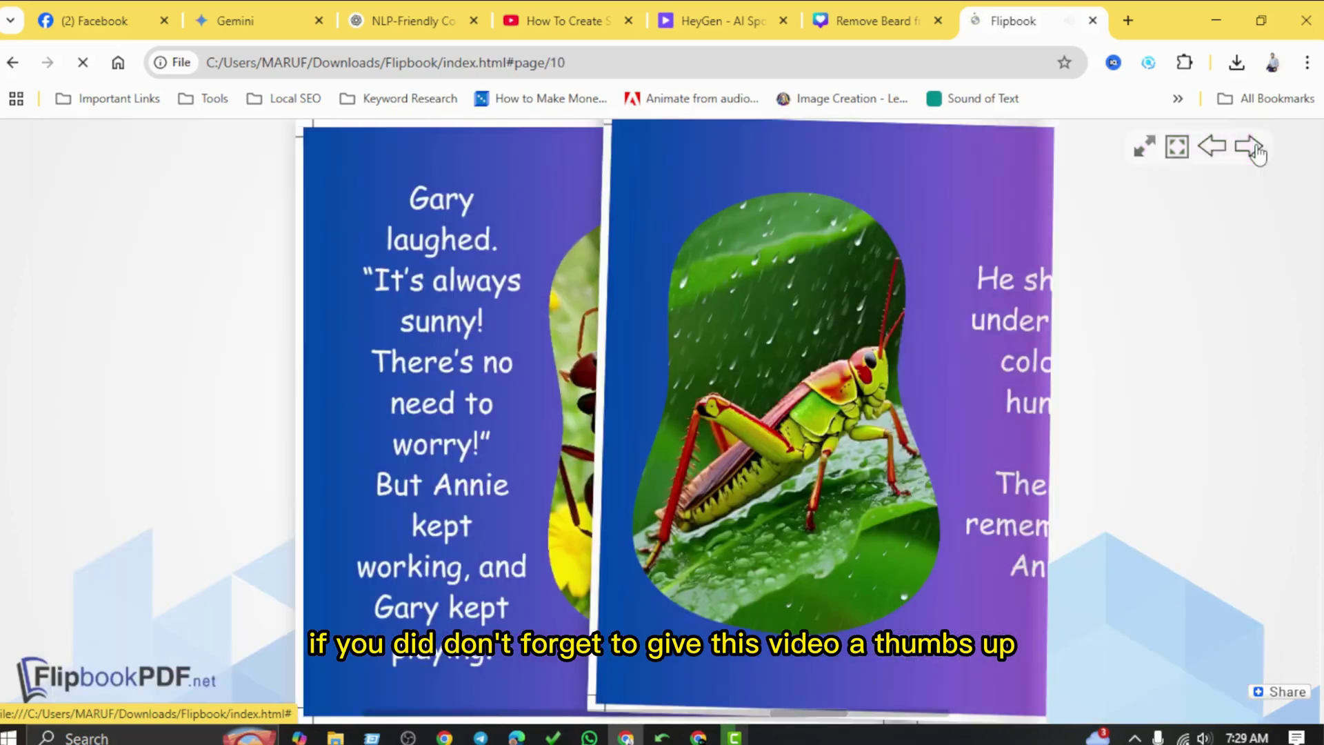